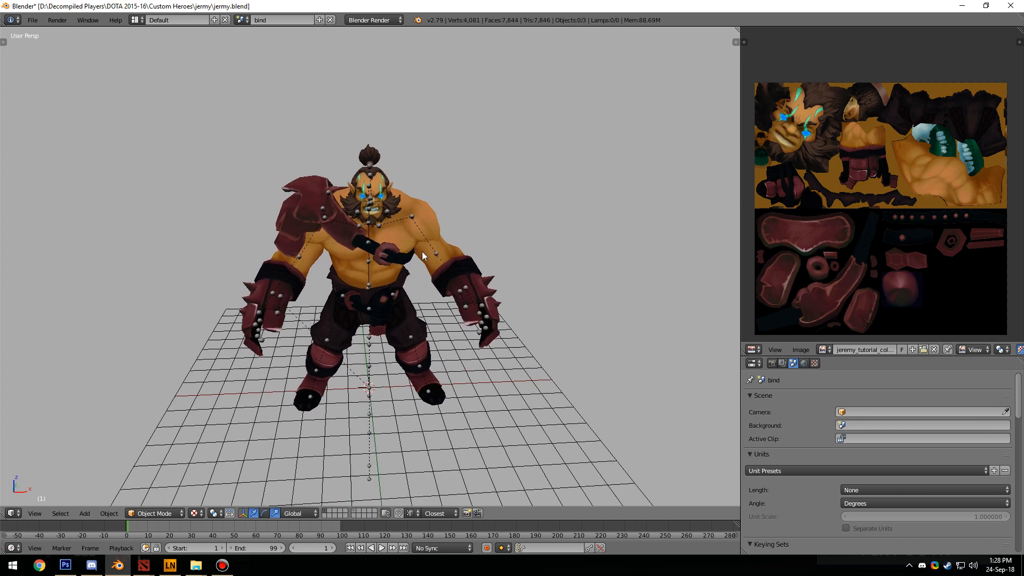
Examine the rigged character and its axe weapon in the 3D view from several angles
{"action": "right_click", "coordinate": [423, 283]}
{"action": "key", "text": "a"}
{"action": "middle_click_drag", "start_coordinate": [511, 254], "coordinate": [476, 234]}
{"action": "scroll", "coordinate": [469, 258], "scroll_direction": "up", "scroll_amount": 3}
{"action": "middle_click_drag", "start_coordinate": [471, 183], "coordinate": [461, 314]}
{"action": "middle_click_drag", "start_coordinate": [555, 298], "coordinate": [399, 211]}
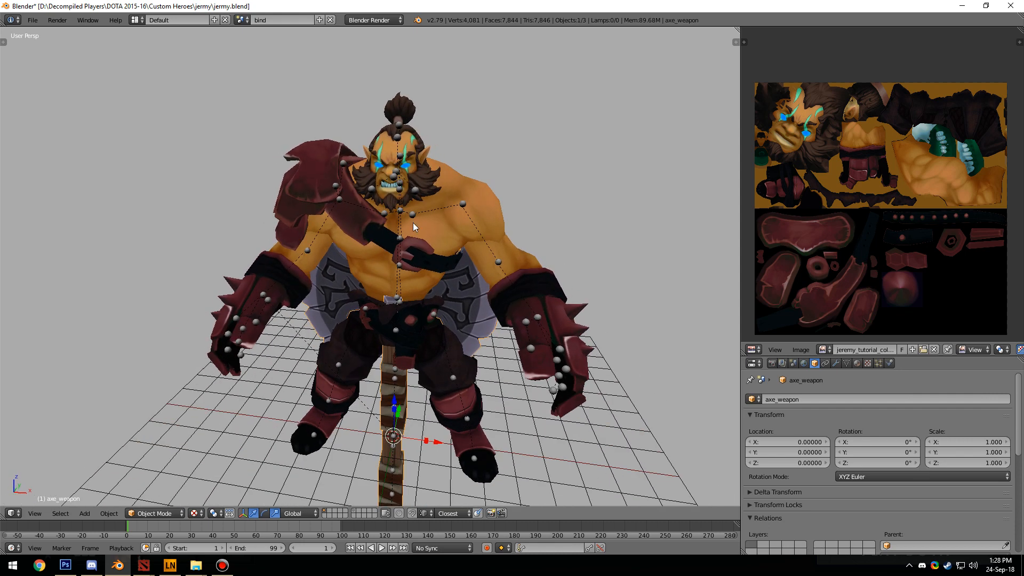
{"action": "middle_click_drag", "start_coordinate": [488, 284], "coordinate": [465, 205]}
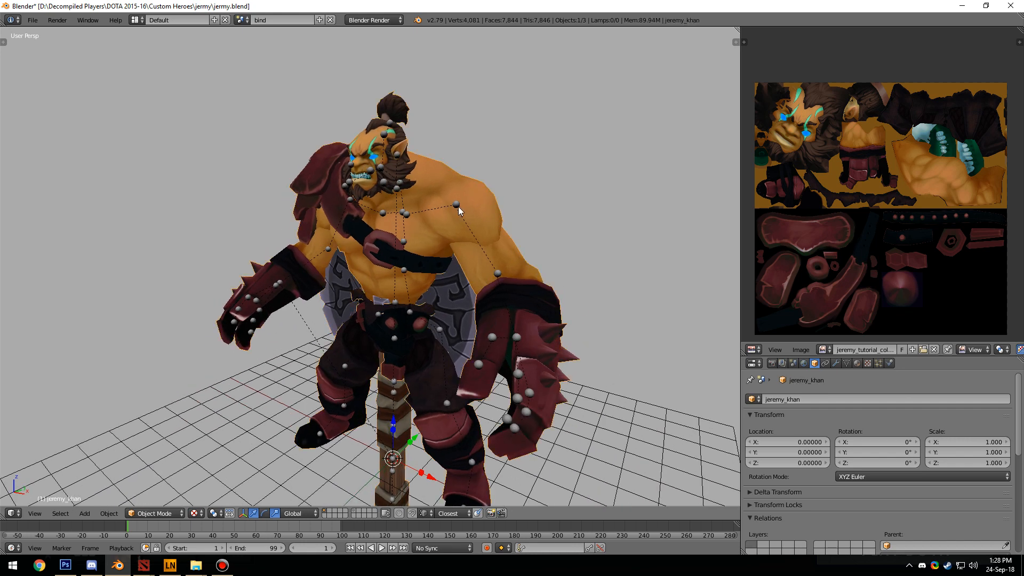
Put the armature in Pose Mode and try rotating the bicep_L bone, then undo the rotation
{"action": "right_click", "coordinate": [455, 222]}
{"action": "left_click", "coordinate": [164, 515]}
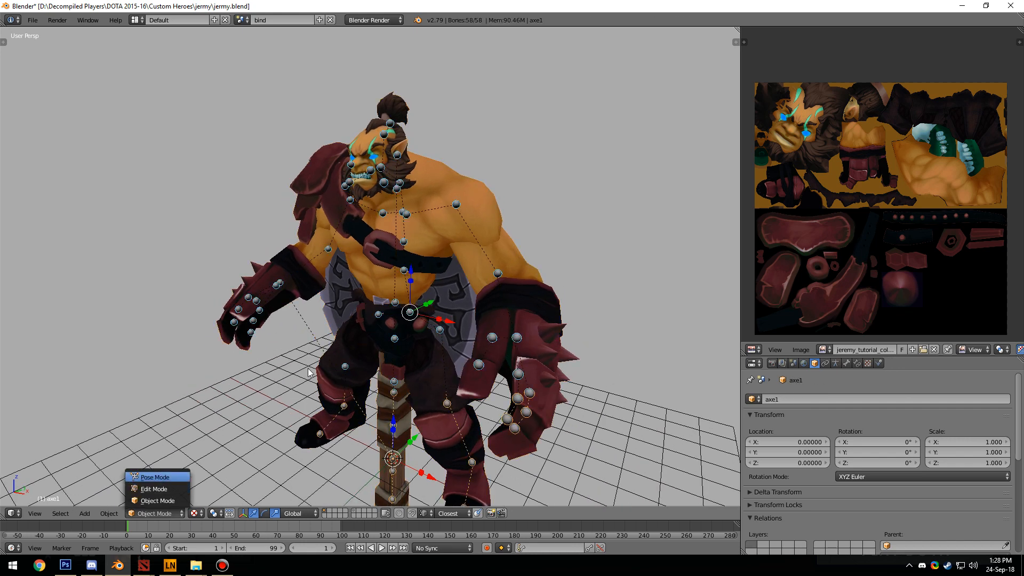
{"action": "left_click", "coordinate": [160, 471]}
{"action": "right_click", "coordinate": [461, 207]}
{"action": "middle_click_drag", "start_coordinate": [481, 207], "coordinate": [597, 271]}
{"action": "key", "text": "r"}
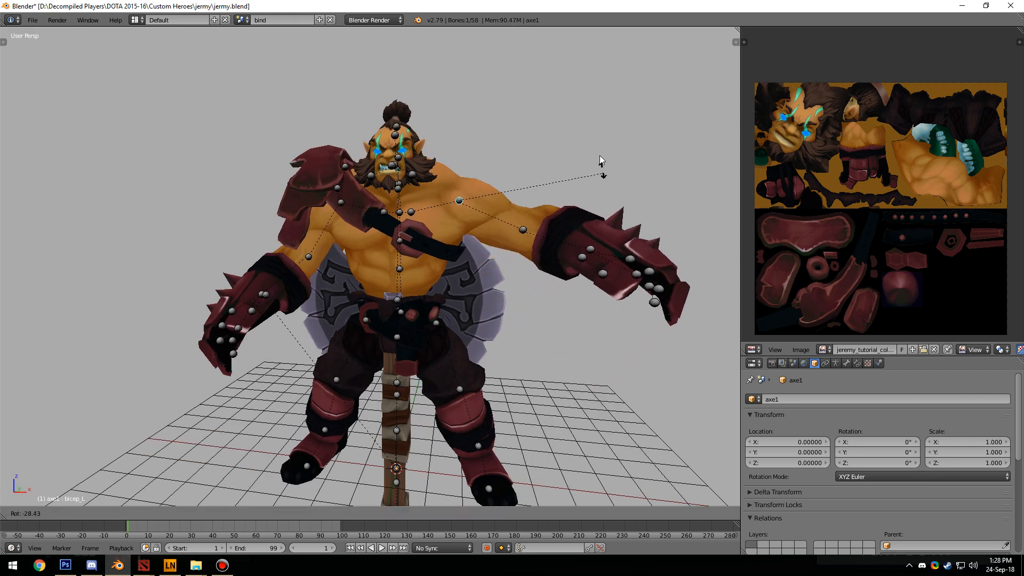
{"action": "left_click", "coordinate": [589, 193]}
{"action": "key", "text": "ctrl+z"}
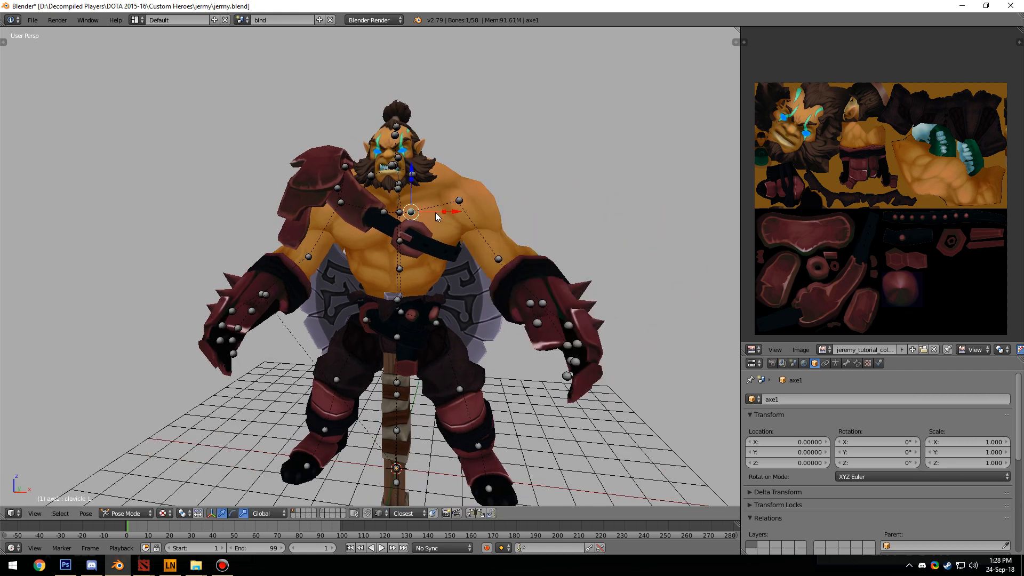
Try rotating the clavicle_L bone several times, undoing each test rotation
{"action": "key", "text": "r"}
{"action": "left_click", "coordinate": [559, 129]}
{"action": "key", "text": "ctrl+z"}
{"action": "middle_click_drag", "start_coordinate": [559, 130], "coordinate": [394, 236]}
{"action": "key", "text": "a"}
{"action": "key", "text": "r"}
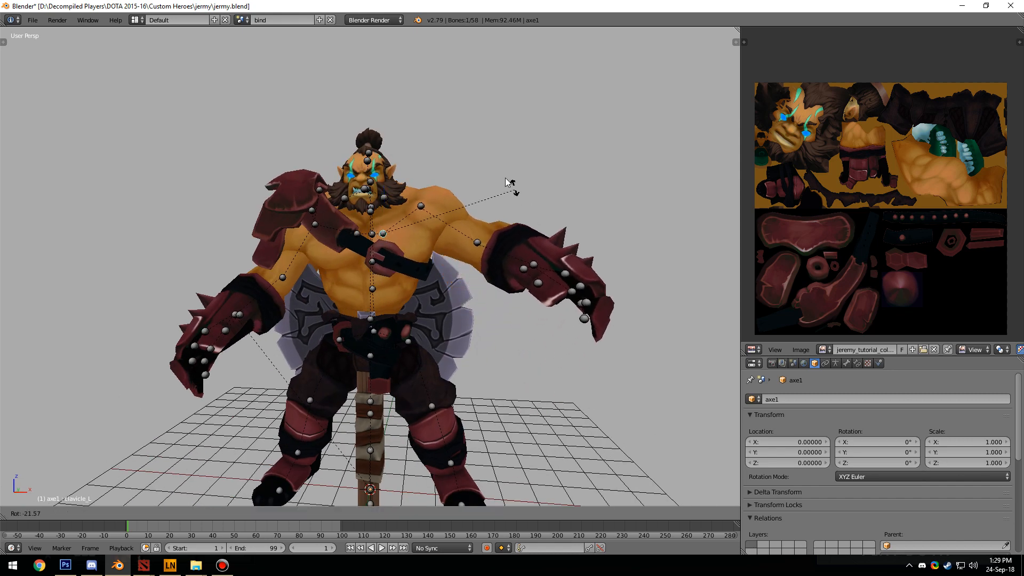
{"action": "key", "text": "r"}
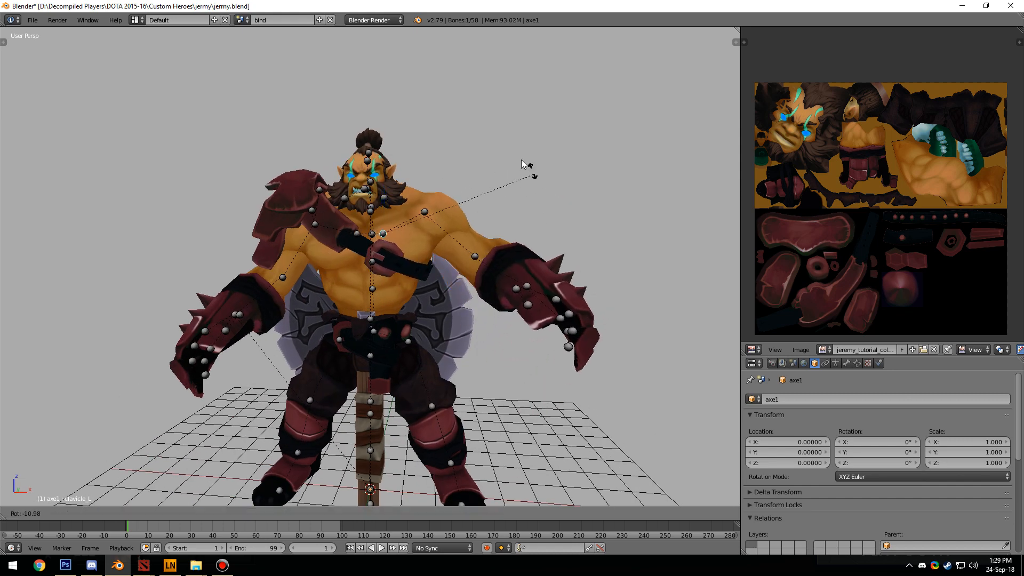
{"action": "key", "text": "ctrl+z"}
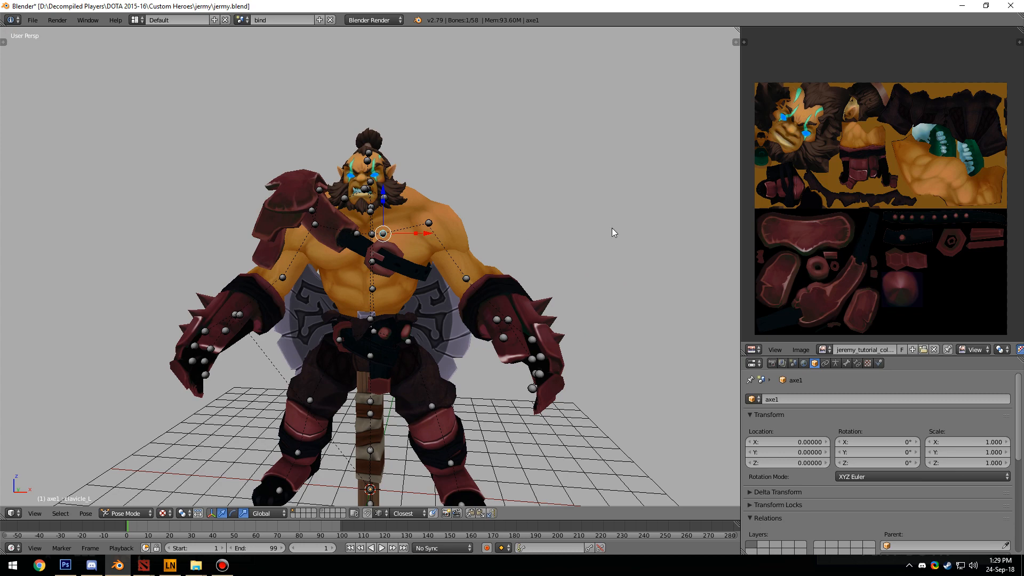
Return to Object Mode with nothing selected and examine the whole character and rig from the front and back
{"action": "key", "text": "a"}
{"action": "middle_click_drag", "start_coordinate": [577, 212], "coordinate": [447, 172]}
{"action": "middle_click_drag", "start_coordinate": [446, 173], "coordinate": [414, 214]}
{"action": "right_click", "coordinate": [418, 224]}
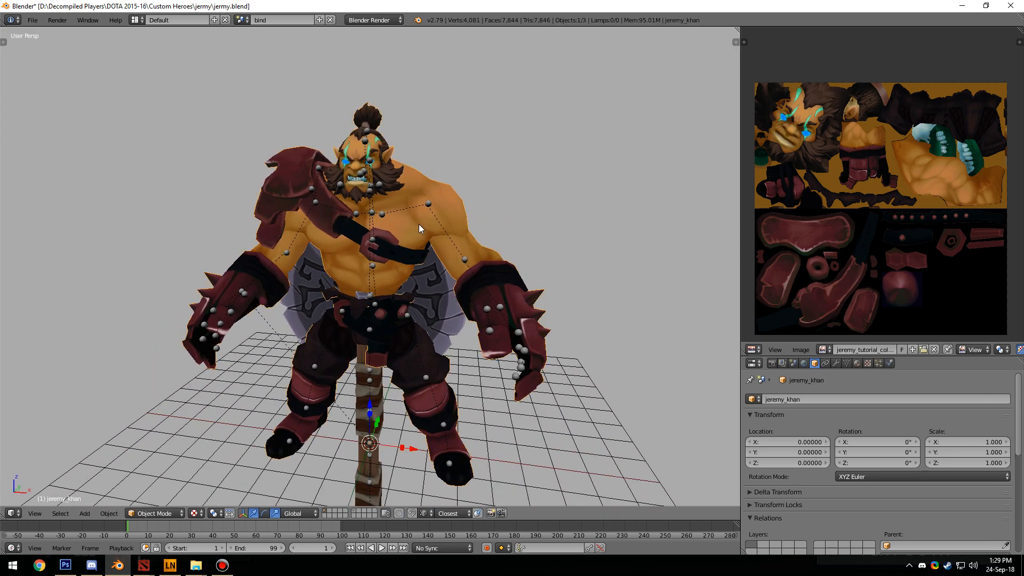
{"action": "key", "text": "a"}
{"action": "middle_click_drag", "start_coordinate": [530, 222], "coordinate": [443, 248]}
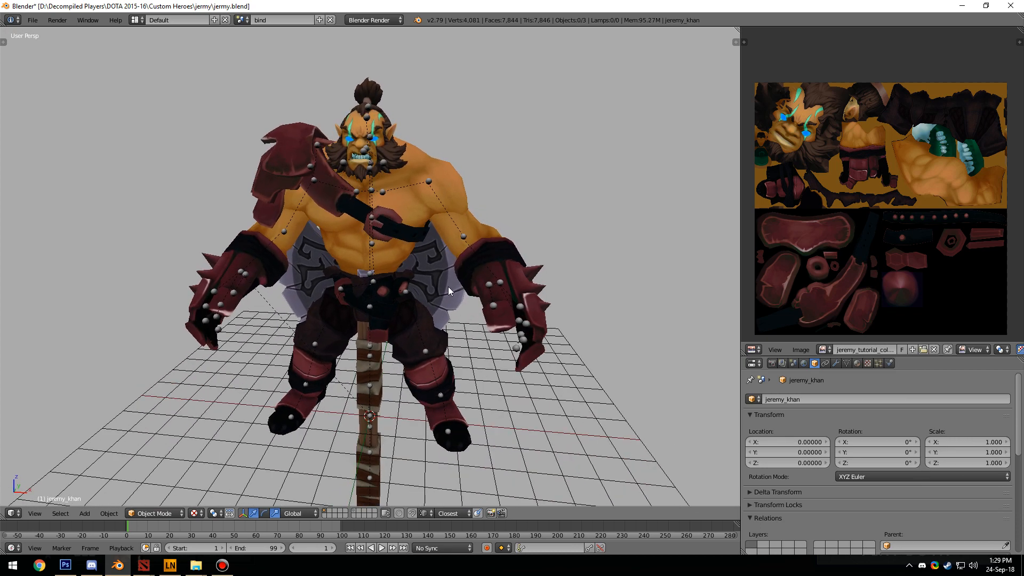
{"action": "middle_click_drag", "start_coordinate": [459, 292], "coordinate": [263, 304]}
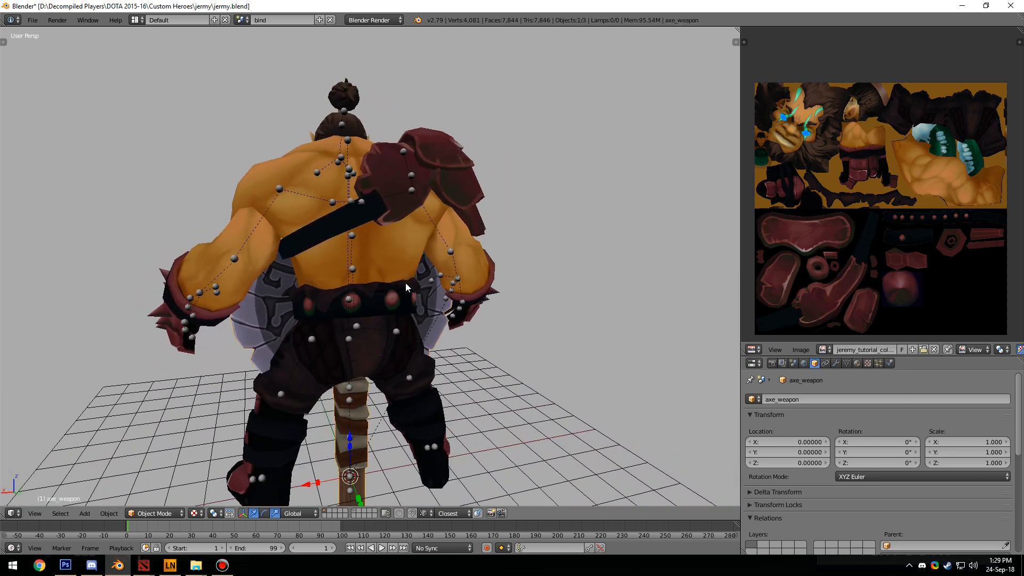
{"action": "middle_click_drag", "start_coordinate": [381, 283], "coordinate": [401, 283]}
{"action": "middle_click_drag", "start_coordinate": [585, 258], "coordinate": [487, 273]}
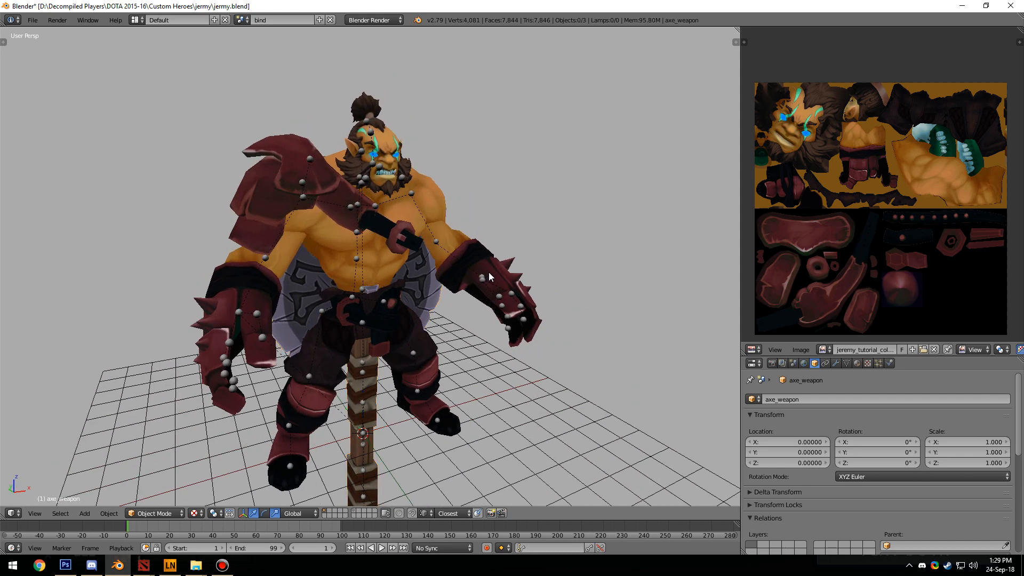
Hide the axe weapon object behind the character
{"action": "middle_click_drag", "start_coordinate": [556, 274], "coordinate": [514, 266]}
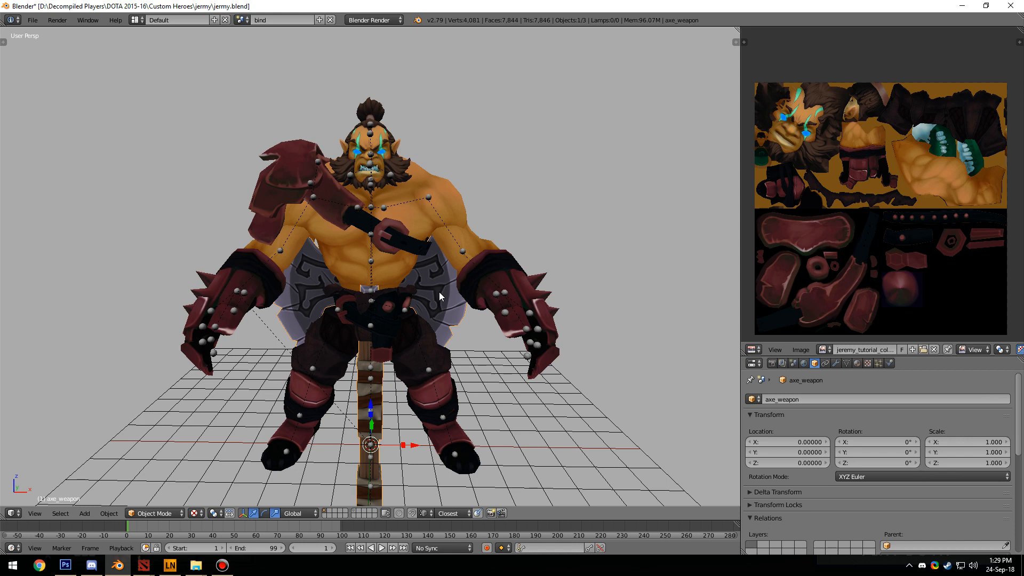
{"action": "middle_click_drag", "start_coordinate": [429, 293], "coordinate": [440, 218]}
{"action": "key", "text": "h"}
Put the armature back in Pose Mode and try rotating the spine1 and spine2 bones, cancelling both rotations
{"action": "right_click", "coordinate": [437, 216]}
{"action": "right_click", "coordinate": [394, 227]}
{"action": "right_click", "coordinate": [383, 279]}
{"action": "key", "text": "r"}
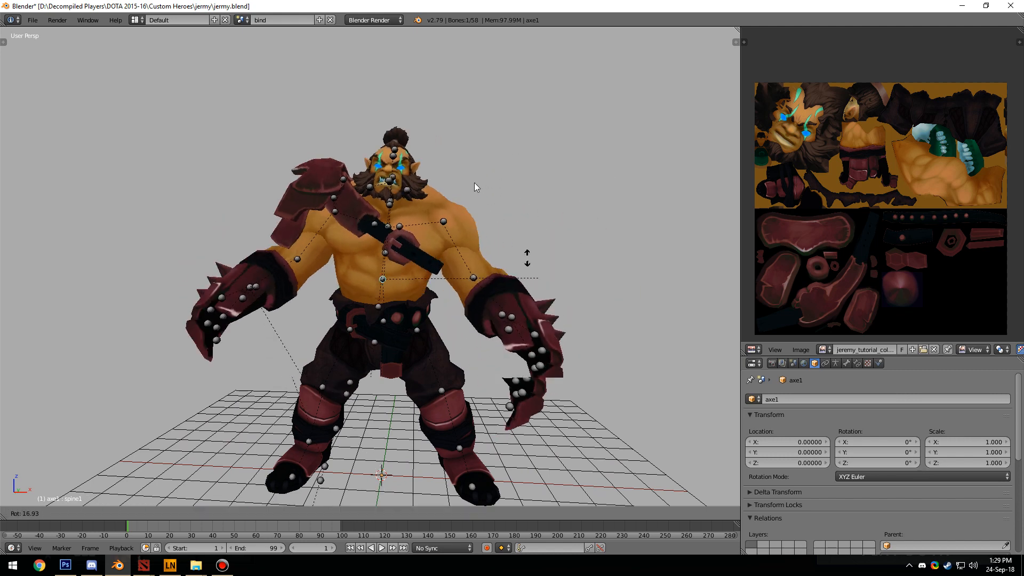
{"action": "right_click", "coordinate": [408, 259]}
{"action": "right_click", "coordinate": [378, 257]}
{"action": "key", "text": "r"}
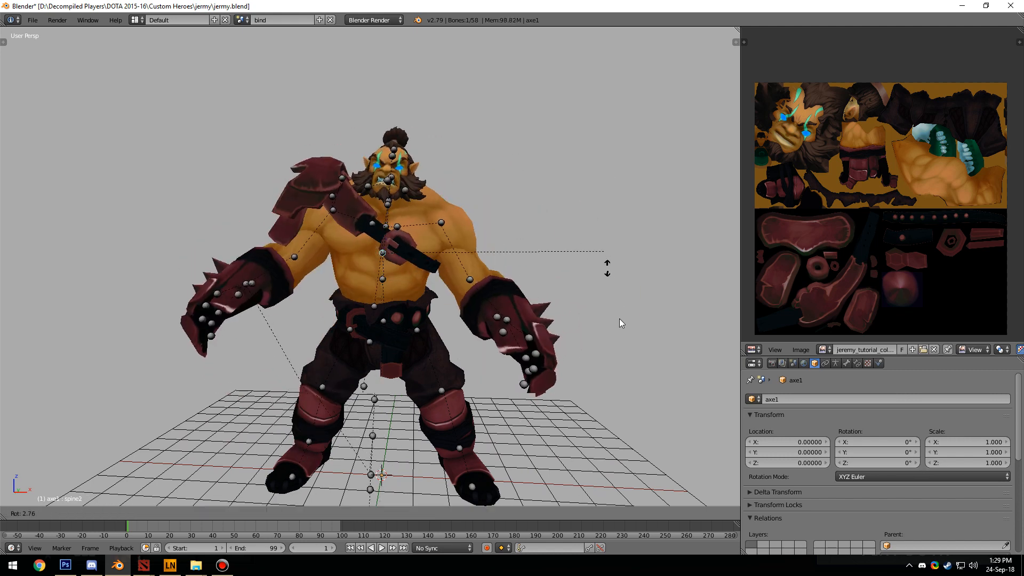
{"action": "right_click", "coordinate": [548, 222]}
{"action": "middle_click_drag", "start_coordinate": [549, 222], "coordinate": [398, 327]}
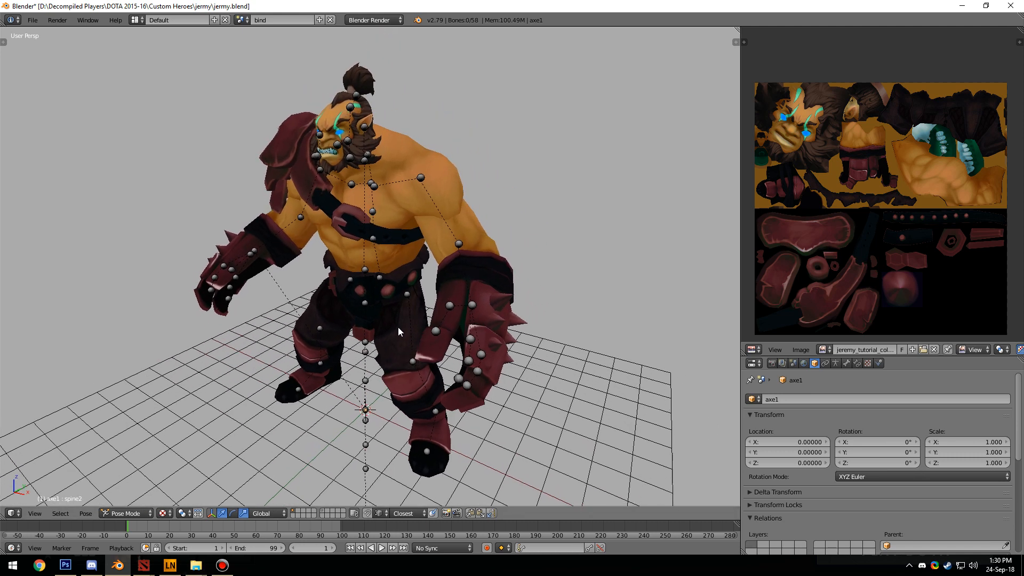
Switch to File Explorer and look inside the jeremy folder of the Dota 2 testbed add-on's content
{"action": "mouse_move", "coordinate": [196, 565]}
{"action": "left_click", "coordinate": [276, 519]}
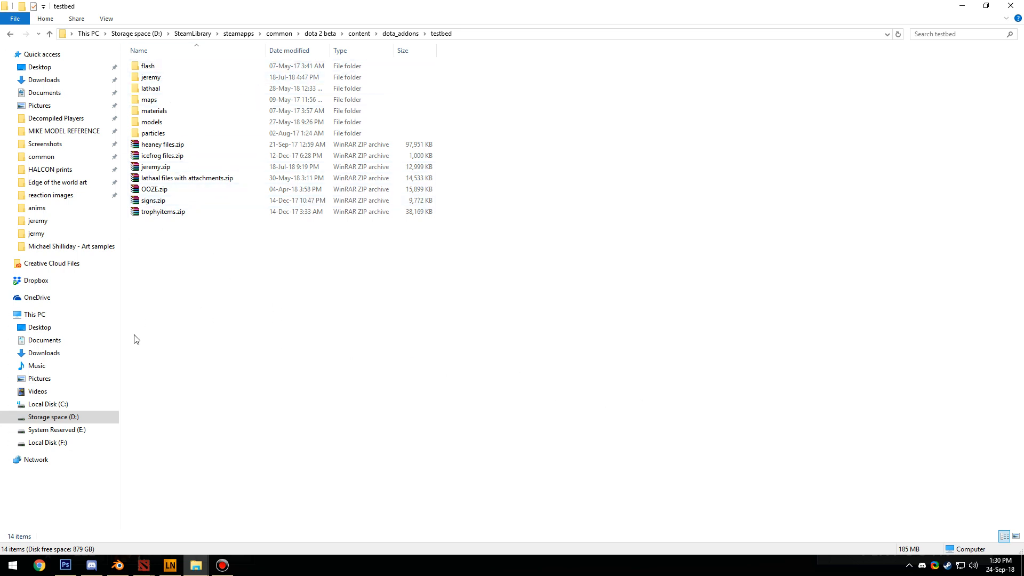
{"action": "left_click", "coordinate": [161, 89]}
{"action": "left_click", "coordinate": [327, 326]}
{"action": "double_click", "coordinate": [154, 78]}
{"action": "key", "text": "alt+Left"}
{"action": "left_click", "coordinate": [221, 252]}
{"action": "right_click", "coordinate": [221, 252]}
{"action": "left_click", "coordinate": [351, 272]}
{"action": "right_click", "coordinate": [301, 358]}
{"action": "left_click", "coordinate": [378, 332]}
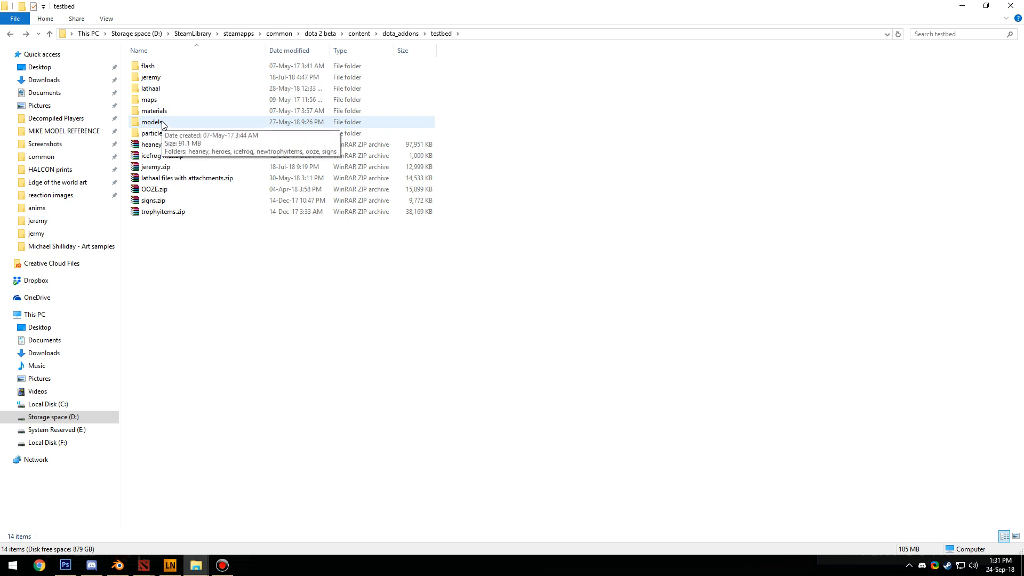
{"action": "right_click", "coordinate": [307, 327]}
{"action": "mouse_move", "coordinate": [257, 454]}
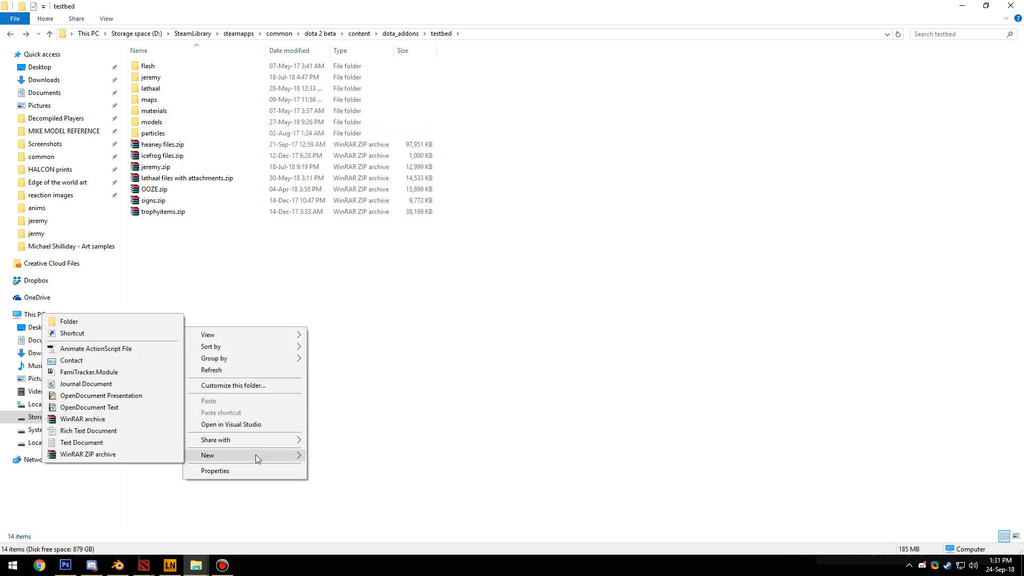
{"action": "left_click", "coordinate": [241, 294]}
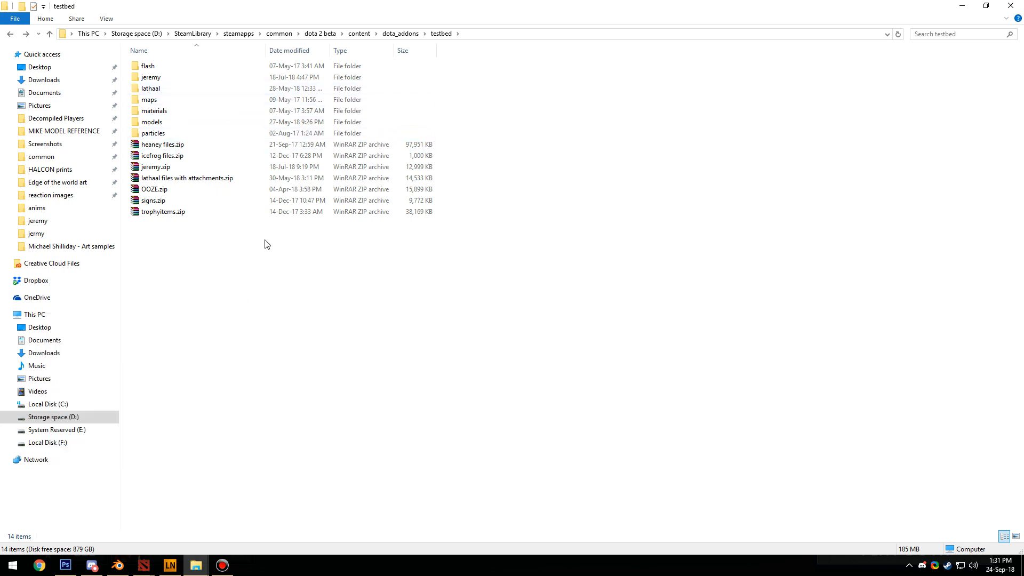
Create a new folder named bob in the testbed folder, alongside the jeremy folder
{"action": "double_click", "coordinate": [152, 78]}
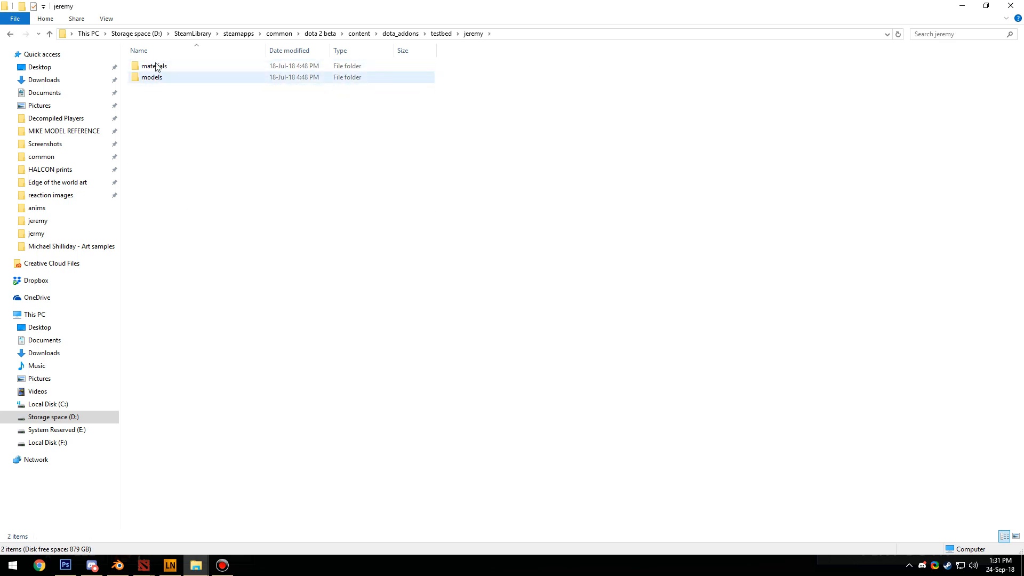
{"action": "left_click", "coordinate": [10, 34]}
{"action": "right_click", "coordinate": [153, 308]}
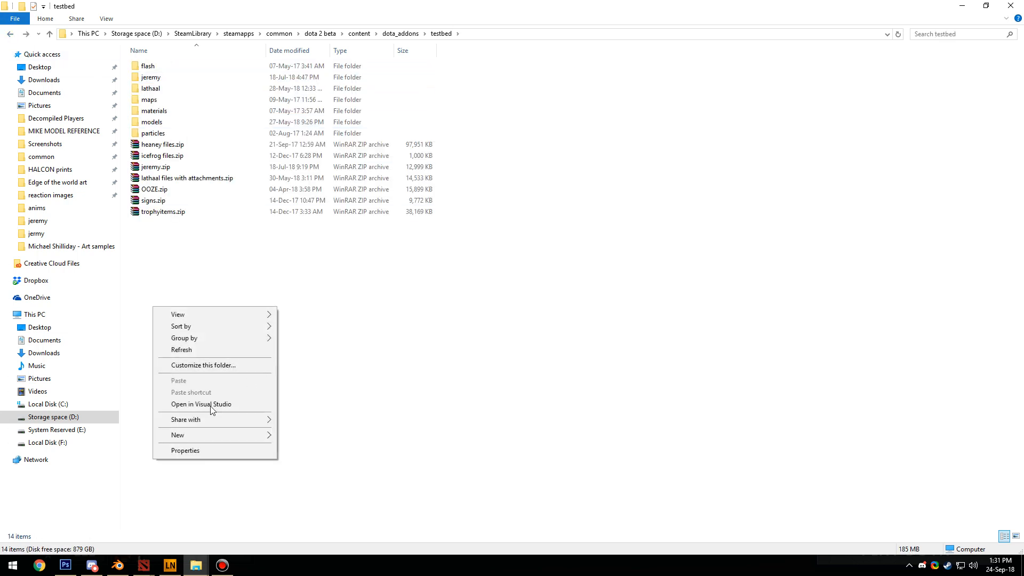
{"action": "mouse_move", "coordinate": [202, 433]}
{"action": "left_click", "coordinate": [72, 300]}
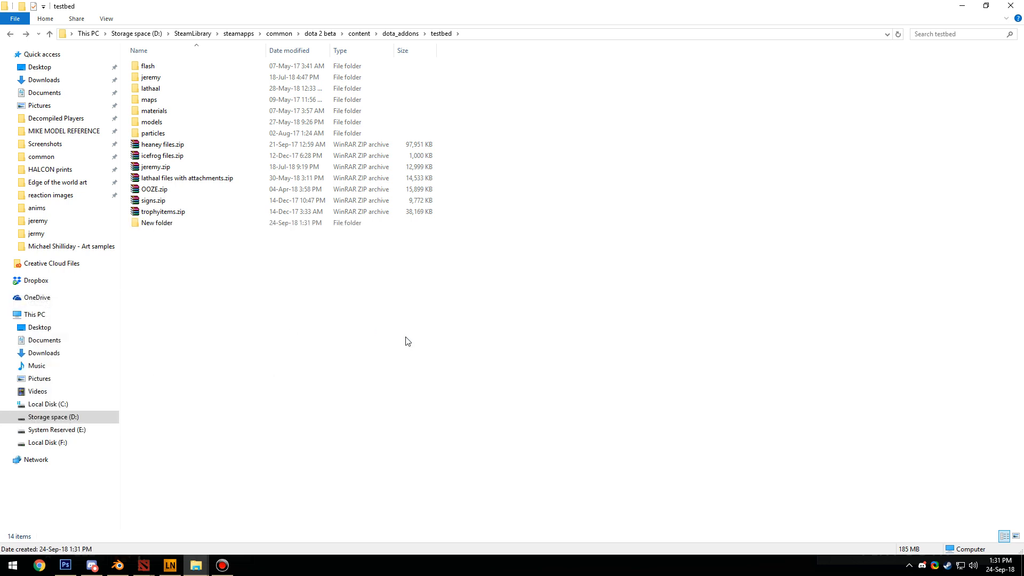
{"action": "key", "text": "Return"}
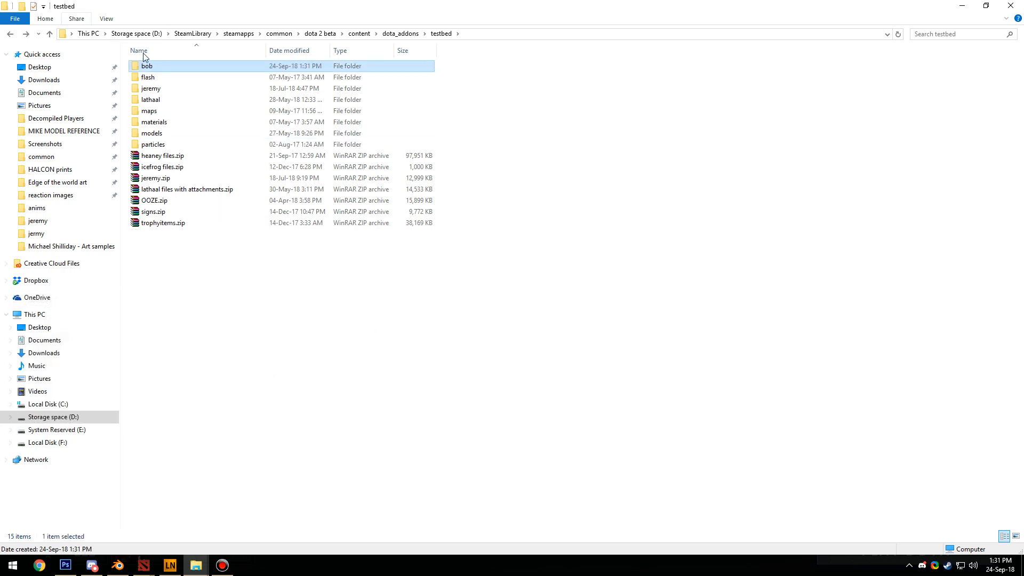
Create a models folder inside the bob folder
{"action": "double_click", "coordinate": [154, 70]}
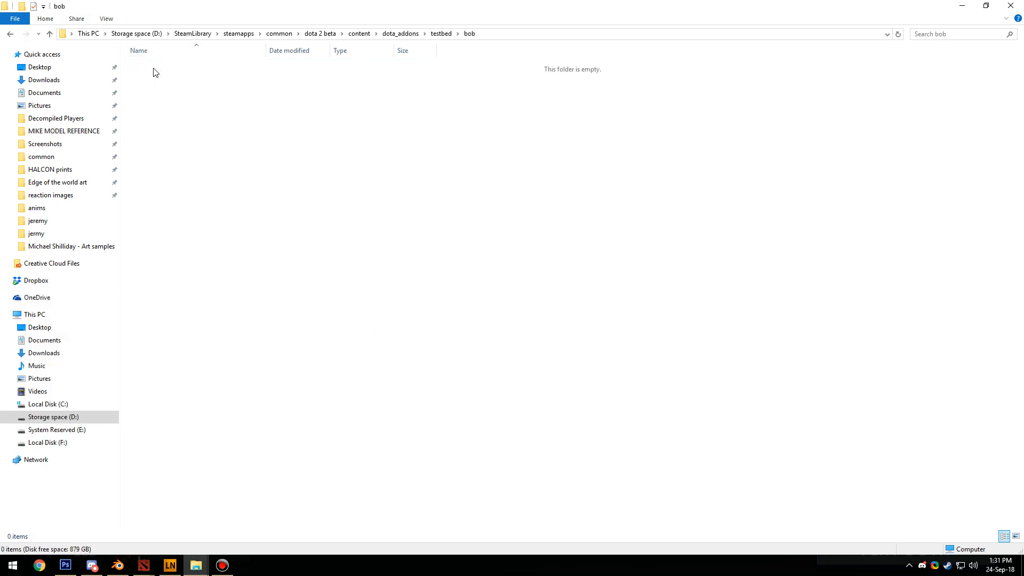
{"action": "right_click", "coordinate": [215, 145]}
{"action": "mouse_move", "coordinate": [128, 285]}
{"action": "left_click", "coordinate": [250, 286]}
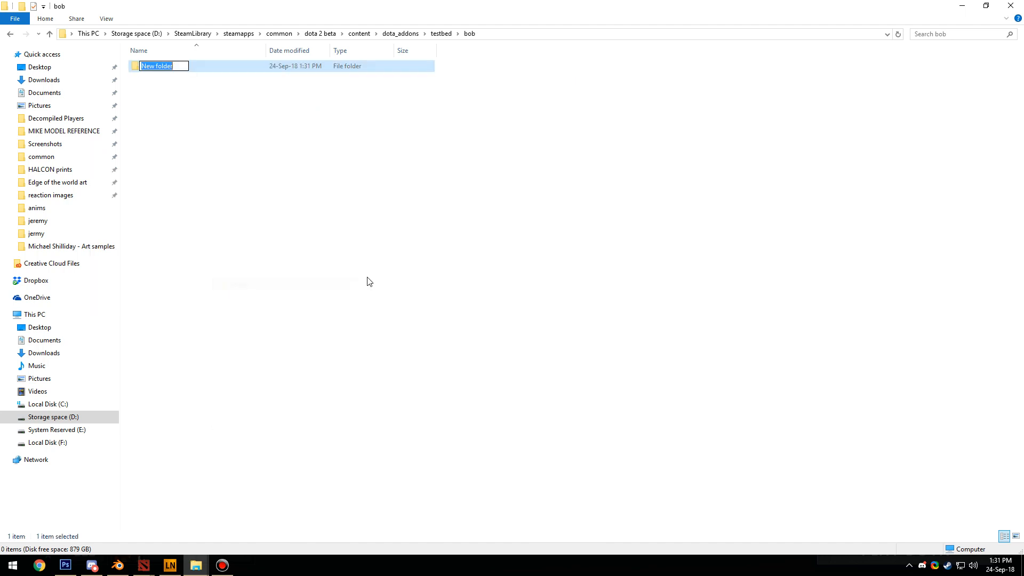
{"action": "type", "text": "models"}
{"action": "key", "text": "Return"}
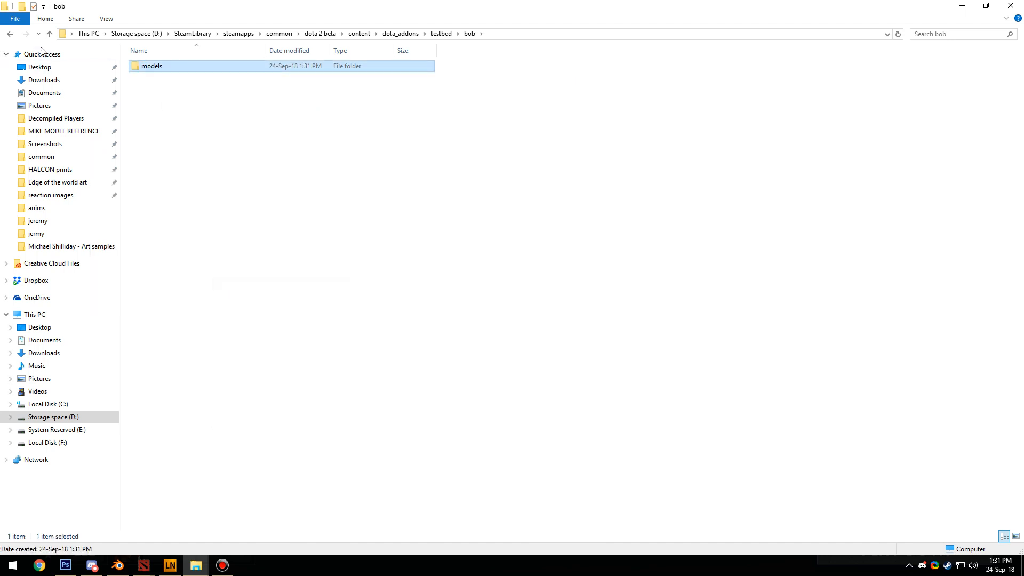
Examine the subfolder structure under models and heroes in the jeremy folder as a reference
{"action": "left_click", "coordinate": [10, 34]}
{"action": "double_click", "coordinate": [151, 89]}
{"action": "double_click", "coordinate": [153, 76]}
{"action": "left_click", "coordinate": [153, 68]}
{"action": "double_click", "coordinate": [153, 67]}
{"action": "double_click", "coordinate": [155, 68]}
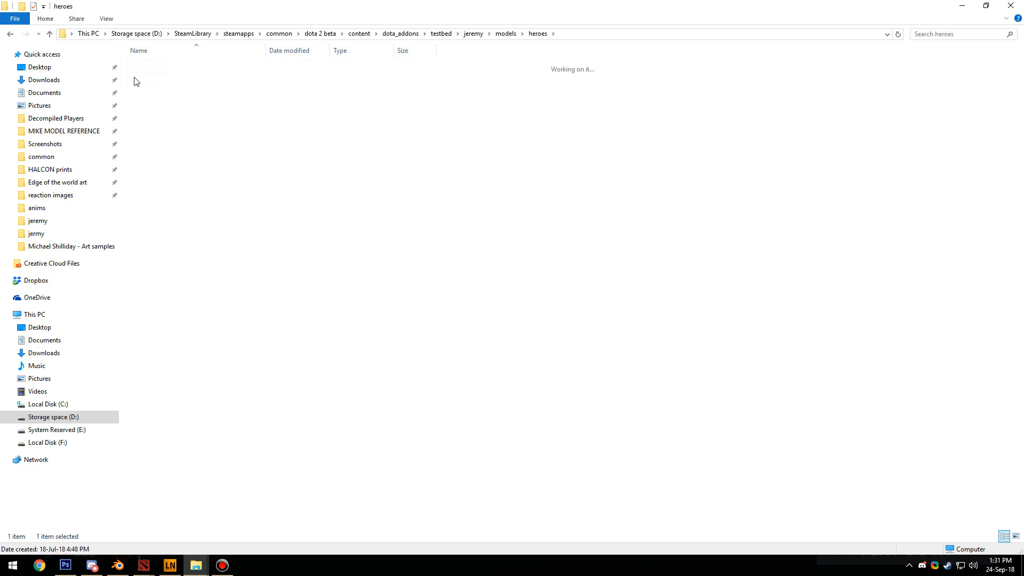
{"action": "left_click", "coordinate": [12, 35]}
{"action": "left_click", "coordinate": [9, 34]}
{"action": "left_click", "coordinate": [9, 34]}
{"action": "left_click", "coordinate": [10, 34]}
Create a heroes folder inside bob's models folder
{"action": "double_click", "coordinate": [154, 68]}
{"action": "left_click", "coordinate": [154, 69]}
{"action": "double_click", "coordinate": [154, 68]}
{"action": "right_click", "coordinate": [219, 140]}
{"action": "mouse_move", "coordinate": [142, 281]}
{"action": "left_click", "coordinate": [243, 281]}
{"action": "key", "text": "Return"}
Create a folder named bob inside the new heroes folder
{"action": "double_click", "coordinate": [152, 71]}
{"action": "right_click", "coordinate": [194, 132]}
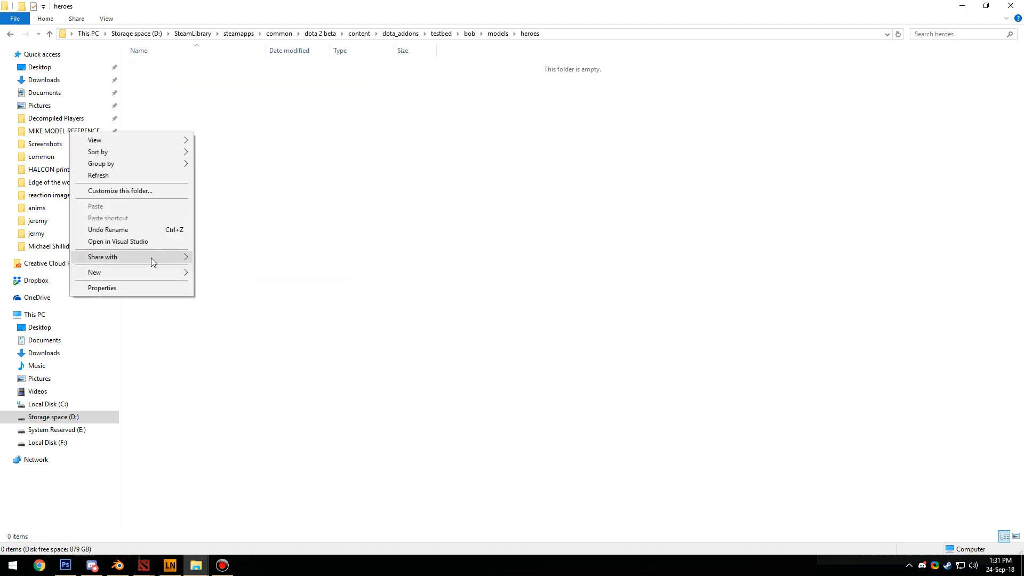
{"action": "mouse_move", "coordinate": [132, 277]}
{"action": "left_click", "coordinate": [241, 272]}
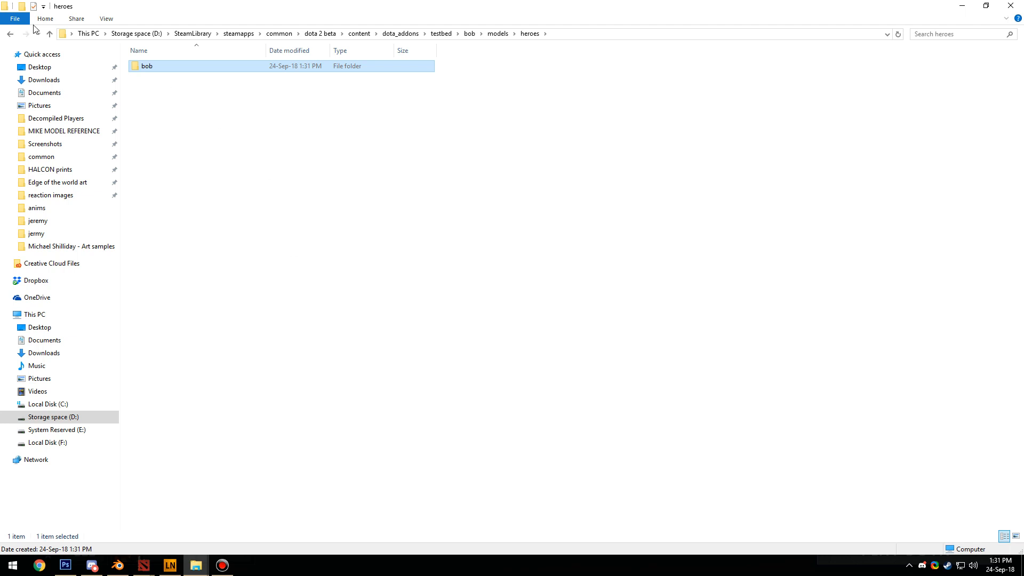
Go back to testbed and examine the contents of its models and jeremy folders for comparison
{"action": "left_click", "coordinate": [10, 36]}
{"action": "left_click", "coordinate": [10, 36]}
{"action": "left_click", "coordinate": [10, 36]}
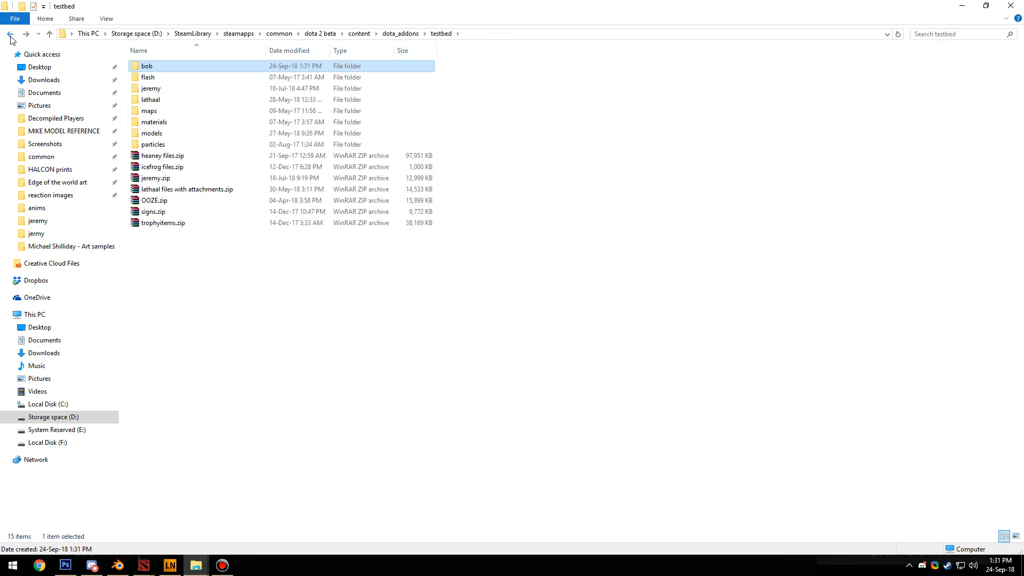
{"action": "double_click", "coordinate": [154, 133]}
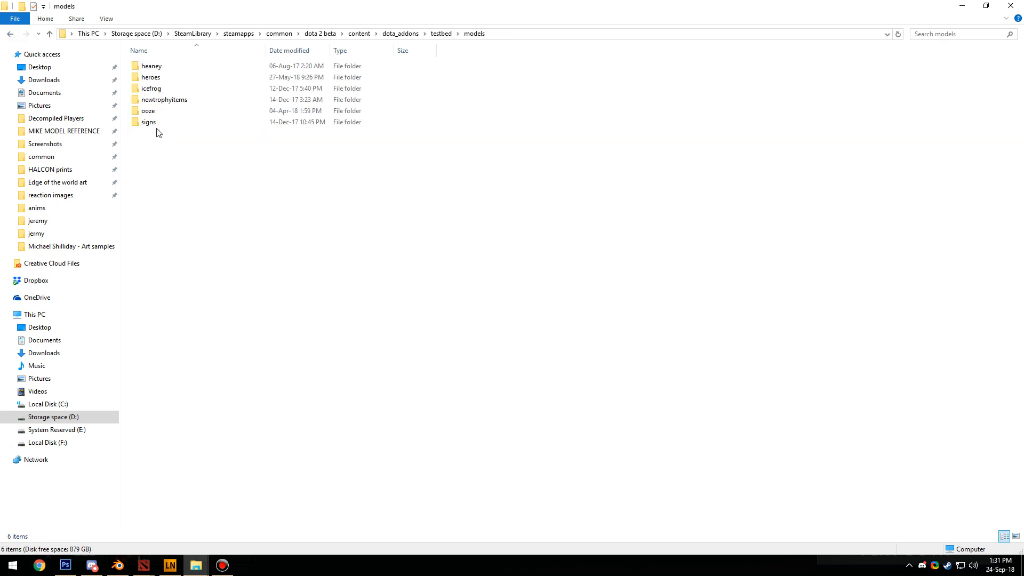
{"action": "left_click", "coordinate": [11, 36]}
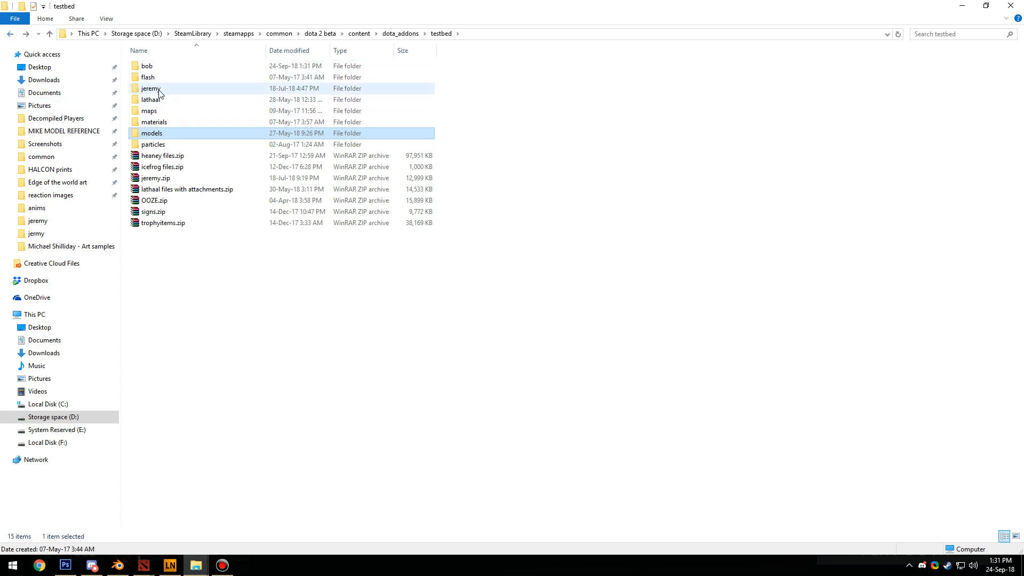
{"action": "double_click", "coordinate": [159, 92]}
{"action": "left_click_drag", "start_coordinate": [192, 122], "coordinate": [139, 64]}
{"action": "left_click", "coordinate": [281, 176]}
{"action": "left_click", "coordinate": [10, 34]}
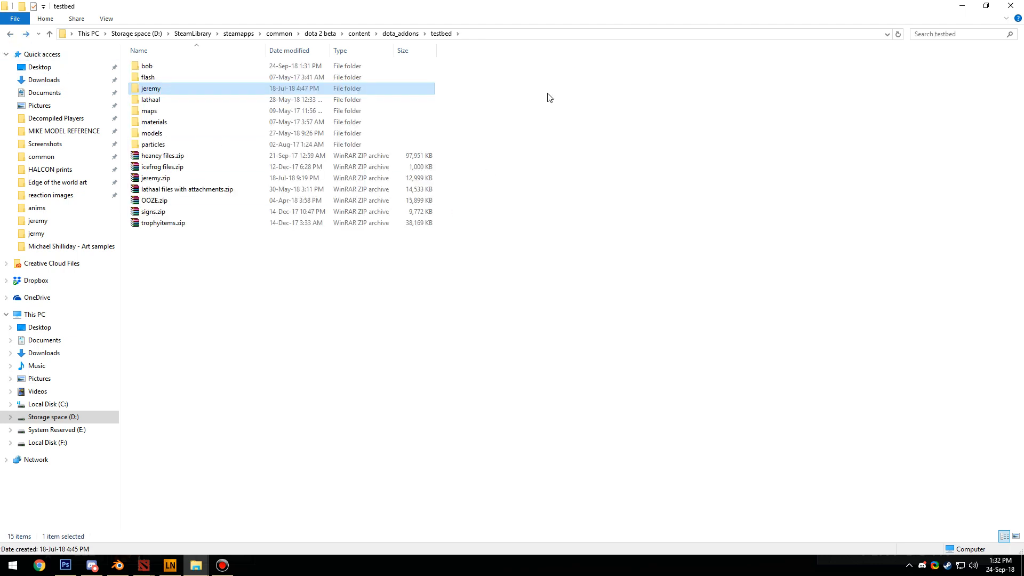
Create a folder named materials inside testbed's bob folder
{"action": "double_click", "coordinate": [185, 71]}
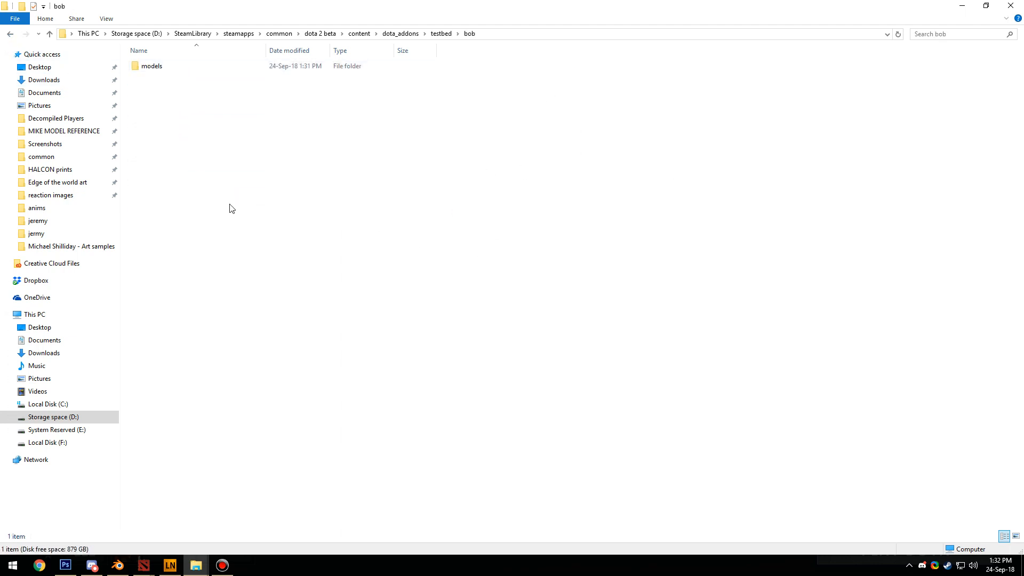
{"action": "right_click", "coordinate": [187, 127]}
{"action": "mouse_move", "coordinate": [112, 265]}
{"action": "left_click", "coordinate": [212, 265]}
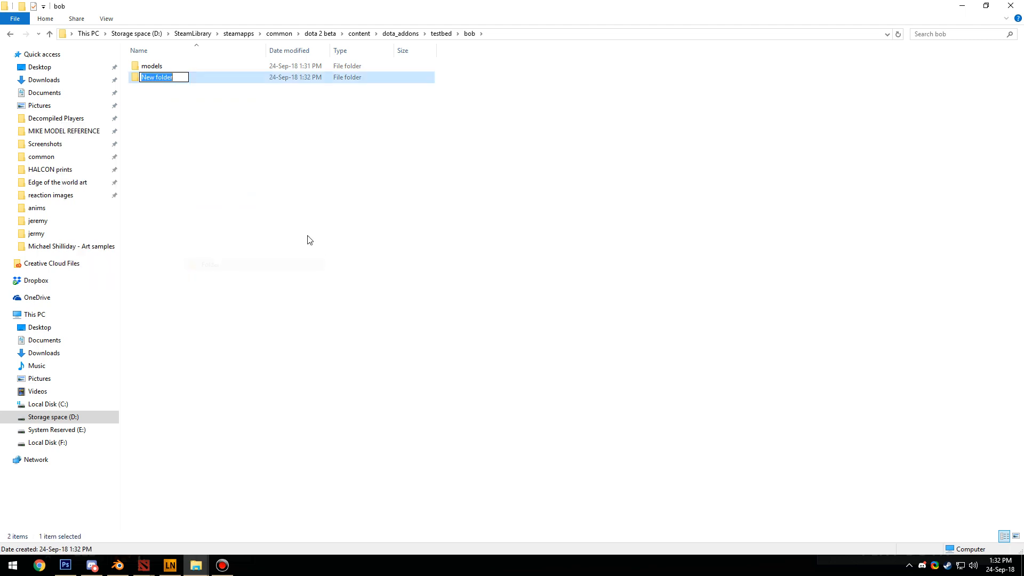
{"action": "type", "text": "materials"}
{"action": "key", "text": "Return"}
Copy bob's models folder, including its subfolders, into the new materials folder
{"action": "left_click", "coordinate": [152, 79]}
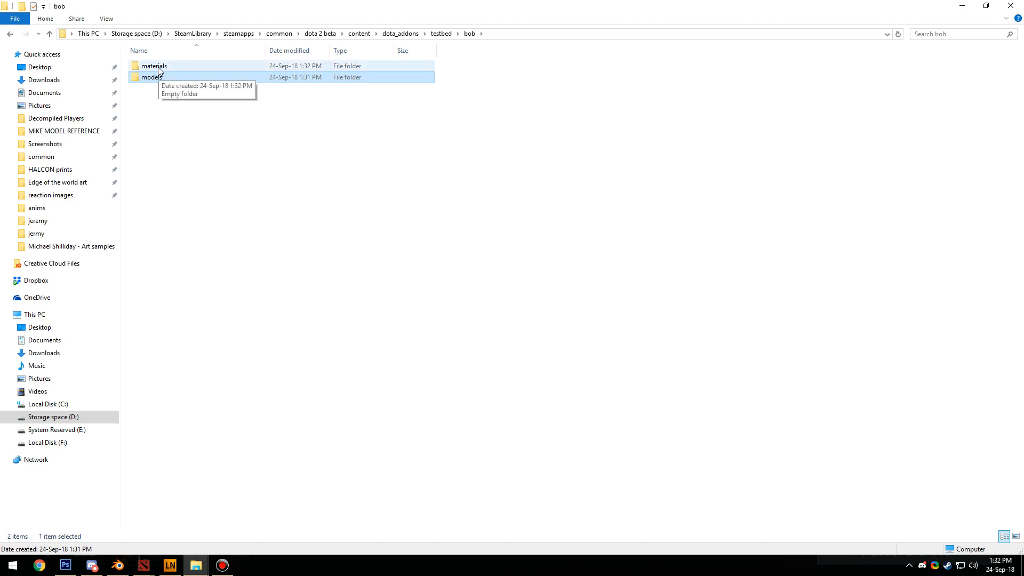
{"action": "double_click", "coordinate": [157, 66]}
{"action": "key", "text": "ctrl+v"}
{"action": "left_click", "coordinate": [173, 120]}
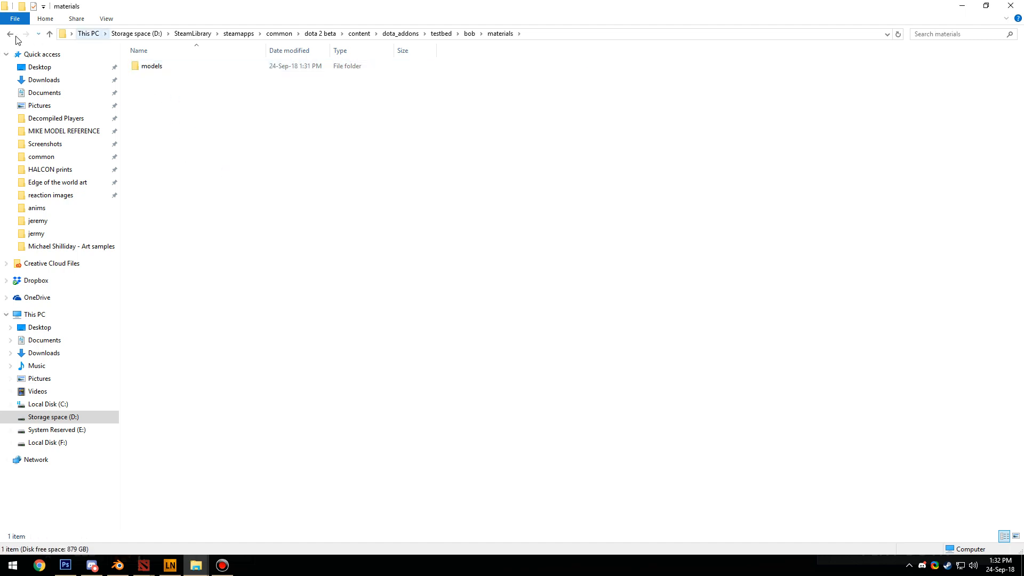
Compare the nested heroes and bob subfolders in the copied and original models folders, and return to the main bob folder
{"action": "double_click", "coordinate": [150, 68]}
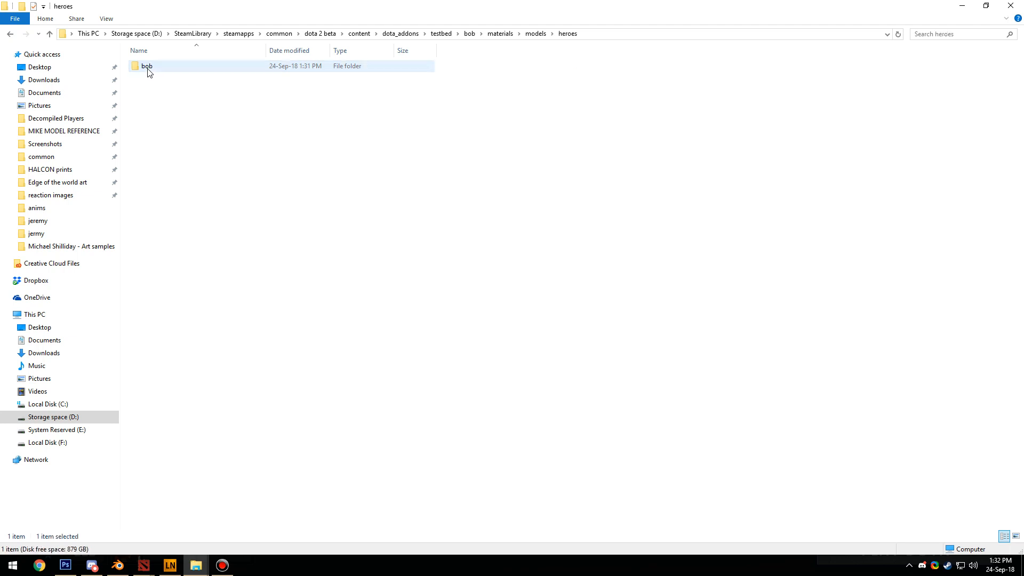
{"action": "left_click", "coordinate": [10, 36]}
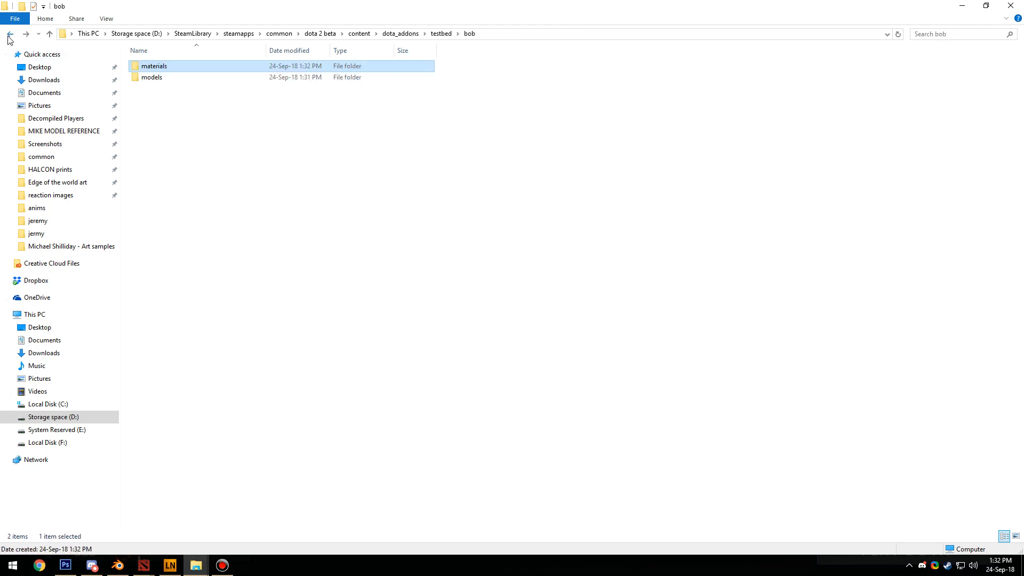
{"action": "double_click", "coordinate": [151, 79]}
{"action": "double_click", "coordinate": [151, 66]}
{"action": "double_click", "coordinate": [150, 67]}
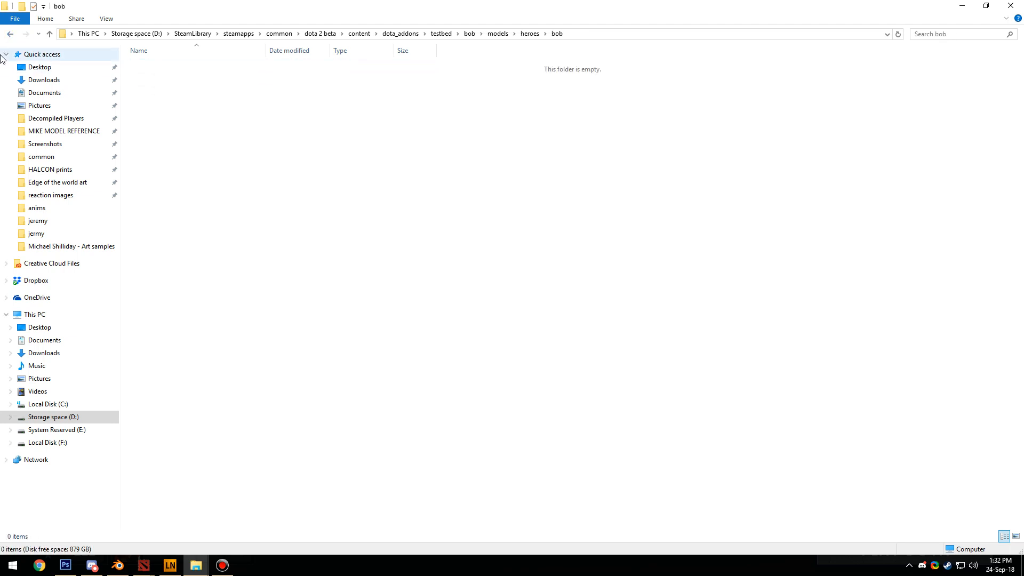
{"action": "left_click", "coordinate": [11, 36]}
{"action": "left_click", "coordinate": [10, 36]}
{"action": "left_click", "coordinate": [10, 35]}
{"action": "left_click", "coordinate": [301, 160]}
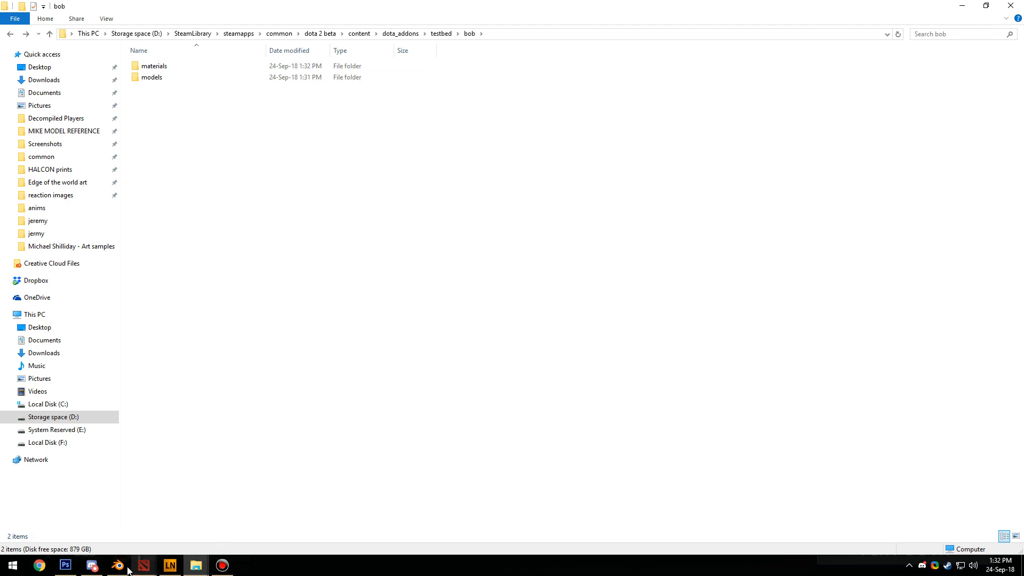
Switch to Blender, try rotating a bone of the hero's rig, and select the jeremy_khan body mesh in Object Mode
{"action": "left_click", "coordinate": [118, 565]}
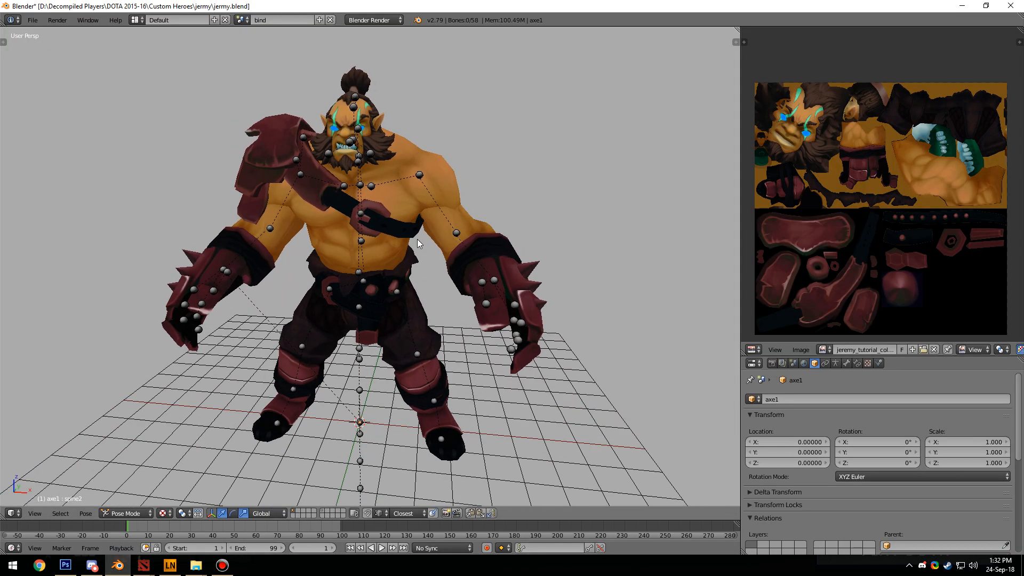
{"action": "middle_click_drag", "start_coordinate": [417, 238], "coordinate": [424, 258], "text": "shift"}
{"action": "right_click", "coordinate": [463, 193]}
{"action": "middle_click_drag", "start_coordinate": [462, 193], "coordinate": [464, 164]}
{"action": "right_click", "coordinate": [485, 167]}
{"action": "middle_click_drag", "start_coordinate": [494, 197], "coordinate": [437, 161]}
{"action": "right_click", "coordinate": [343, 180]}
{"action": "key", "text": "r"}
{"action": "right_click", "coordinate": [443, 146]}
{"action": "key", "text": "a"}
{"action": "right_click", "coordinate": [390, 136]}
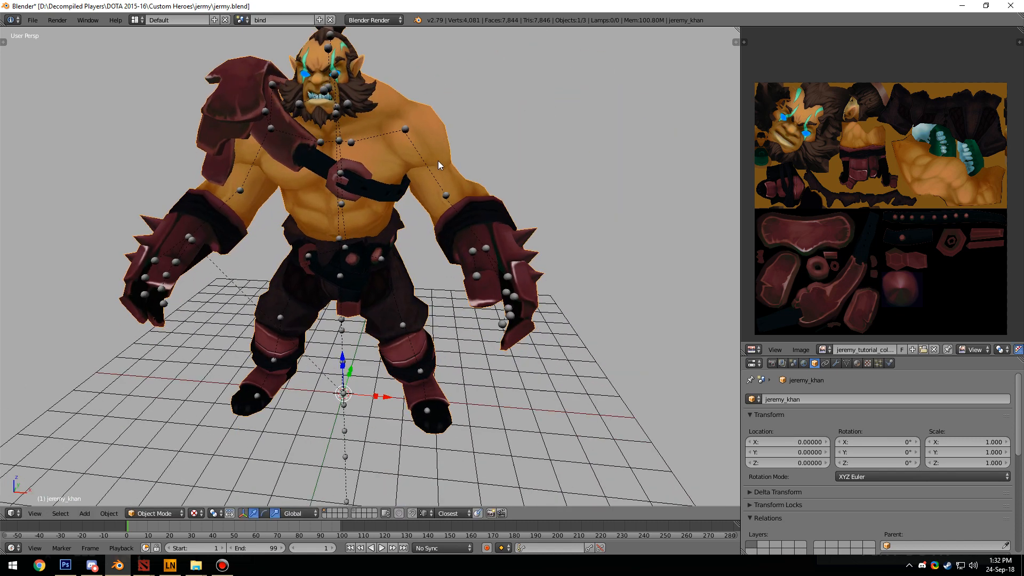
Reveal the hidden axe weapon and hide it again
{"action": "key", "text": "alt+h"}
{"action": "right_click", "coordinate": [415, 269]}
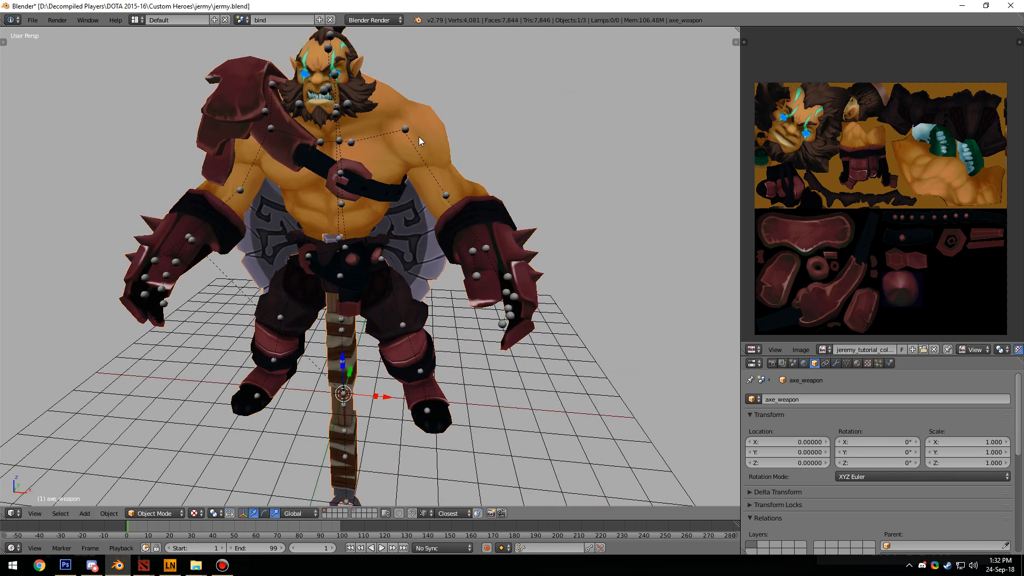
{"action": "key", "text": "h"}
Reselect the hero's jeremy_khan body mesh and save the Blender file
{"action": "middle_click_drag", "start_coordinate": [448, 122], "coordinate": [453, 187]}
{"action": "right_click", "coordinate": [453, 192]}
{"action": "middle_click_drag", "start_coordinate": [525, 226], "coordinate": [465, 172]}
{"action": "scroll", "coordinate": [487, 247], "scroll_direction": "down", "scroll_amount": 4}
{"action": "scroll", "coordinate": [453, 215], "scroll_direction": "up", "scroll_amount": 3}
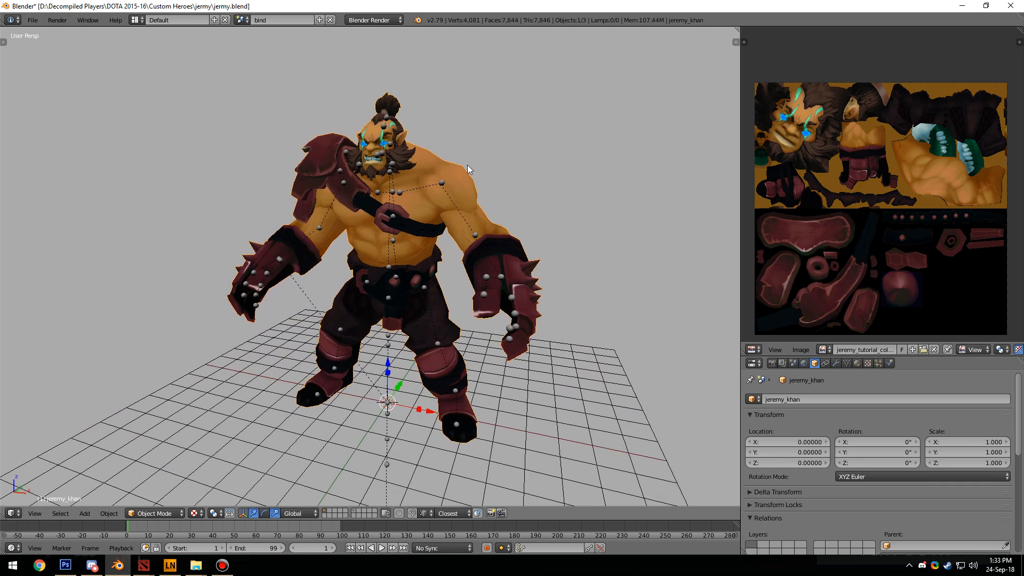
{"action": "left_click", "coordinate": [31, 21]}
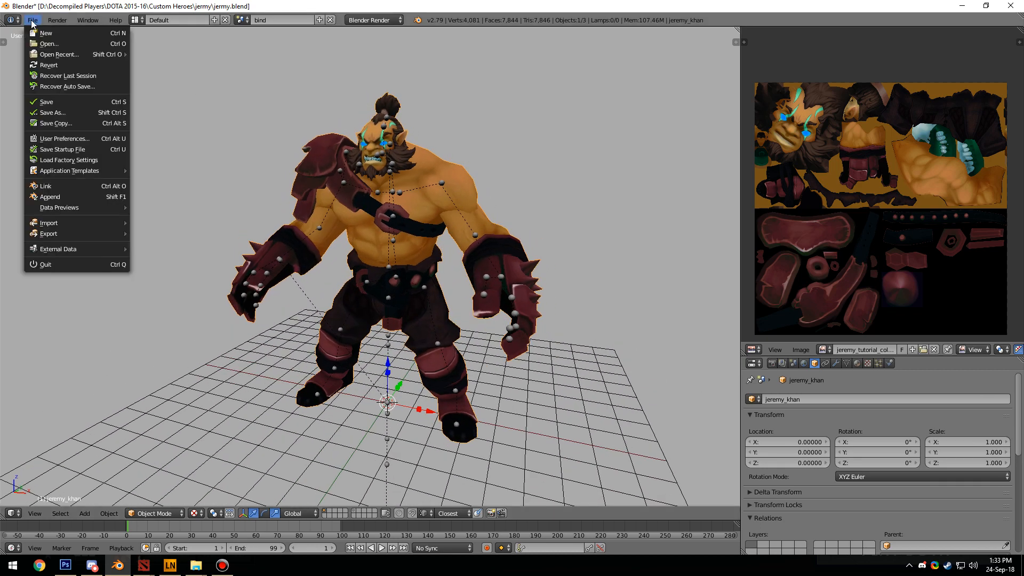
{"action": "left_click", "coordinate": [50, 101]}
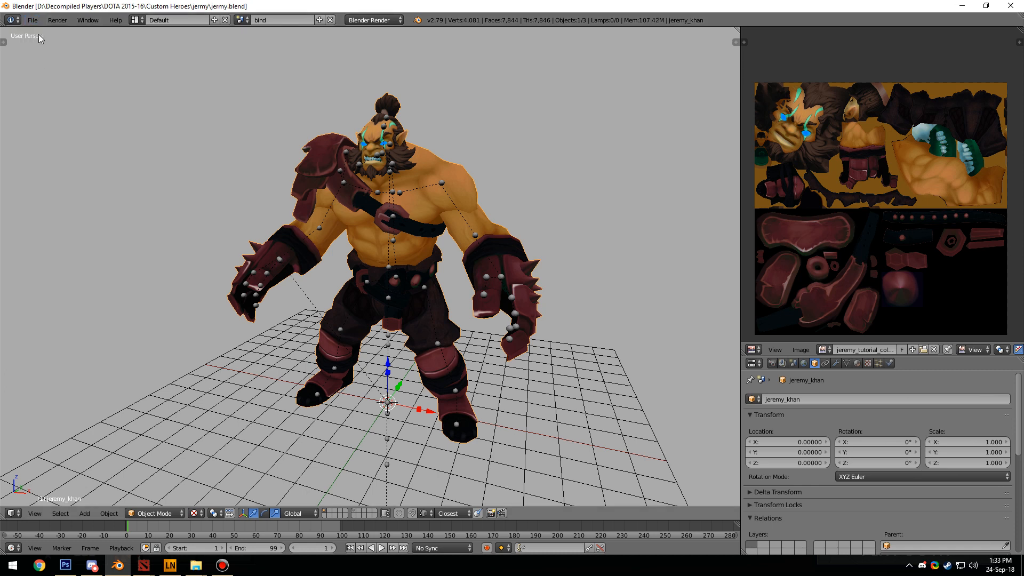
Start an FBX export and apply the Dota Custom Hero preset
{"action": "left_click", "coordinate": [32, 20]}
{"action": "mouse_move", "coordinate": [66, 233]}
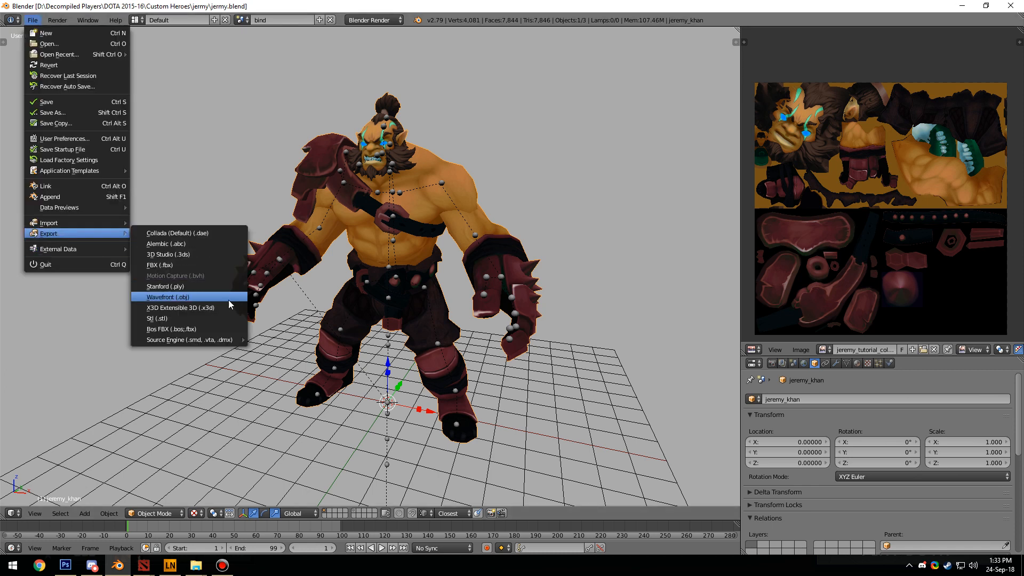
{"action": "left_click", "coordinate": [172, 263]}
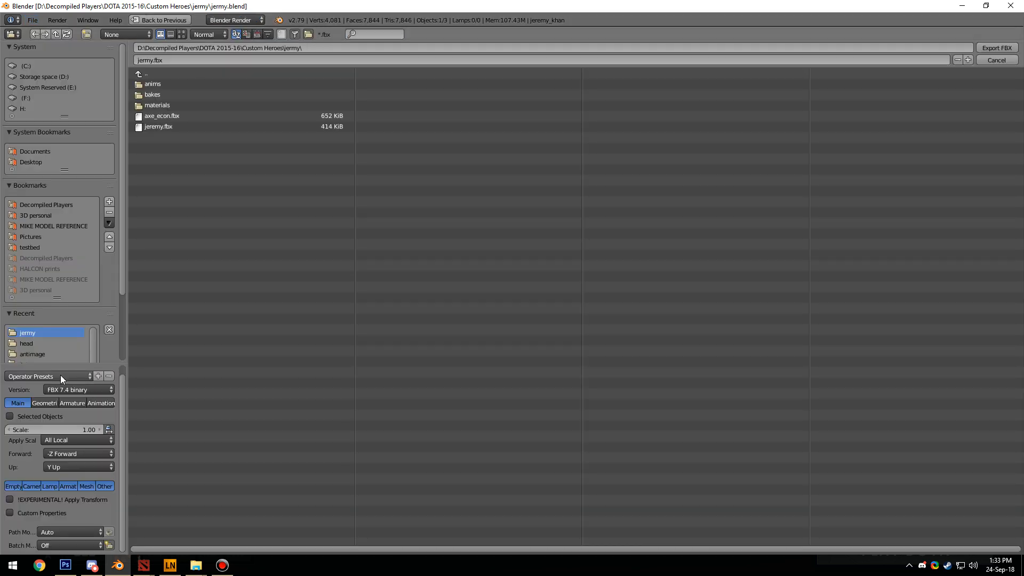
{"action": "left_click", "coordinate": [80, 376]}
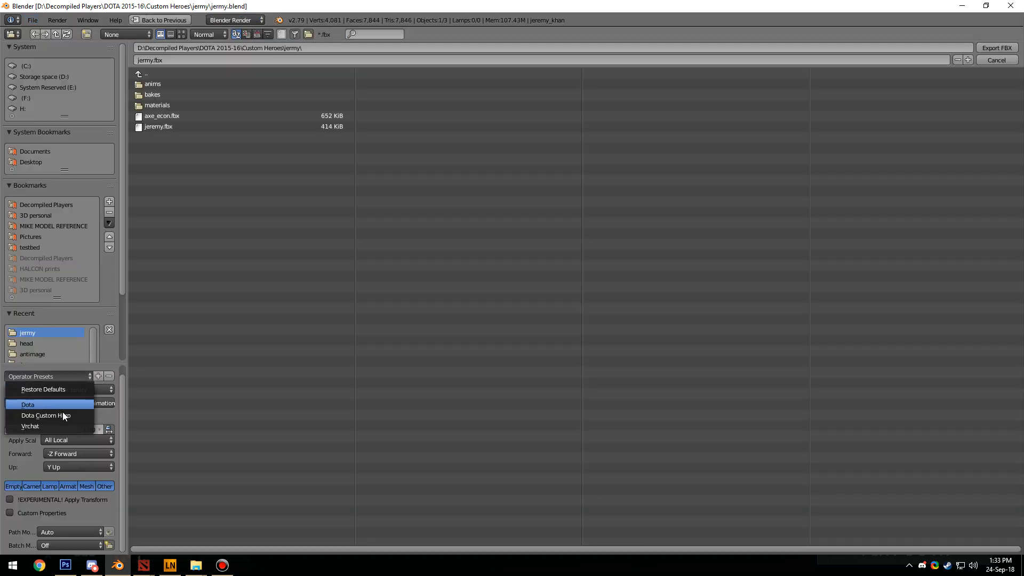
{"action": "left_click", "coordinate": [42, 419]}
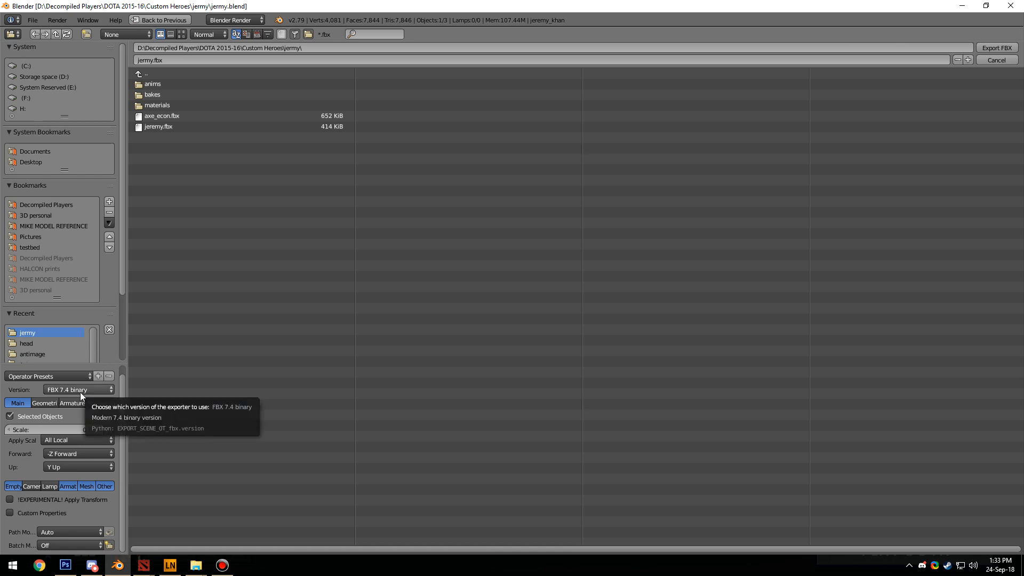
Review the preset's main, geometry, armature and animation options for the FBX export
{"action": "left_click", "coordinate": [46, 405]}
{"action": "left_click", "coordinate": [23, 402]}
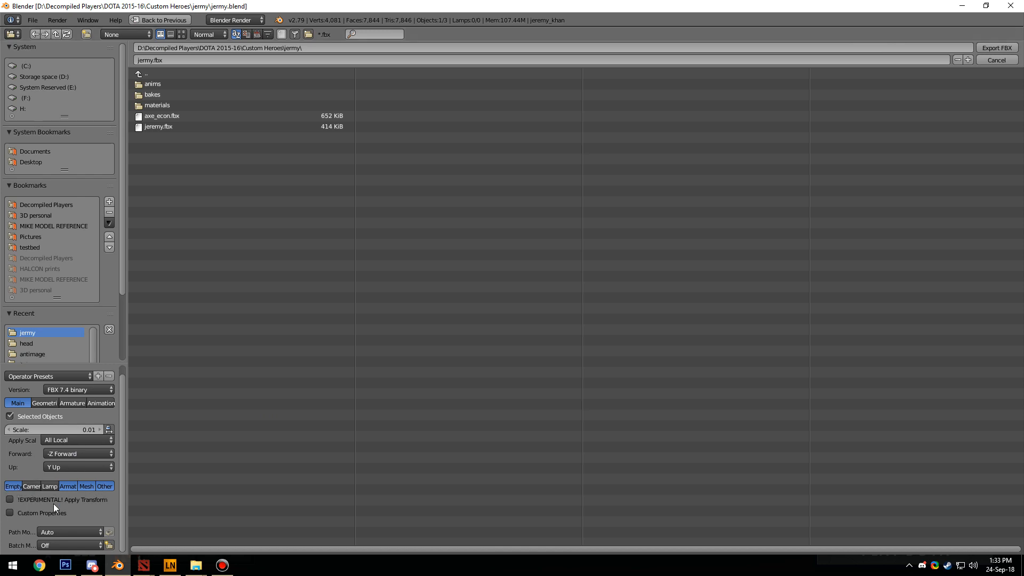
{"action": "left_click", "coordinate": [47, 403]}
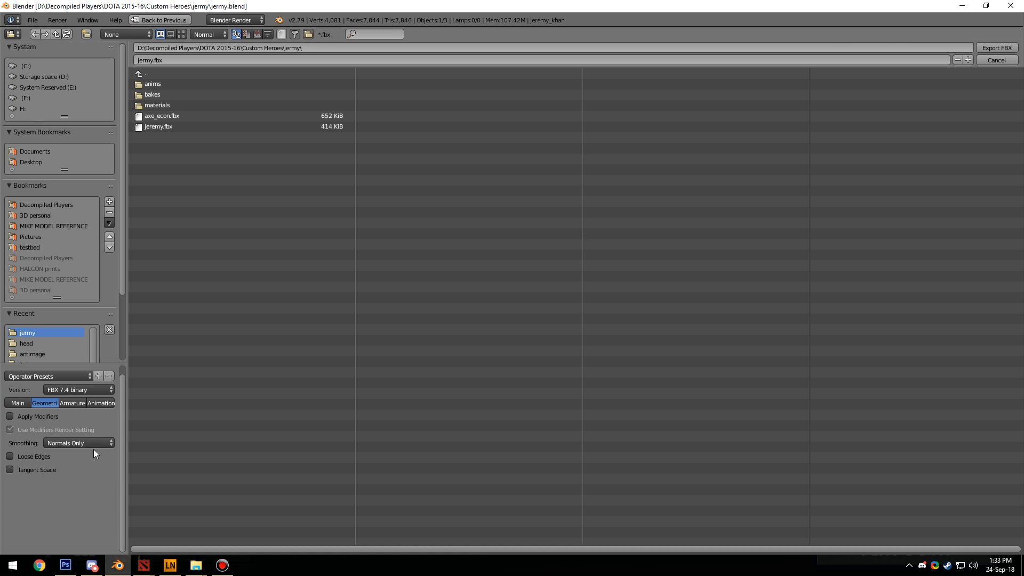
{"action": "left_click", "coordinate": [78, 402]}
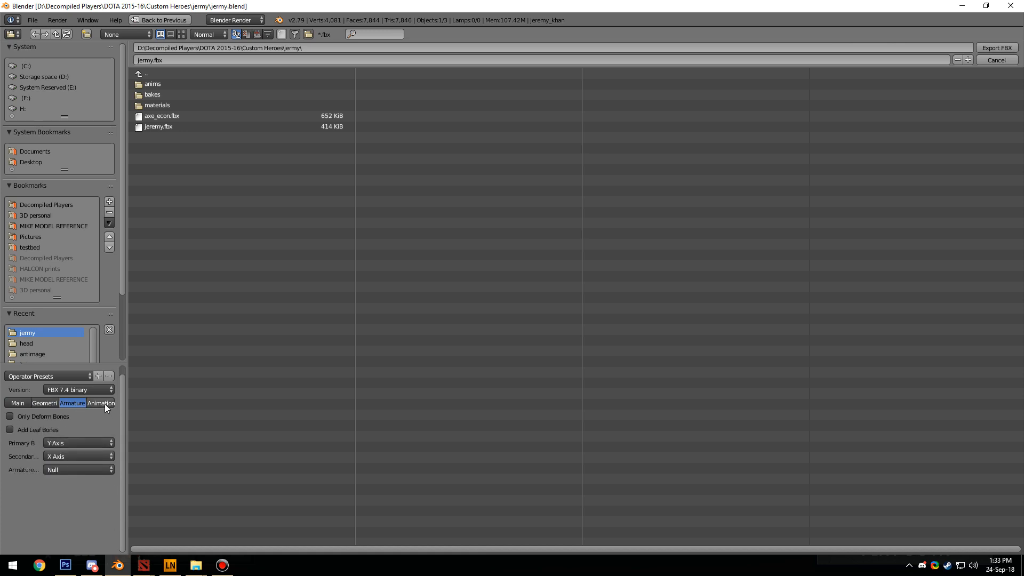
{"action": "left_click", "coordinate": [104, 404]}
{"action": "left_click", "coordinate": [18, 403]}
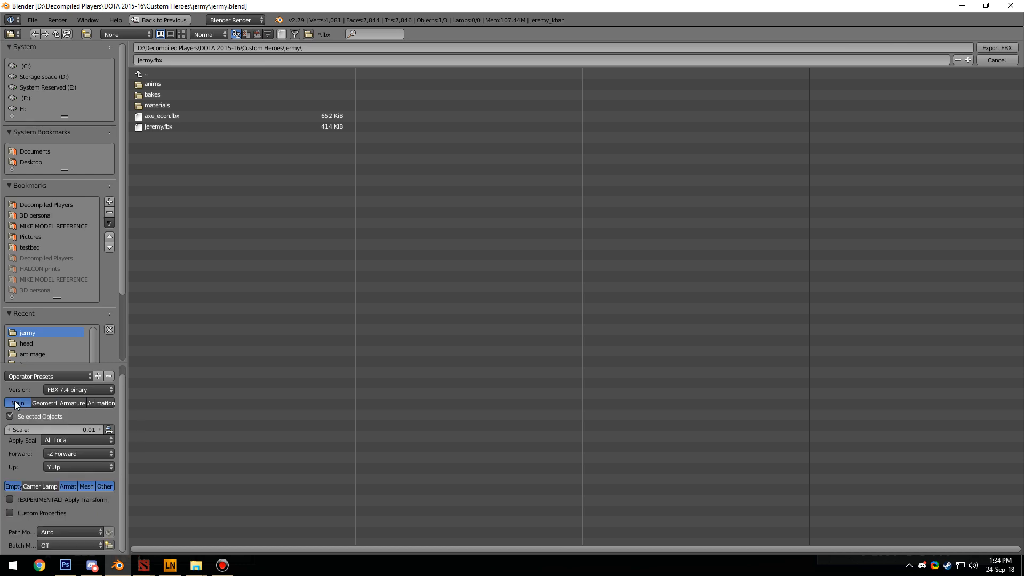
{"action": "left_click", "coordinate": [34, 401]}
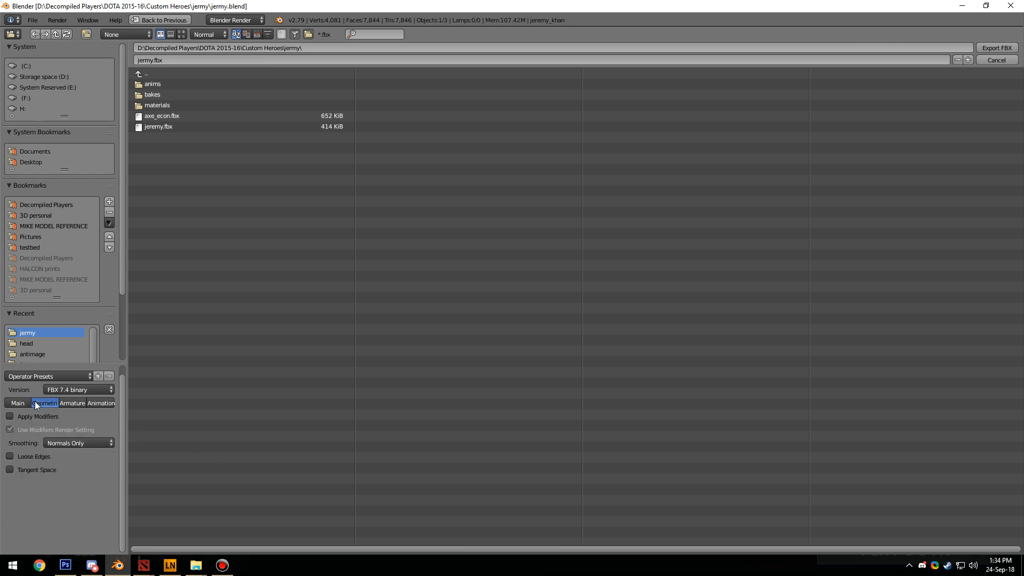
Reapply the Dota Custom Hero preset and export the selected mesh as bob.fbx to the jermy folder
{"action": "left_click", "coordinate": [59, 376]}
{"action": "left_click", "coordinate": [44, 375]}
{"action": "left_click", "coordinate": [46, 416]}
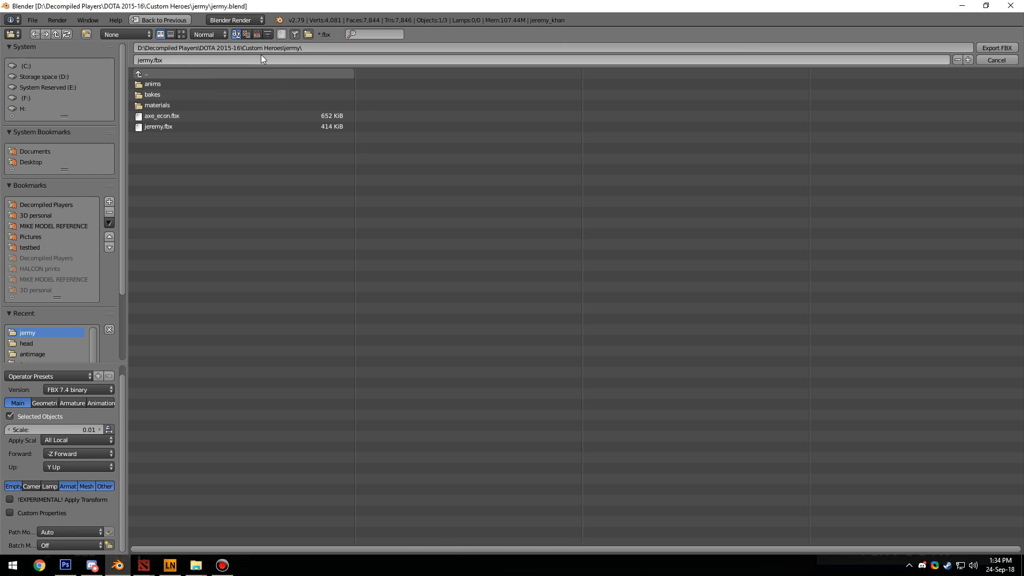
{"action": "left_click", "coordinate": [182, 59]}
{"action": "type", "text": "bob"}
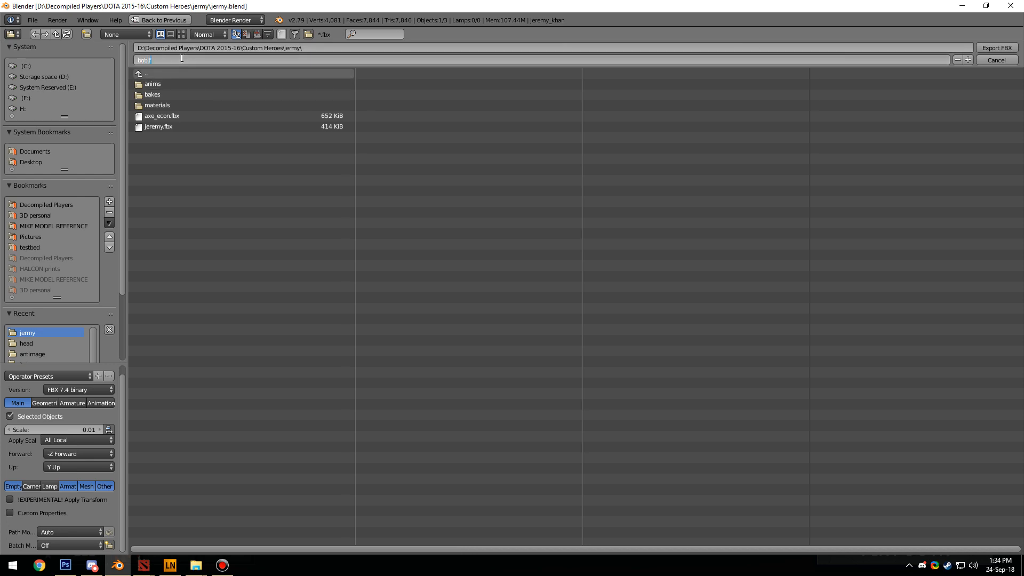
{"action": "left_click", "coordinate": [996, 48]}
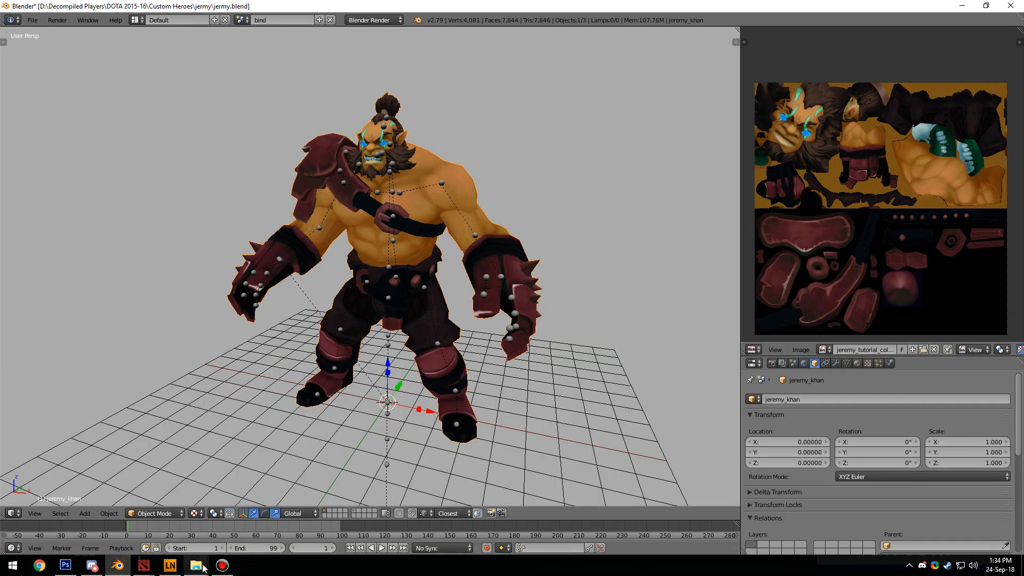
Select the hero's body mesh together with its armature
{"action": "middle_click_drag", "start_coordinate": [413, 314], "coordinate": [465, 268]}
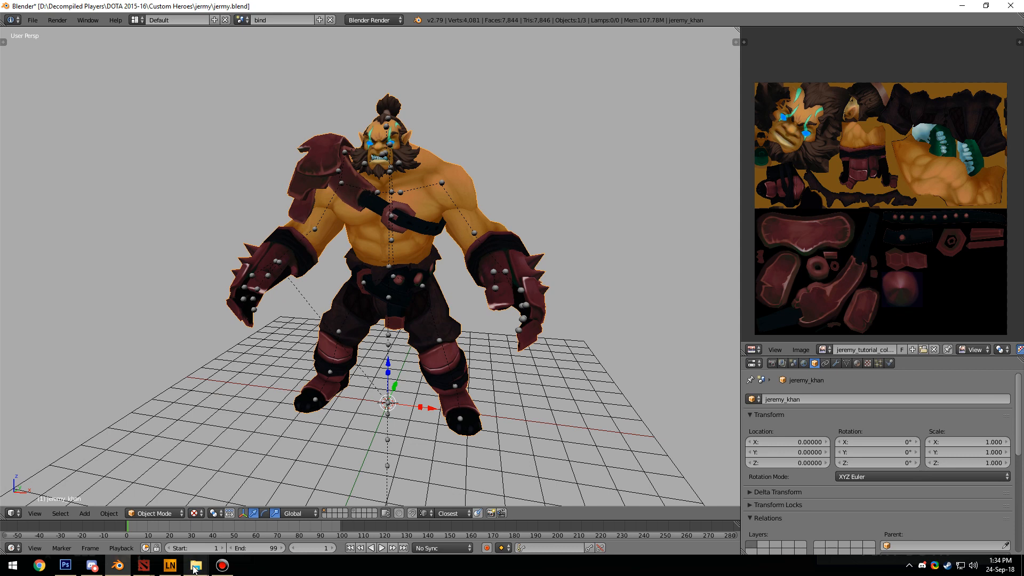
{"action": "middle_click_drag", "start_coordinate": [452, 303], "coordinate": [442, 162]}
{"action": "right_click", "coordinate": [443, 351], "text": "shift"}
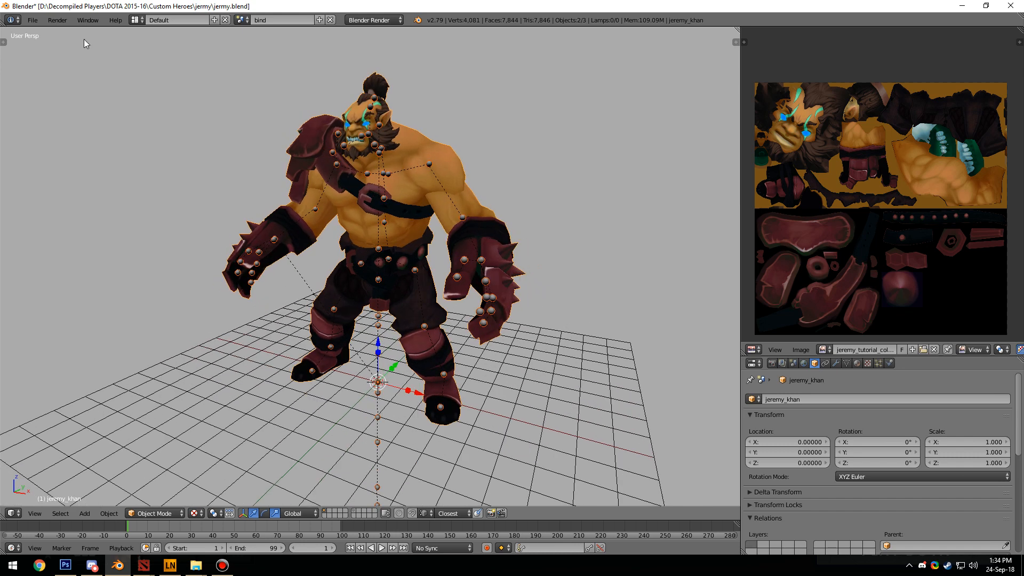
{"action": "left_click", "coordinate": [33, 20]}
{"action": "left_click", "coordinate": [52, 106]}
{"action": "left_click", "coordinate": [33, 20]}
{"action": "key", "text": "a"}
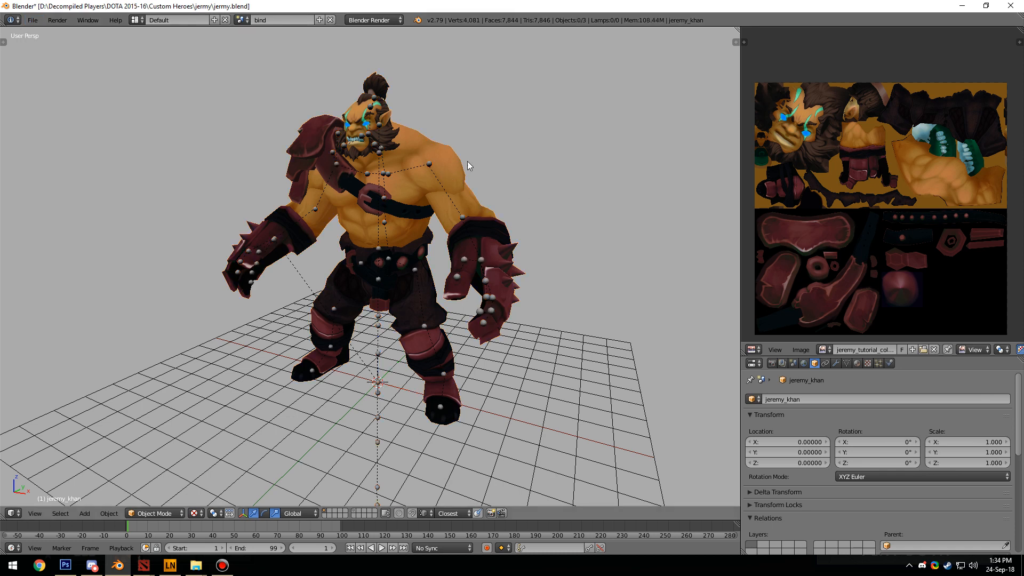
{"action": "key", "text": "a"}
Export the selected mesh and armature as FBX with the Dota Custom Hero preset, overwriting bob.fbx
{"action": "left_click", "coordinate": [32, 20]}
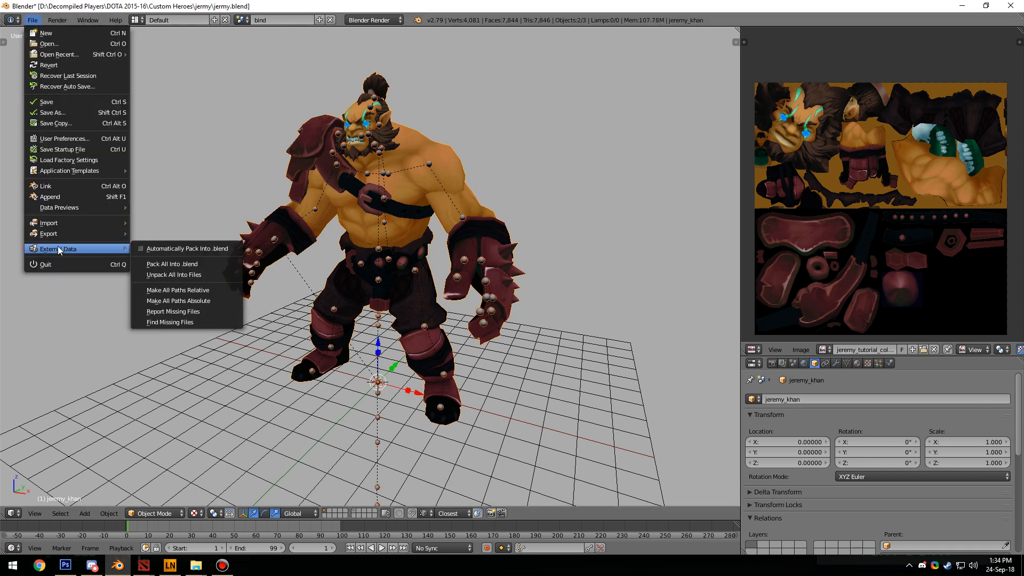
{"action": "mouse_move", "coordinate": [59, 235]}
{"action": "left_click", "coordinate": [186, 264]}
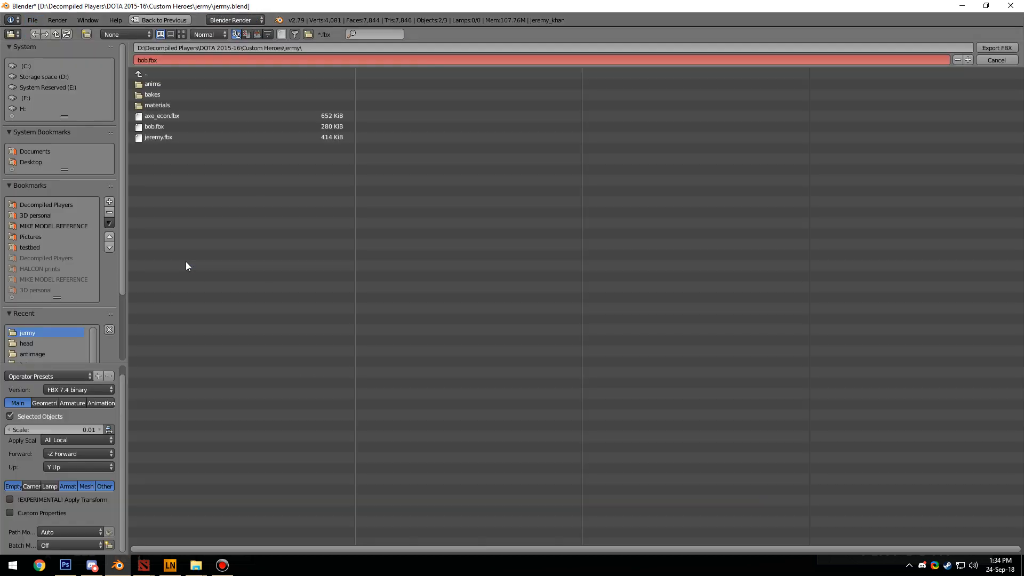
{"action": "left_click", "coordinate": [40, 378]}
{"action": "left_click", "coordinate": [46, 415]}
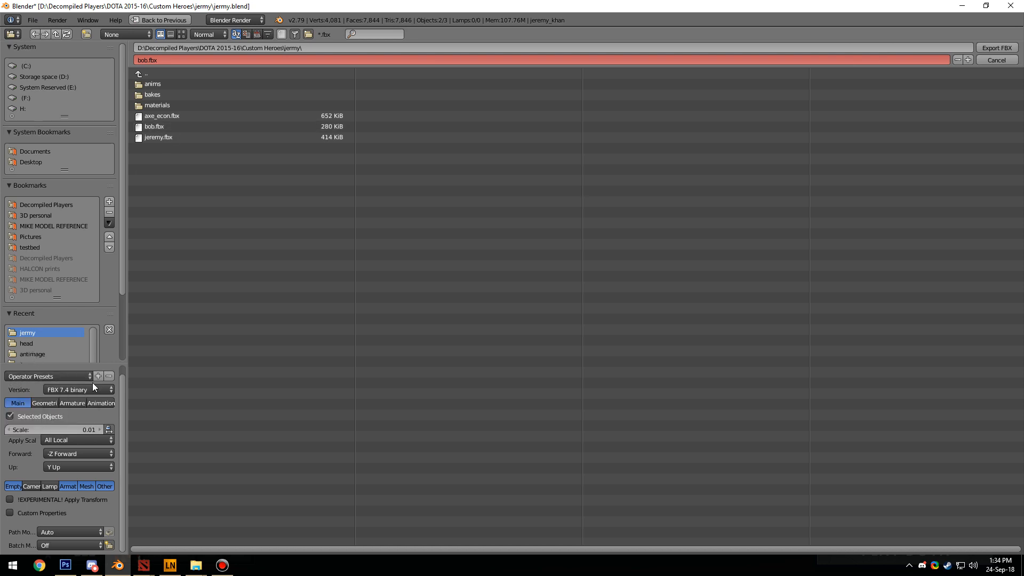
{"action": "left_click", "coordinate": [195, 128]}
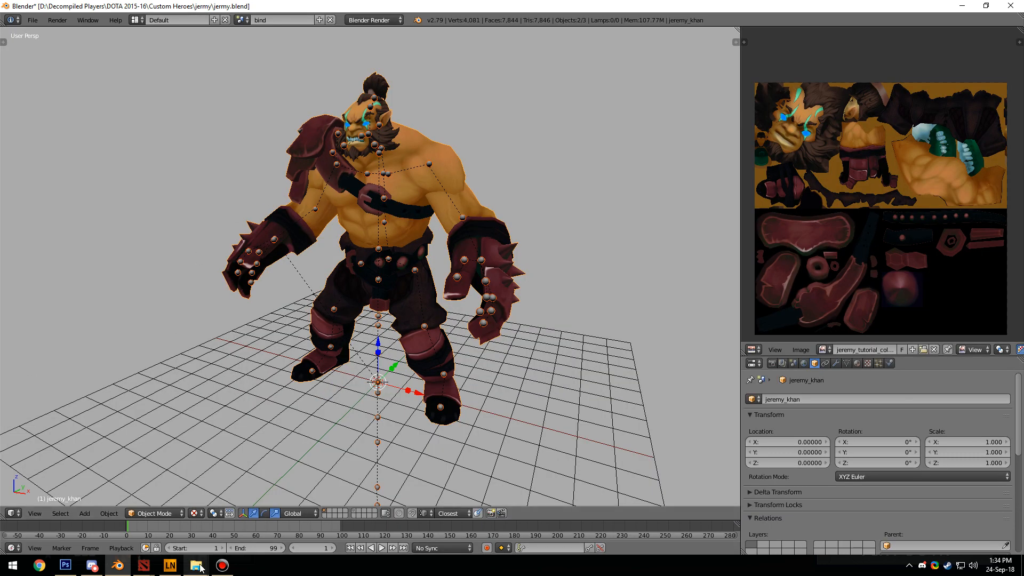
Copy bob.fbx from the jermy folder into the testbed add-on's bob/models/heroes/bob folder
{"action": "mouse_move", "coordinate": [198, 567]}
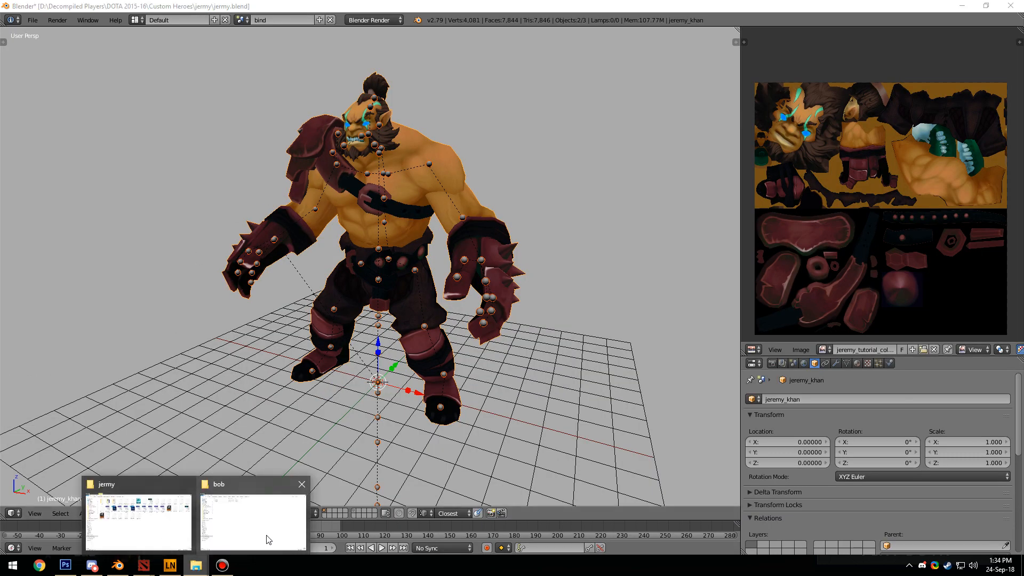
{"action": "left_click", "coordinate": [155, 530]}
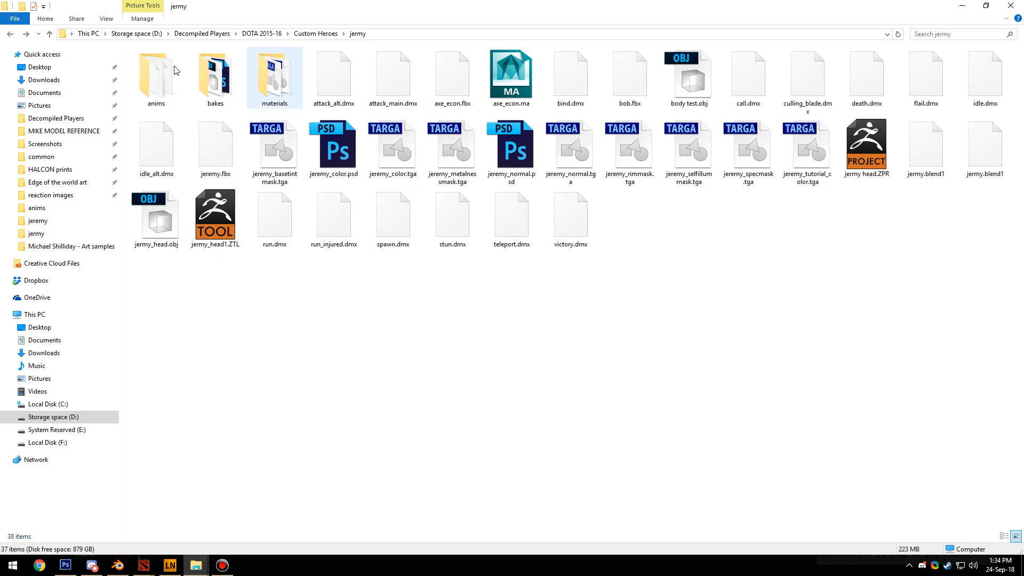
{"action": "left_click", "coordinate": [630, 82]}
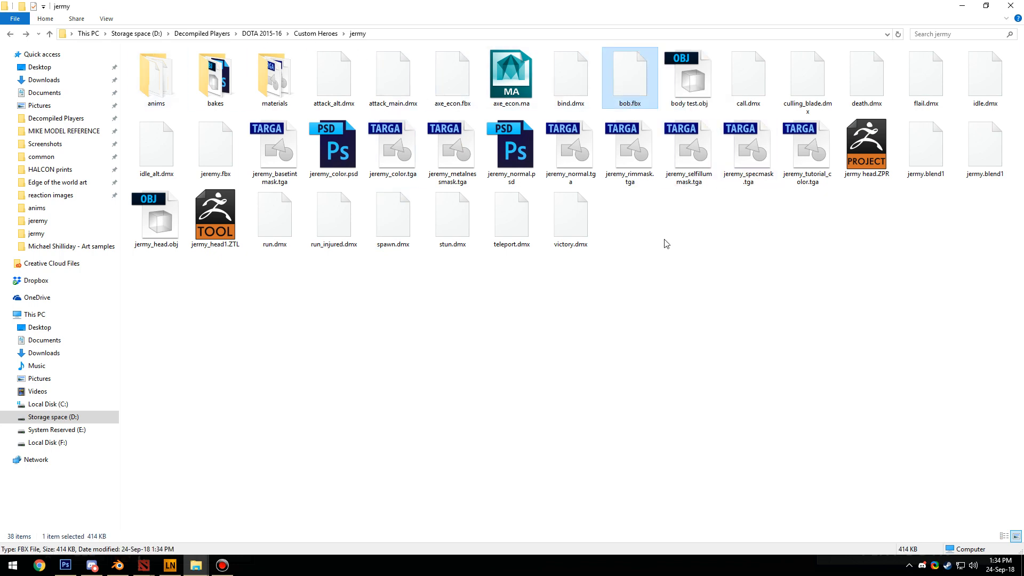
{"action": "left_click", "coordinate": [196, 565]}
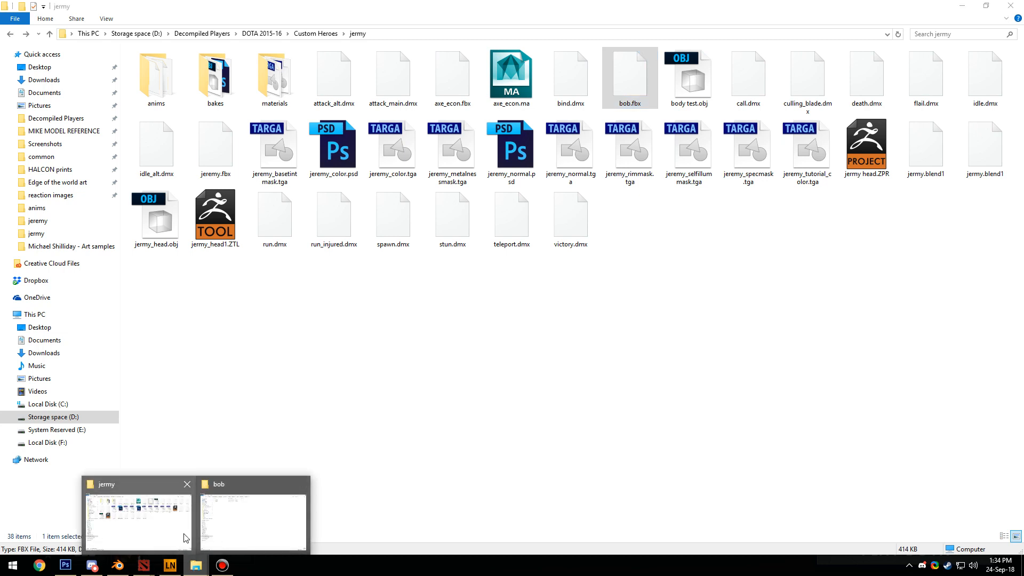
{"action": "left_click", "coordinate": [247, 538]}
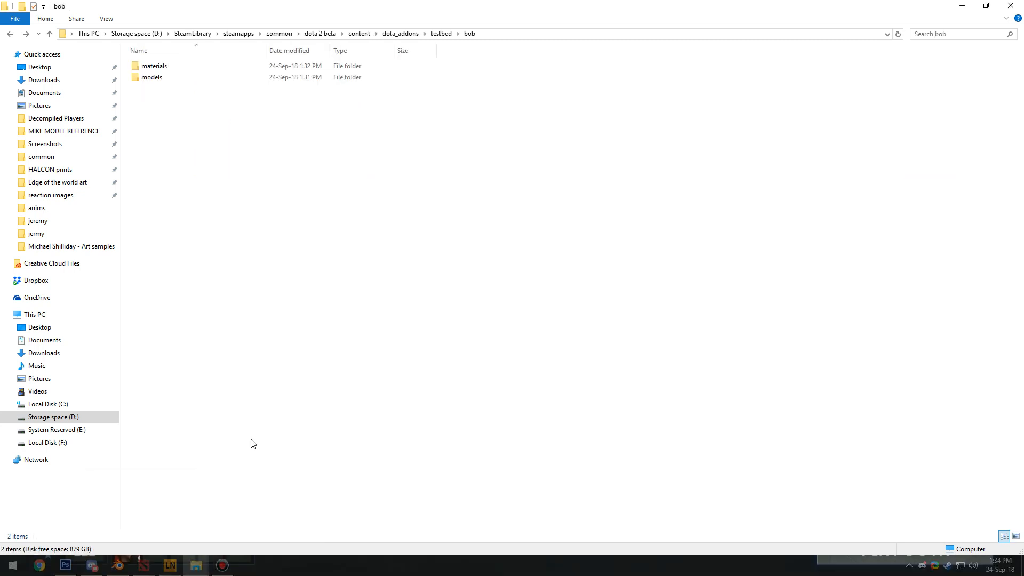
{"action": "double_click", "coordinate": [153, 78]}
{"action": "double_click", "coordinate": [151, 67]}
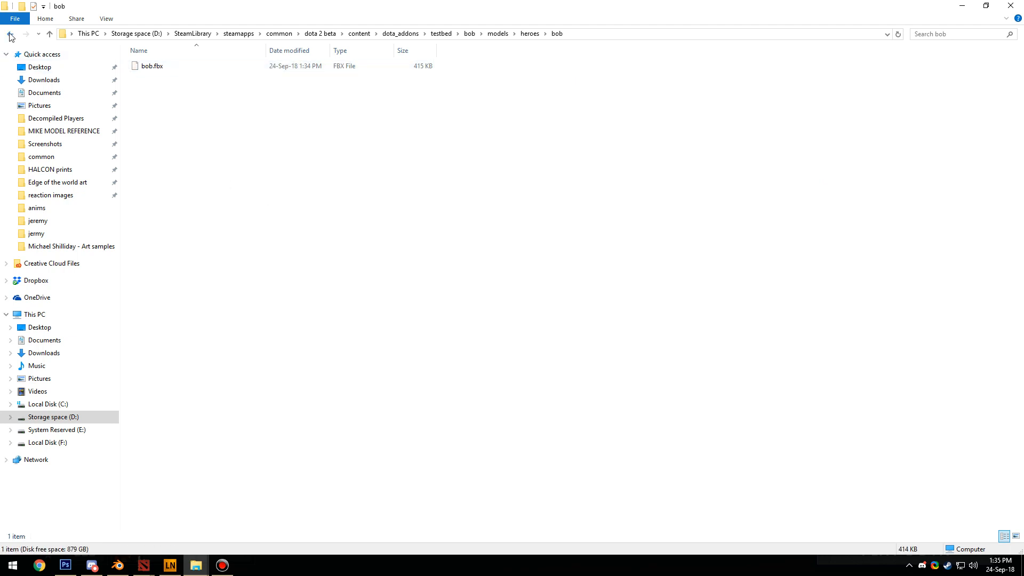
Open the testbed add-on's bob/materials/models/heroes/bob folder
{"action": "left_click", "coordinate": [10, 34]}
{"action": "left_click", "coordinate": [10, 34]}
{"action": "left_click", "coordinate": [10, 34]}
{"action": "double_click", "coordinate": [151, 66]}
{"action": "double_click", "coordinate": [151, 66]}
{"action": "double_click", "coordinate": [151, 66]}
{"action": "double_click", "coordinate": [151, 66]}
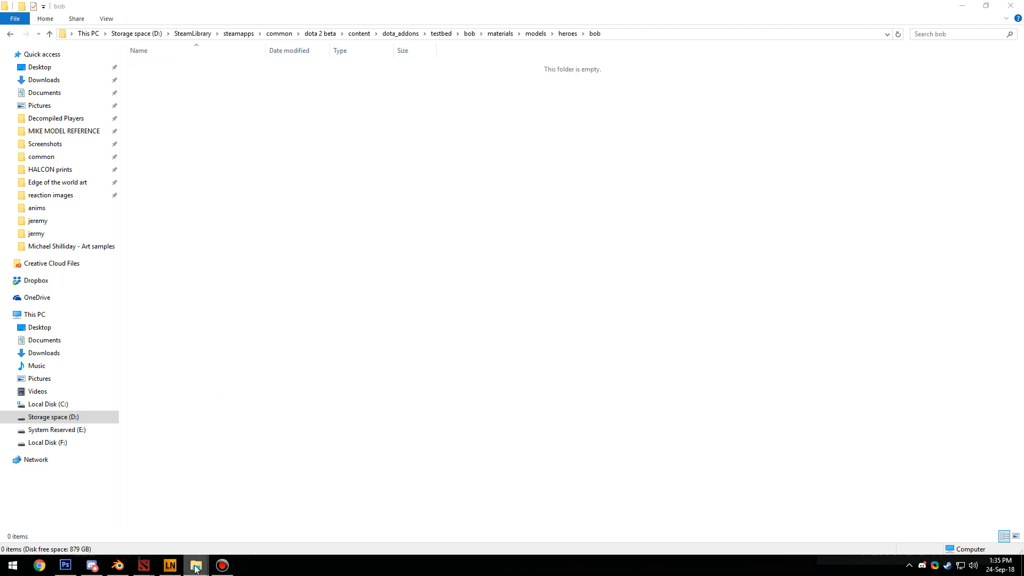
Reopen the recent jeremy_tutorial_color.tga in Photoshop to examine the color texture, and close it again
{"action": "mouse_move", "coordinate": [196, 565]}
{"action": "left_click", "coordinate": [198, 520]}
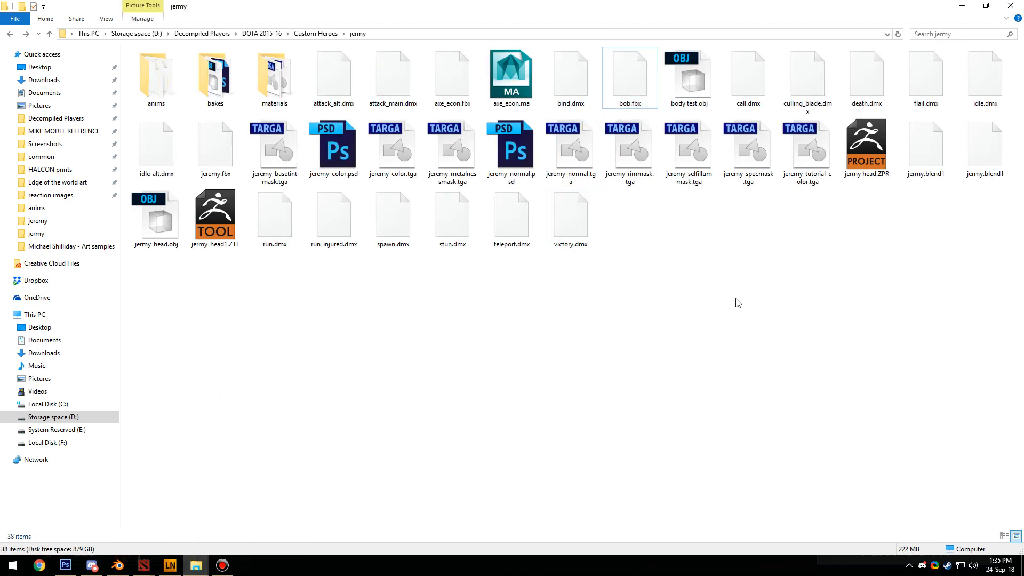
{"action": "left_click", "coordinate": [65, 569]}
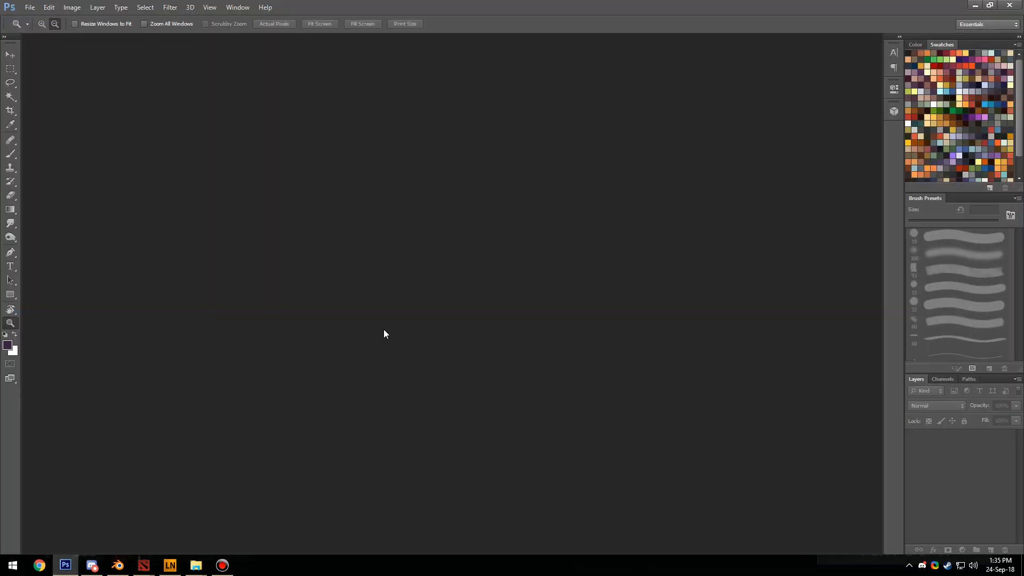
{"action": "left_click", "coordinate": [30, 8]}
{"action": "mouse_move", "coordinate": [67, 76]}
{"action": "left_click", "coordinate": [212, 80]}
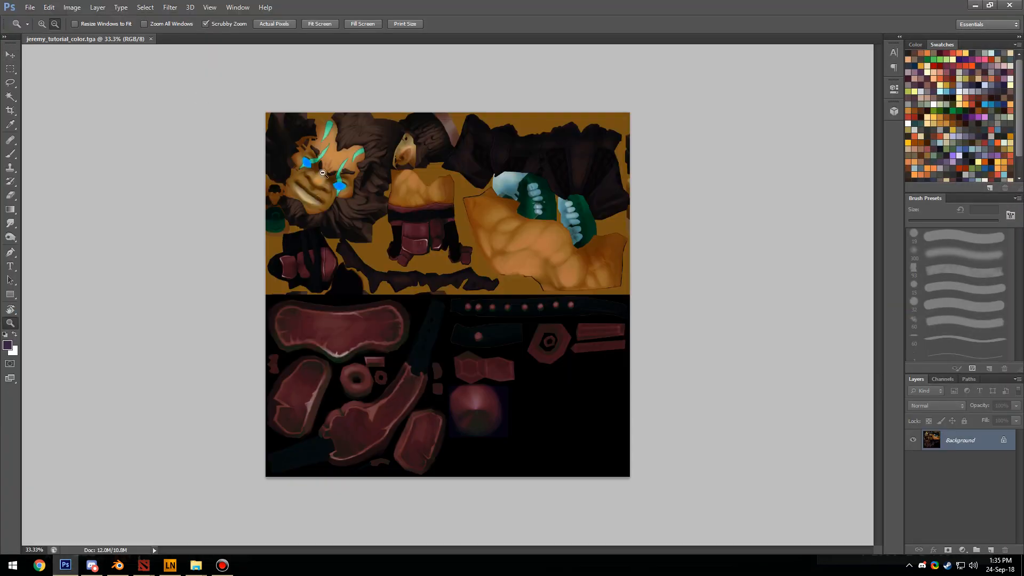
{"action": "left_click", "coordinate": [150, 39]}
Copy the jeremy basetint, metalness, normal, rim, selfillum, spec and tutorial_color TGA textures from jermy into bob/materials/models/heroes/bob
{"action": "mouse_move", "coordinate": [196, 565]}
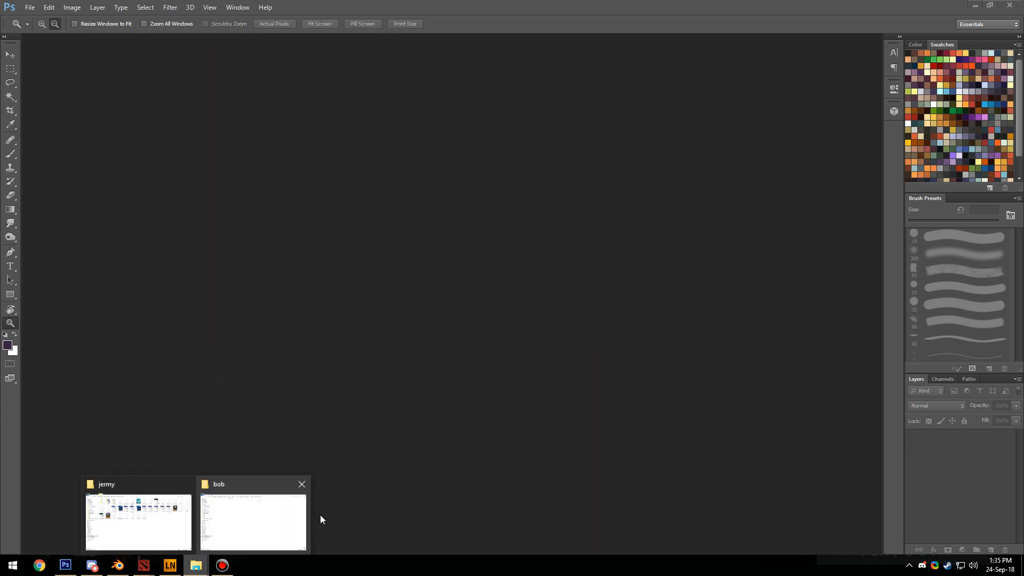
{"action": "left_click", "coordinate": [187, 523]}
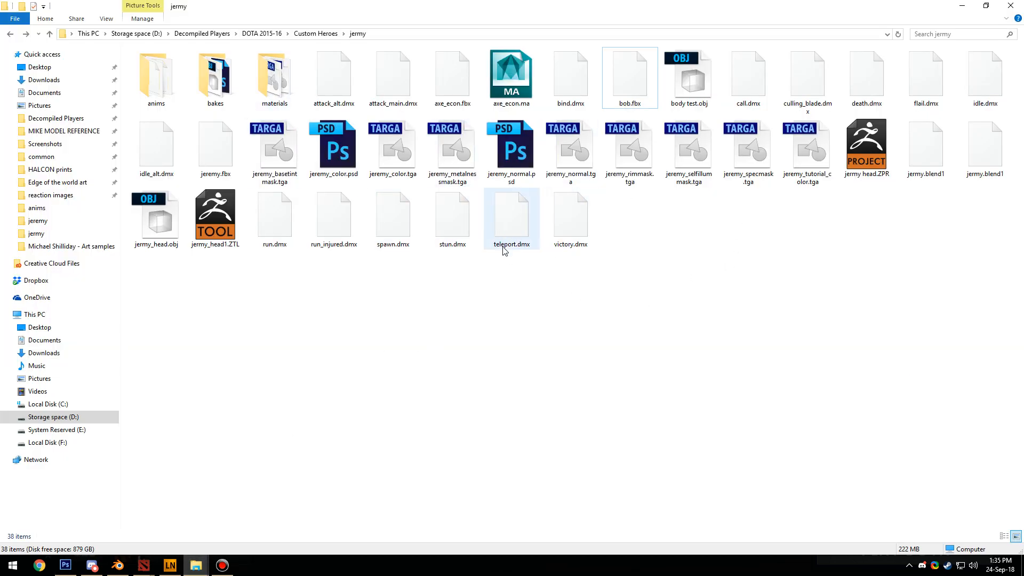
{"action": "left_click", "coordinate": [792, 171]}
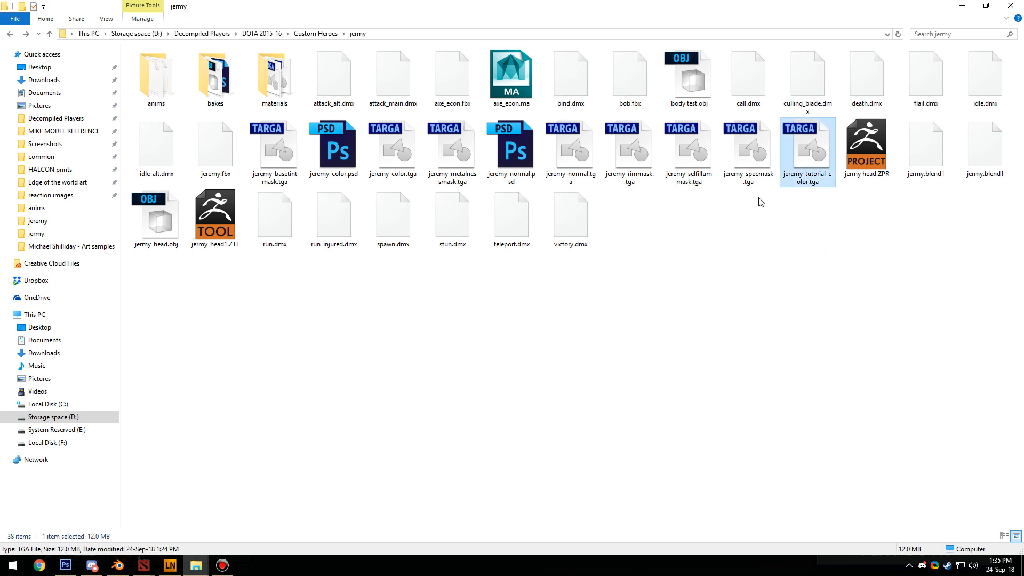
{"action": "left_click", "coordinate": [752, 158], "text": "ctrl"}
{"action": "left_click", "coordinate": [698, 154], "text": "ctrl"}
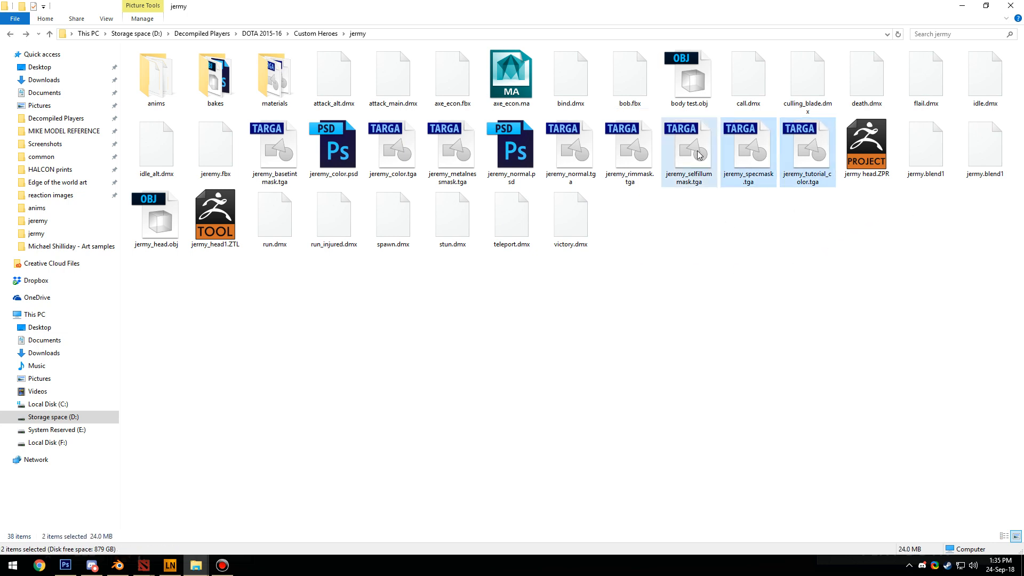
{"action": "left_click", "coordinate": [630, 150], "text": "ctrl"}
{"action": "left_click", "coordinate": [573, 152], "text": "ctrl"}
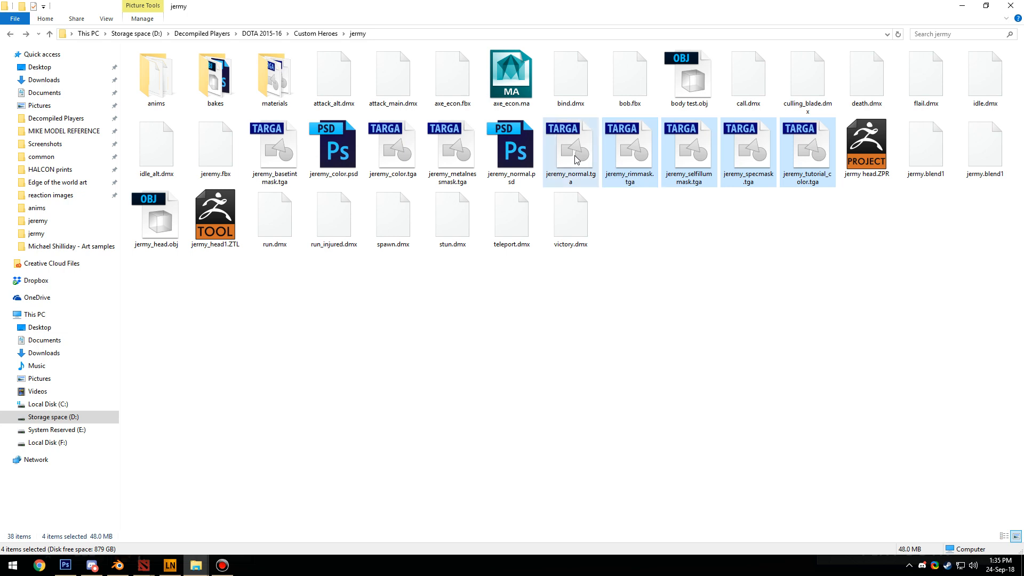
{"action": "left_click", "coordinate": [452, 154], "text": "ctrl"}
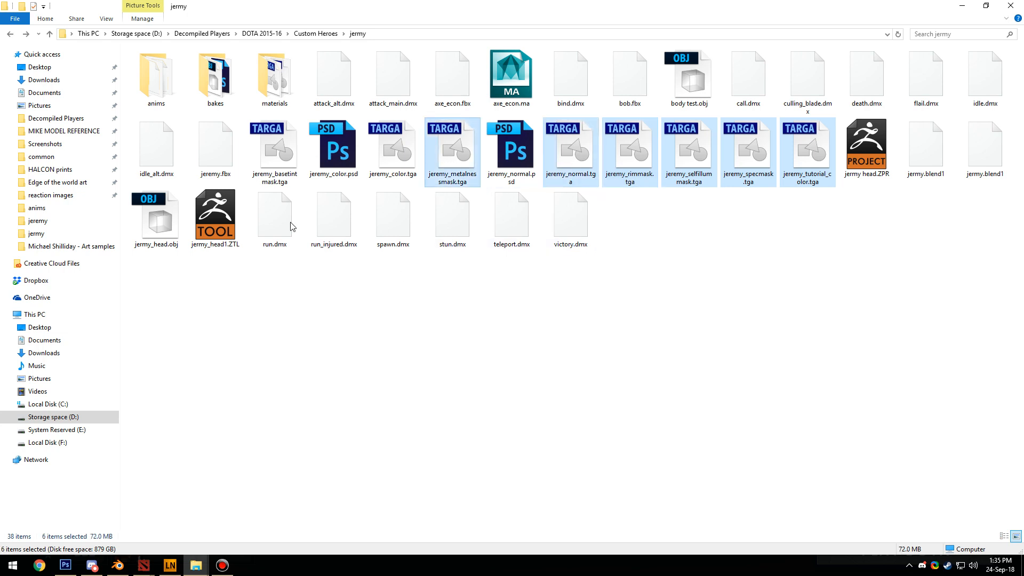
{"action": "left_click", "coordinate": [275, 152], "text": "ctrl"}
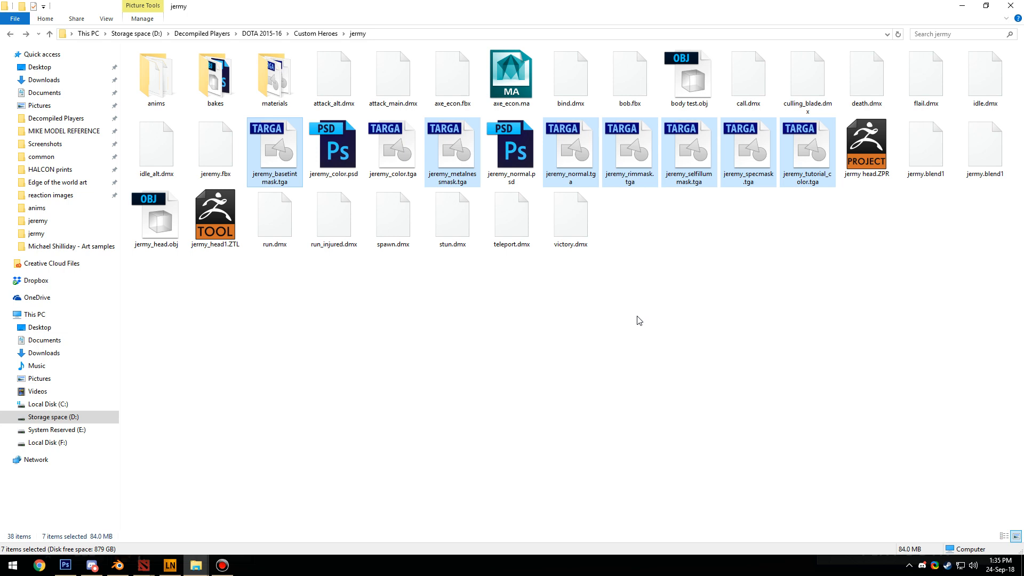
{"action": "left_click", "coordinate": [196, 565]}
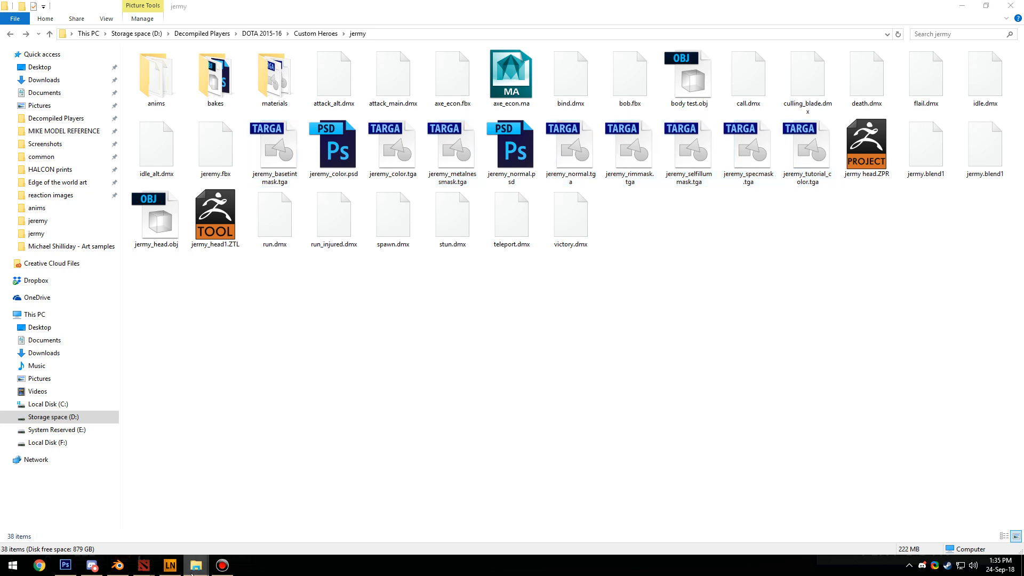
{"action": "left_click", "coordinate": [266, 514]}
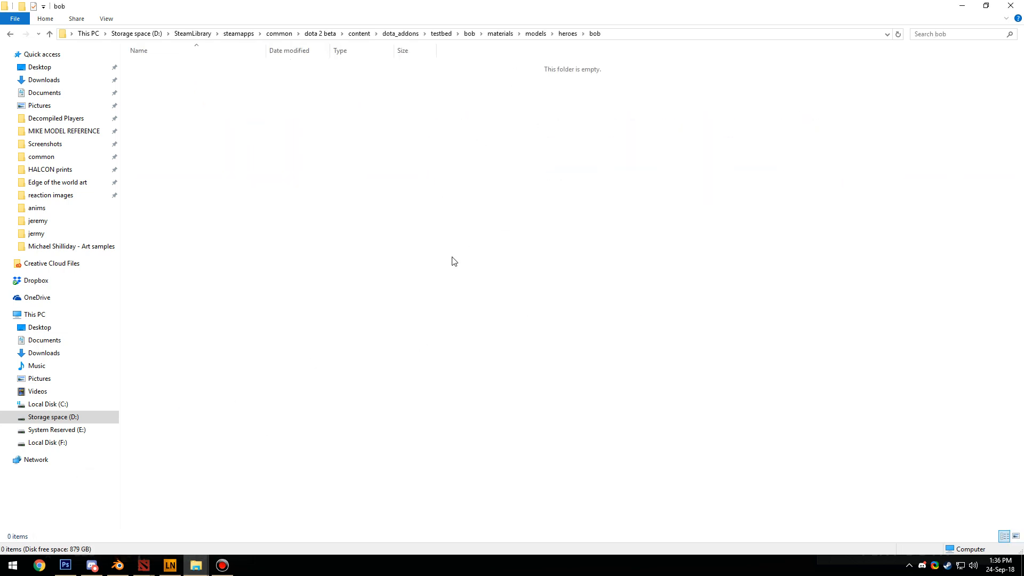
{"action": "key", "text": "ctrl+v"}
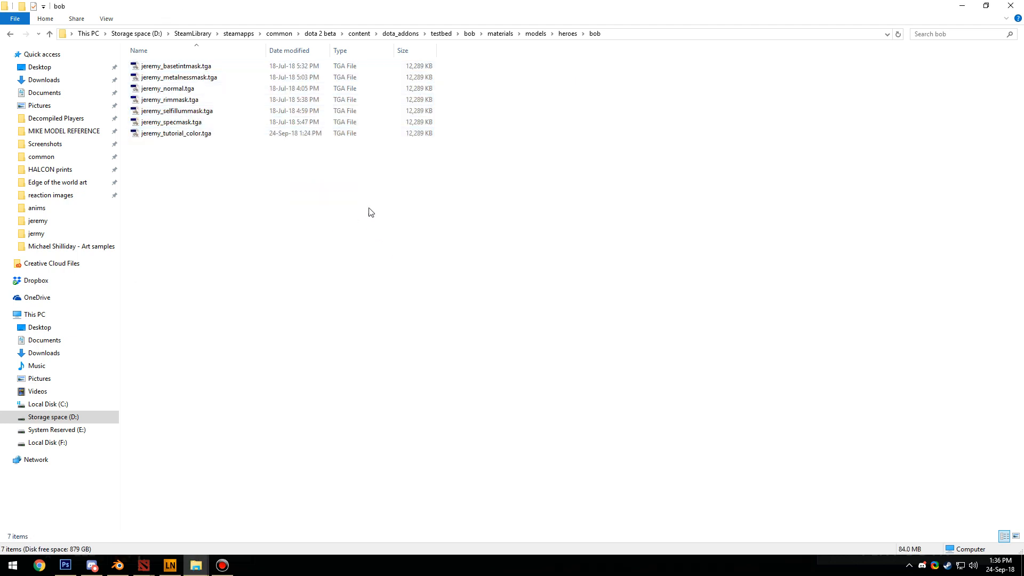
Switch to the Asset Browser of the Dota 2 Workshop Tools
{"action": "left_click", "coordinate": [222, 565]}
{"action": "left_click", "coordinate": [222, 564]}
{"action": "left_click", "coordinate": [144, 565]}
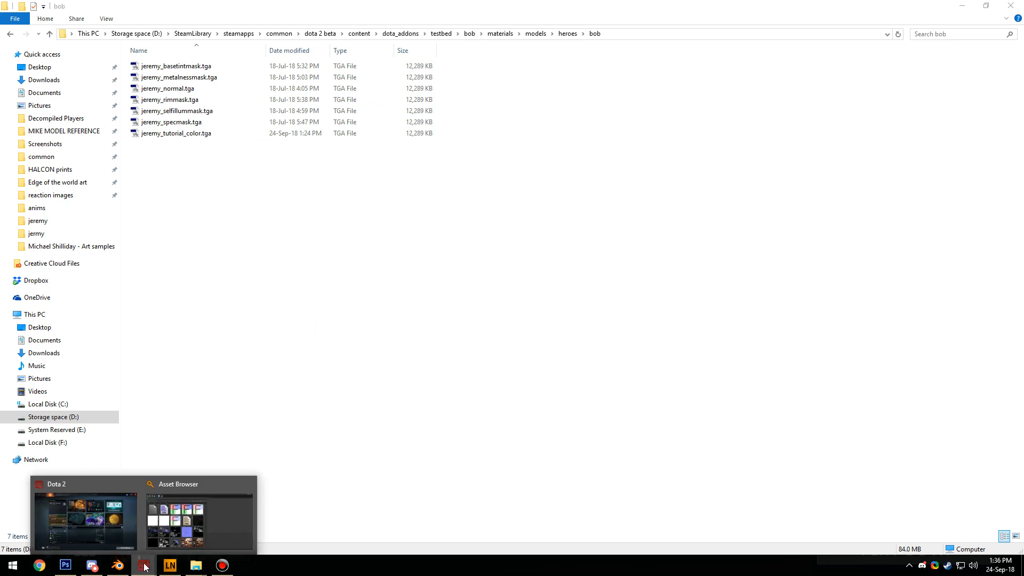
{"action": "left_click", "coordinate": [86, 517]}
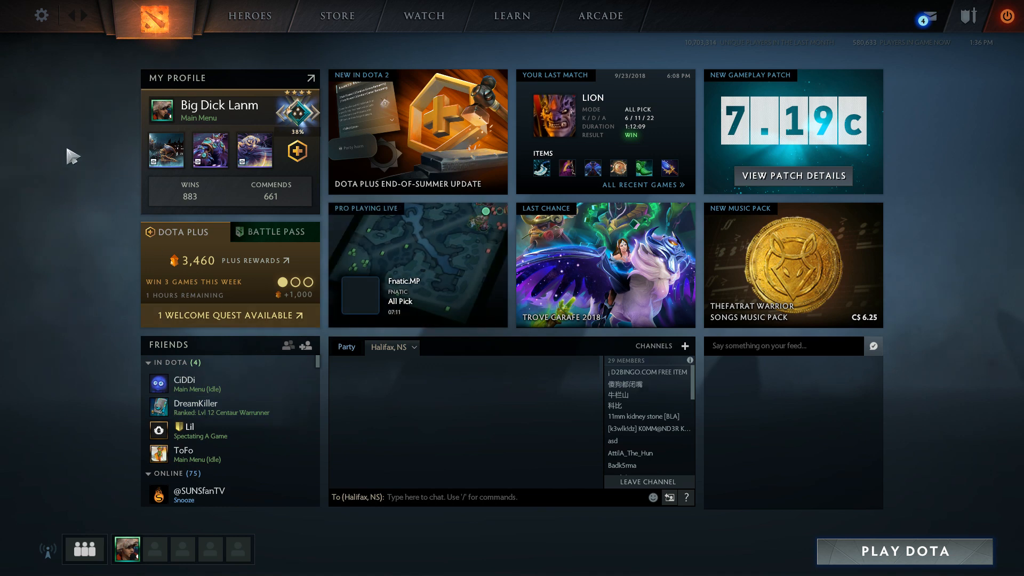
{"action": "key", "text": "alt+Tab"}
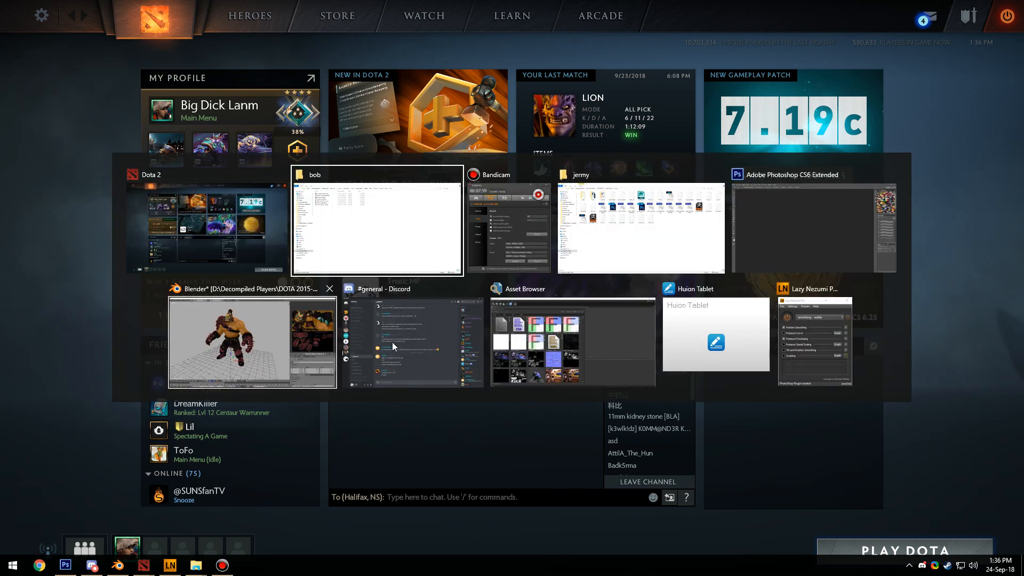
{"action": "left_click", "coordinate": [617, 348]}
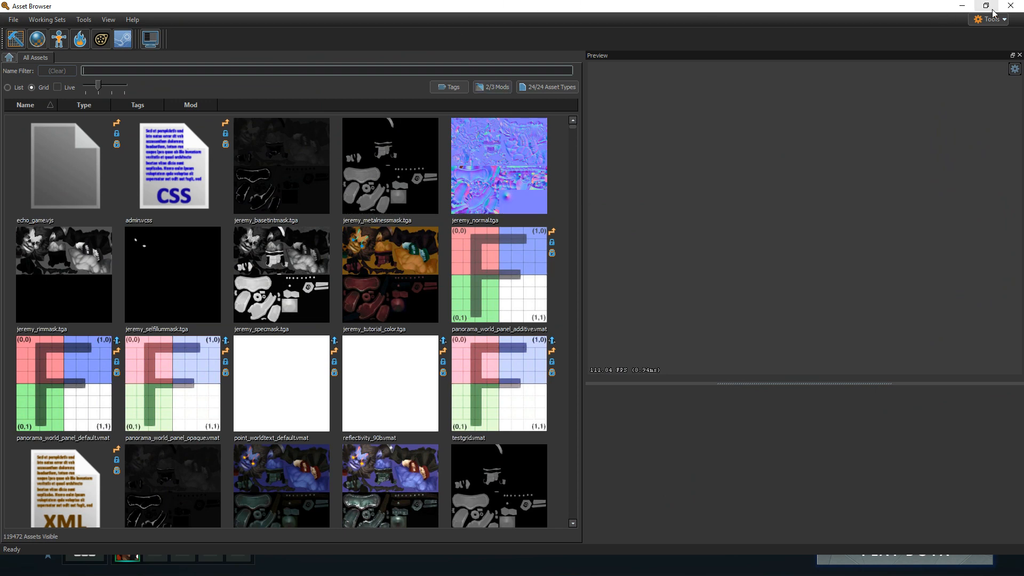
{"action": "left_click", "coordinate": [986, 8]}
{"action": "left_click_drag", "start_coordinate": [614, 13], "coordinate": [610, 48]}
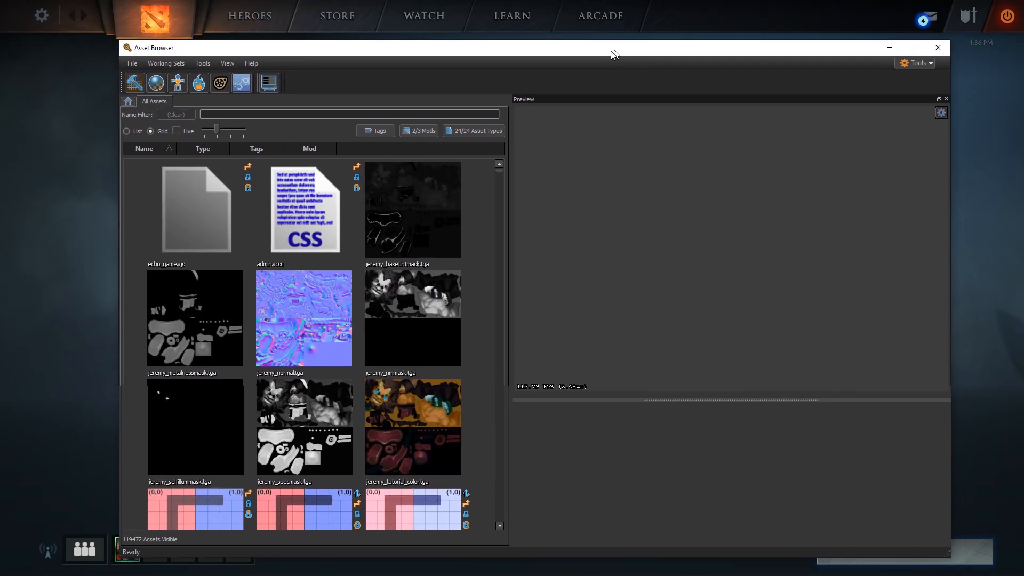
{"action": "left_click", "coordinate": [913, 45]}
{"action": "left_click", "coordinate": [76, 20]}
{"action": "left_click", "coordinate": [284, 70]}
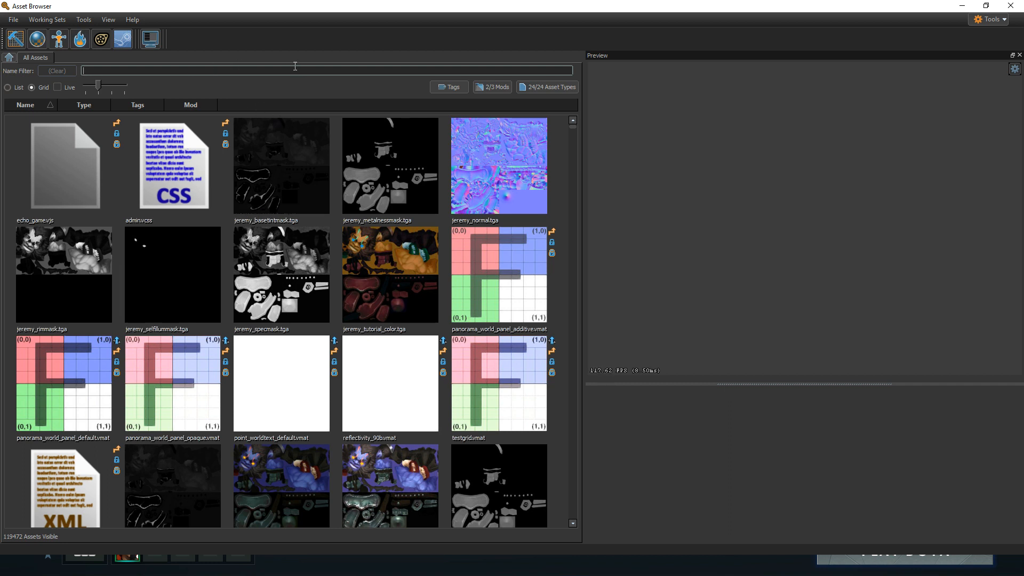
In the Model Editor, create a new VMDL from the bob.fbx mesh in bob/models/heroes/bob, accepting the proposed bob.vmdl path
{"action": "left_click", "coordinate": [62, 46]}
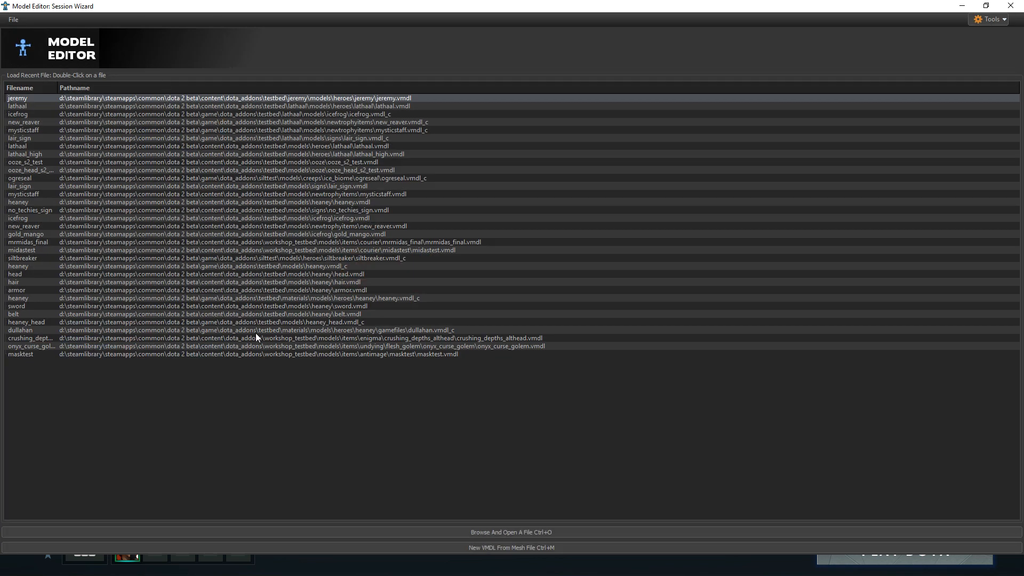
{"action": "left_click", "coordinate": [537, 549]}
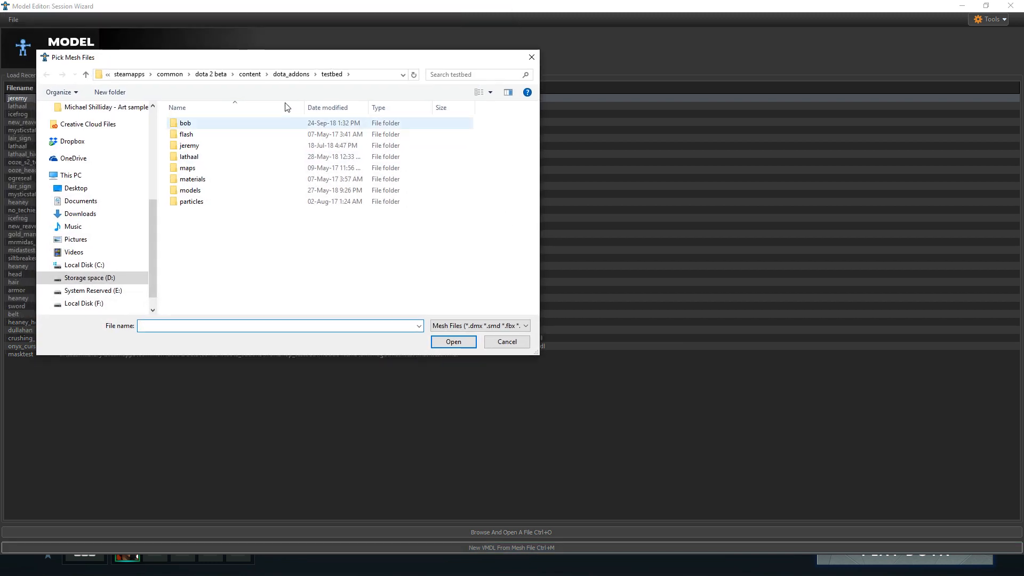
{"action": "double_click", "coordinate": [191, 124]}
{"action": "double_click", "coordinate": [191, 127]}
{"action": "double_click", "coordinate": [190, 128]}
{"action": "double_click", "coordinate": [192, 128]}
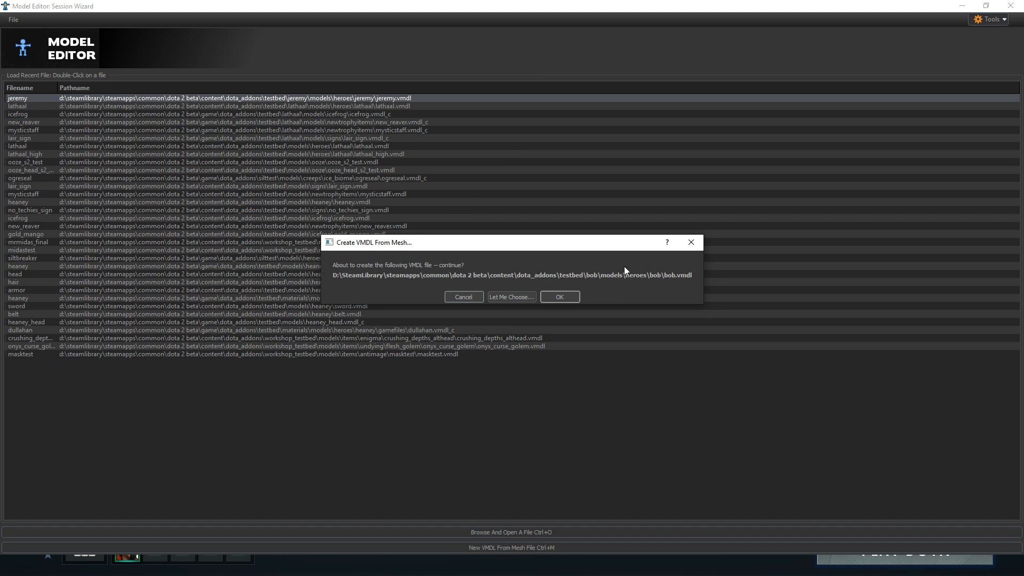
{"action": "left_click", "coordinate": [560, 298]}
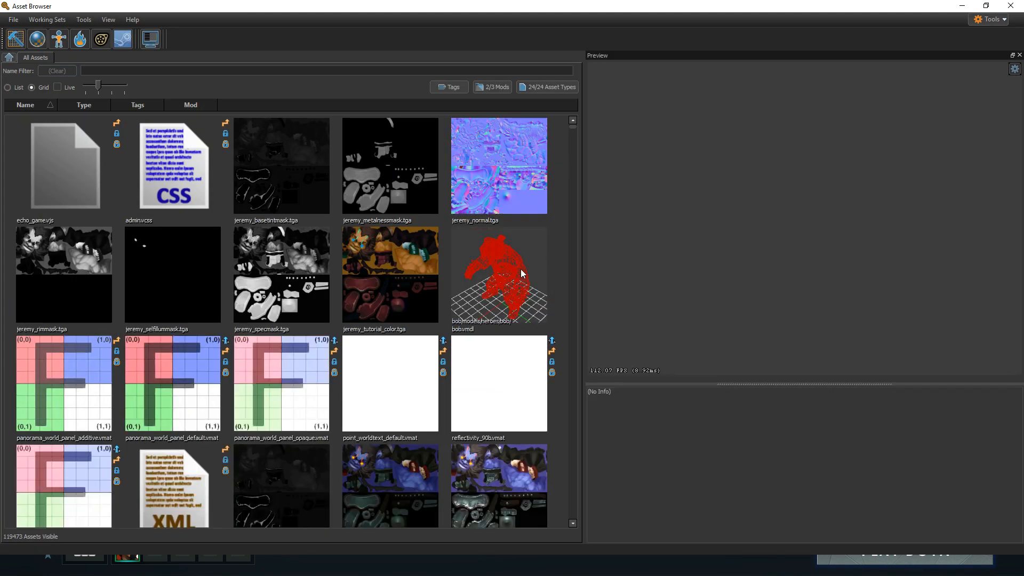
Inspect the bob.vmdl model in the Asset Browser's preview
{"action": "left_click", "coordinate": [501, 248]}
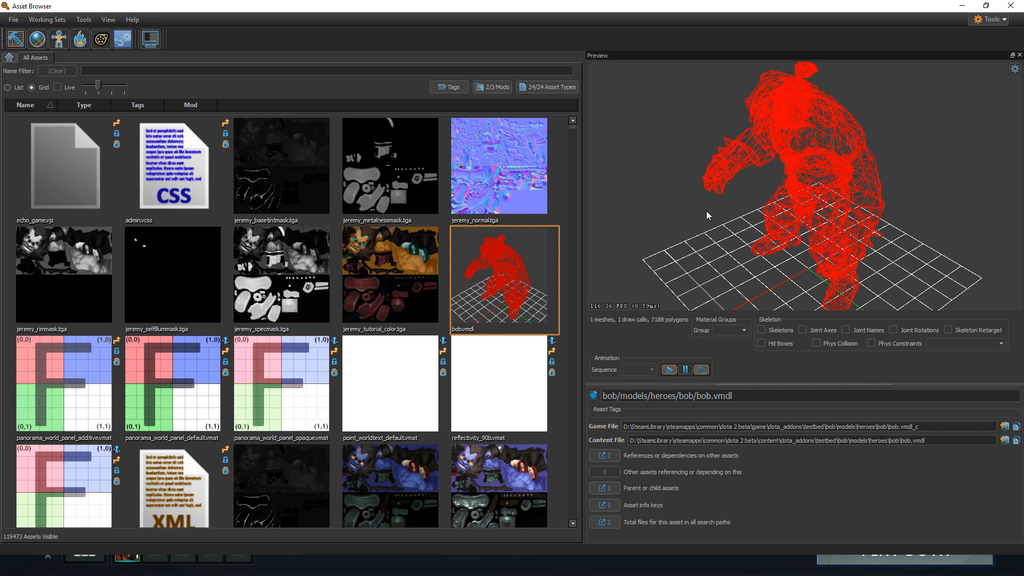
{"action": "left_click_drag", "start_coordinate": [805, 186], "coordinate": [773, 182]}
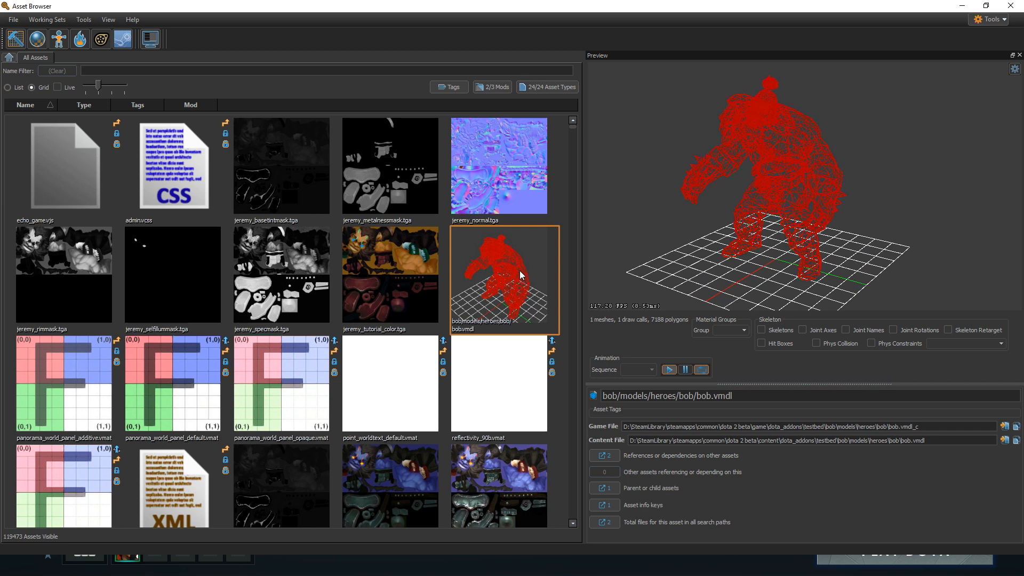
{"action": "left_click", "coordinate": [558, 215]}
{"action": "left_click", "coordinate": [525, 258]}
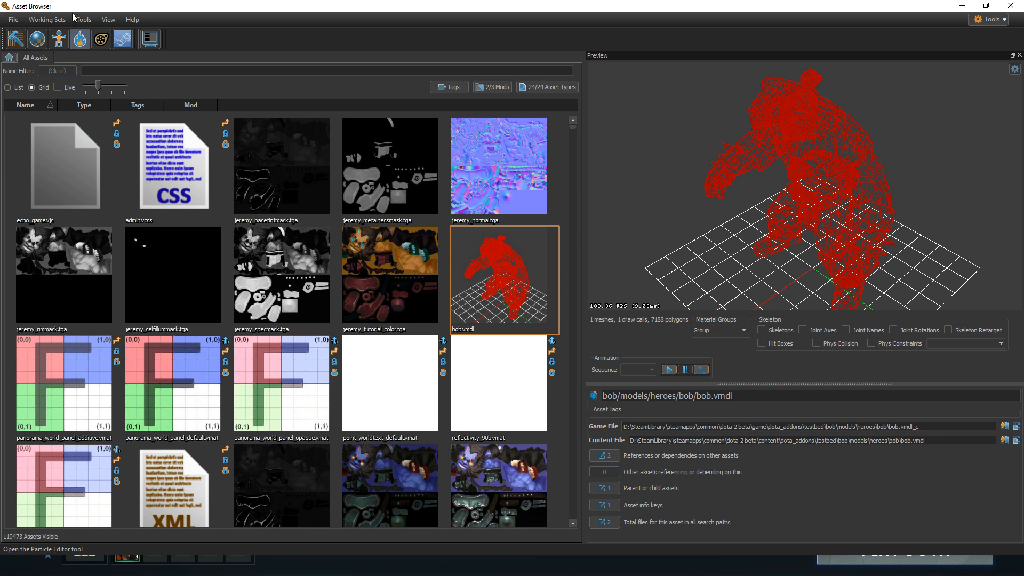
Create a new untitled material in the Material Editor
{"action": "left_click", "coordinate": [39, 42]}
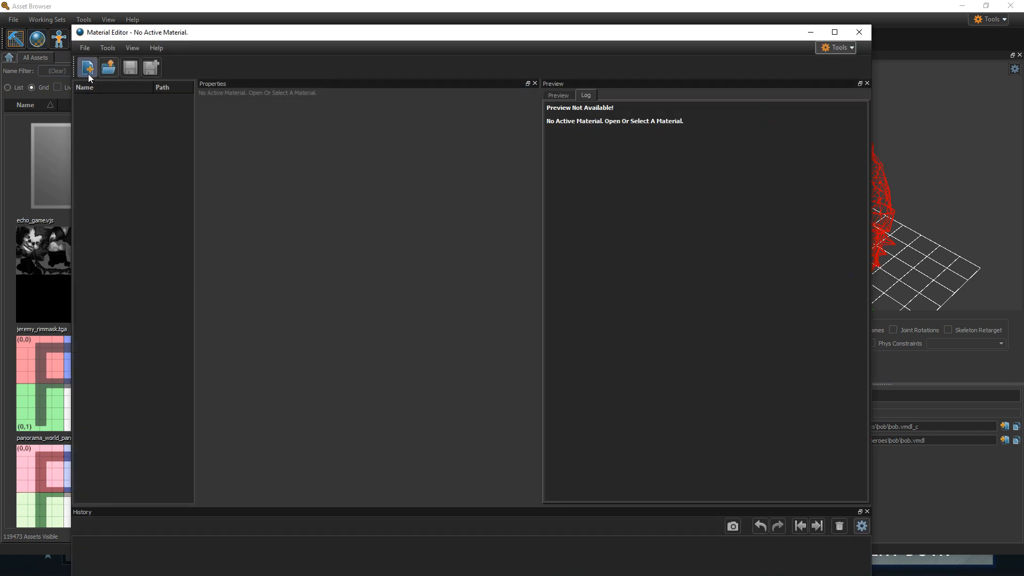
{"action": "left_click", "coordinate": [88, 72]}
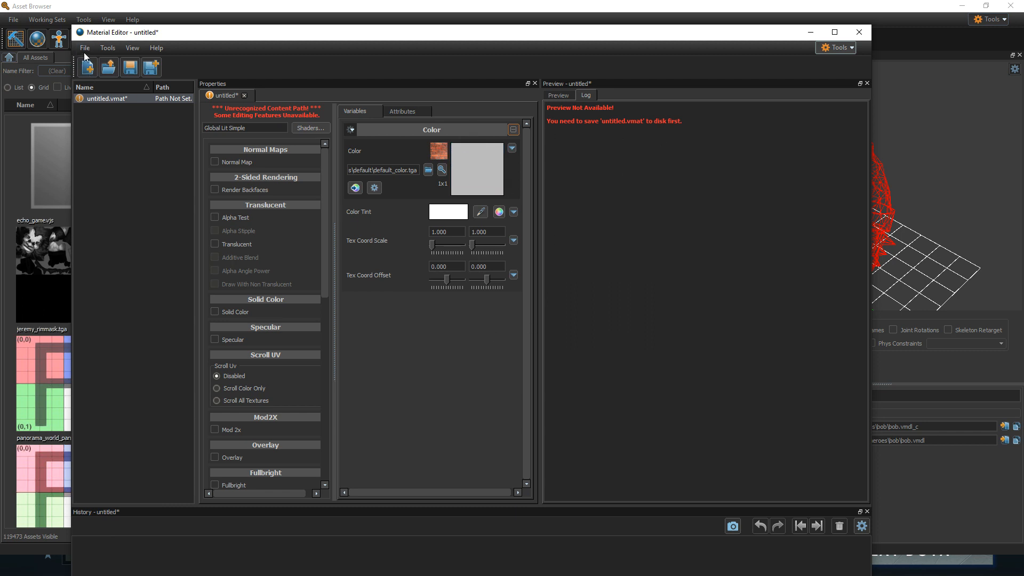
Start saving the untitled material under a new name and go up to the testbed add-on's content folder
{"action": "left_click", "coordinate": [84, 50]}
{"action": "left_click", "coordinate": [112, 106]}
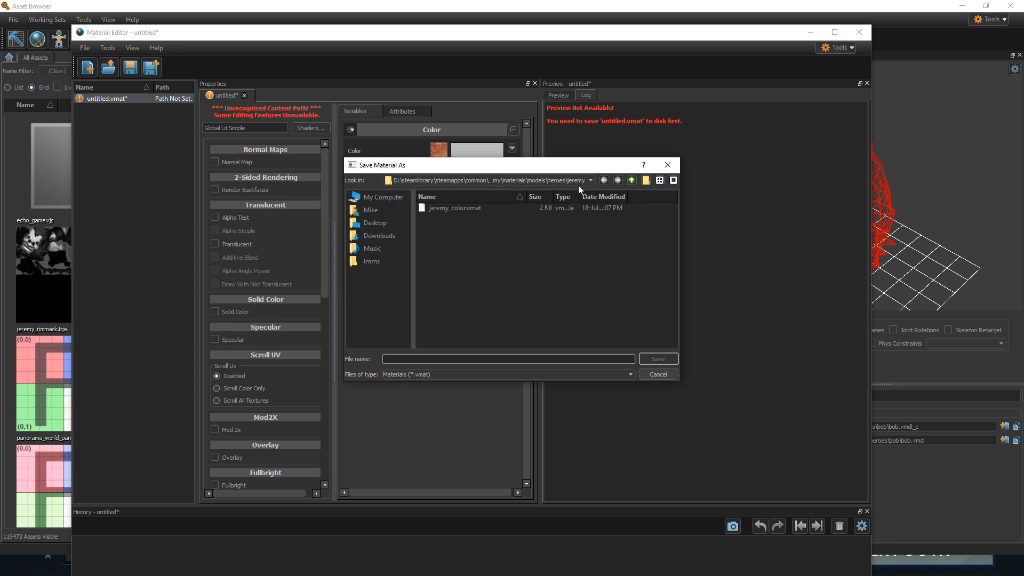
{"action": "left_click", "coordinate": [631, 181]}
{"action": "left_click", "coordinate": [632, 180]}
{"action": "left_click", "coordinate": [632, 180]}
{"action": "left_click", "coordinate": [632, 181]}
{"action": "left_click", "coordinate": [632, 181]}
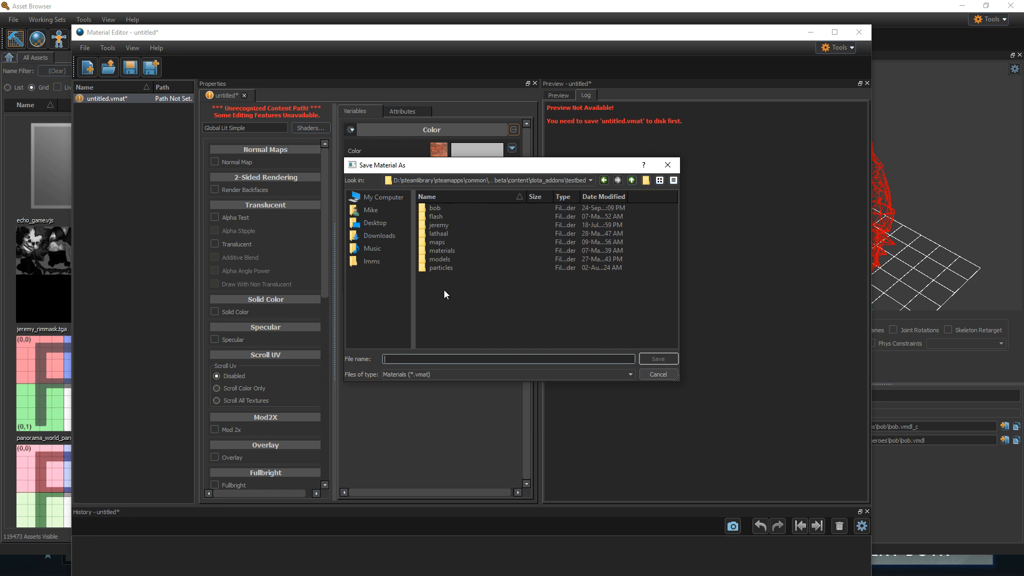
Save the material as bob_color in the testbed folder bob/materials/models/heroes/bob
{"action": "double_click", "coordinate": [435, 209]}
{"action": "double_click", "coordinate": [441, 207]}
{"action": "double_click", "coordinate": [439, 207]}
{"action": "double_click", "coordinate": [440, 208]}
{"action": "double_click", "coordinate": [440, 208]}
{"action": "left_click", "coordinate": [449, 356]}
{"action": "type", "text": "bob_color"}
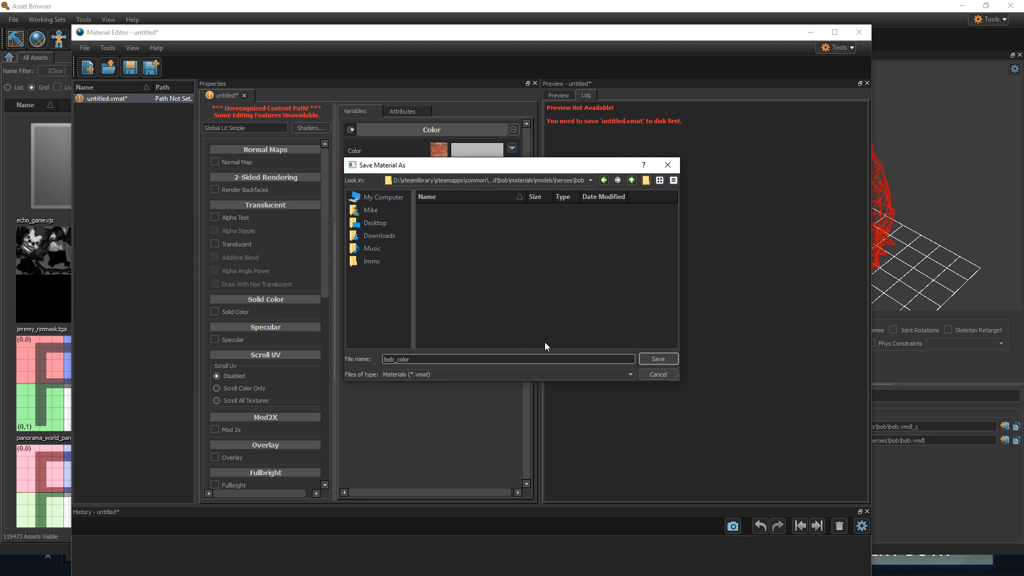
{"action": "left_click", "coordinate": [660, 358]}
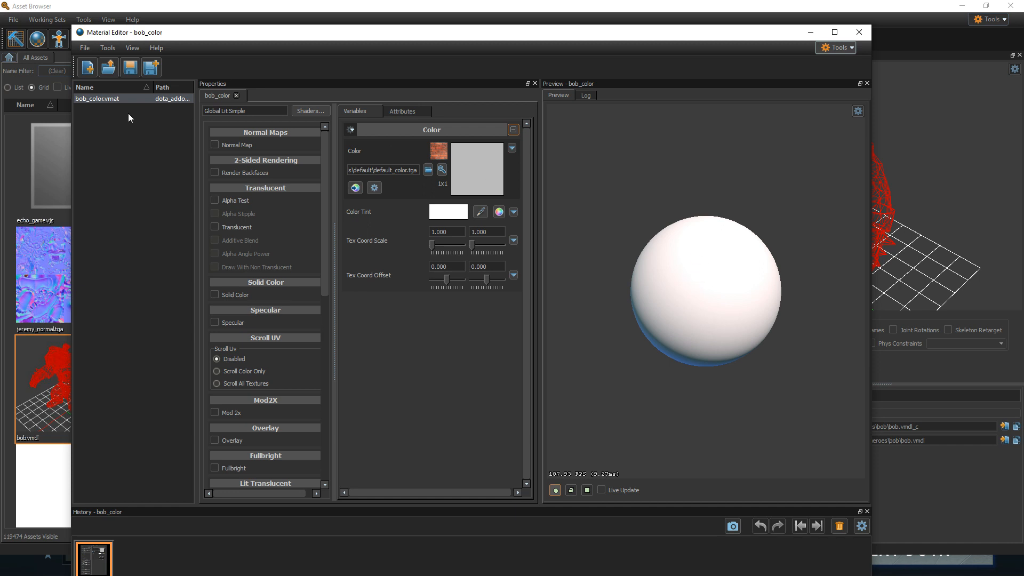
Review the bob_color material's attributes and the feature options of its Global Lit Simple shader
{"action": "left_click_drag", "start_coordinate": [315, 39], "coordinate": [343, 26]}
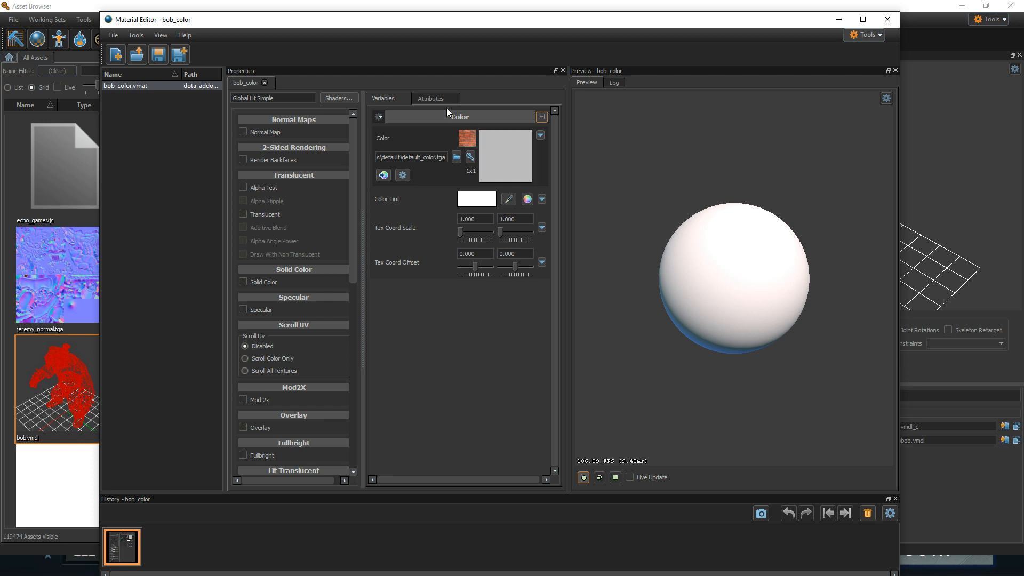
{"action": "left_click", "coordinate": [422, 98]}
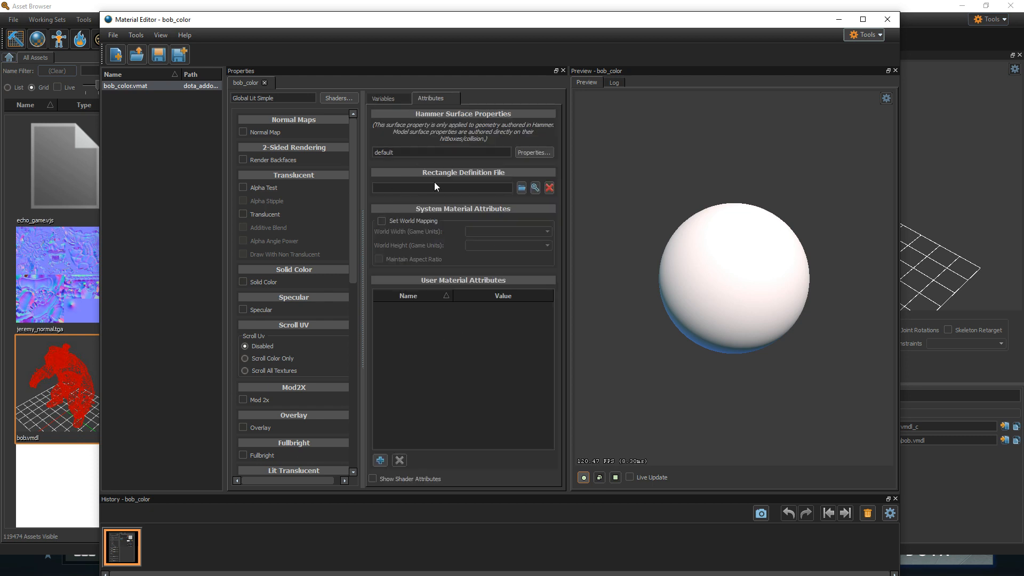
{"action": "left_click", "coordinate": [385, 99]}
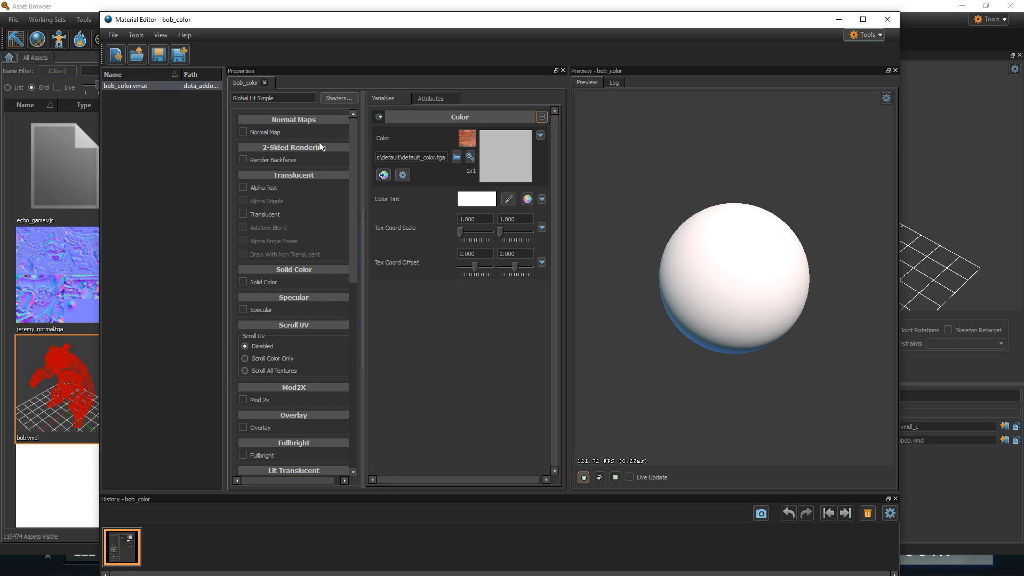
{"action": "left_click_drag", "start_coordinate": [351, 150], "coordinate": [360, 114]}
{"action": "scroll", "coordinate": [296, 351], "scroll_direction": "down", "scroll_amount": 2}
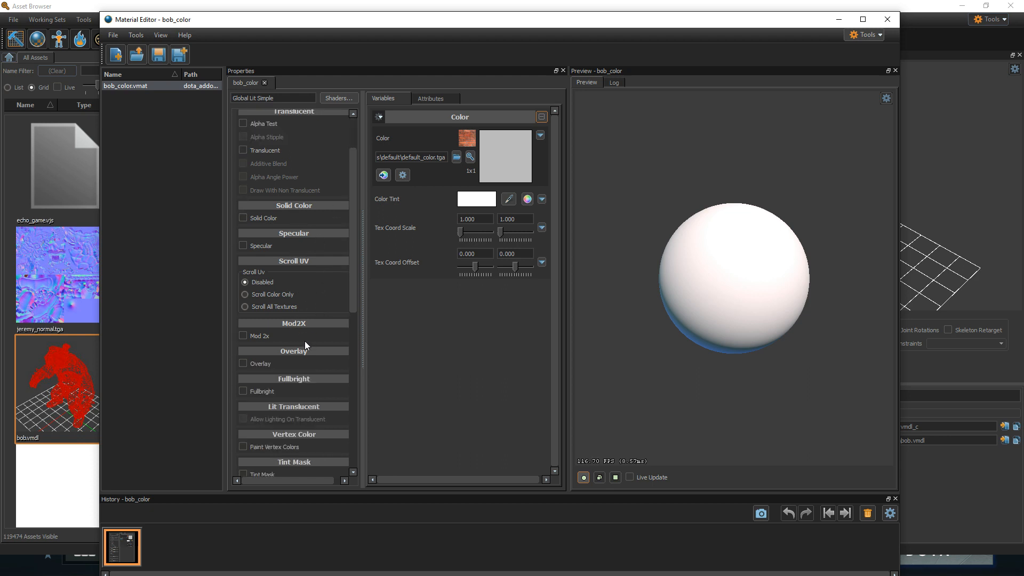
{"action": "scroll", "coordinate": [325, 381], "scroll_direction": "down", "scroll_amount": 1}
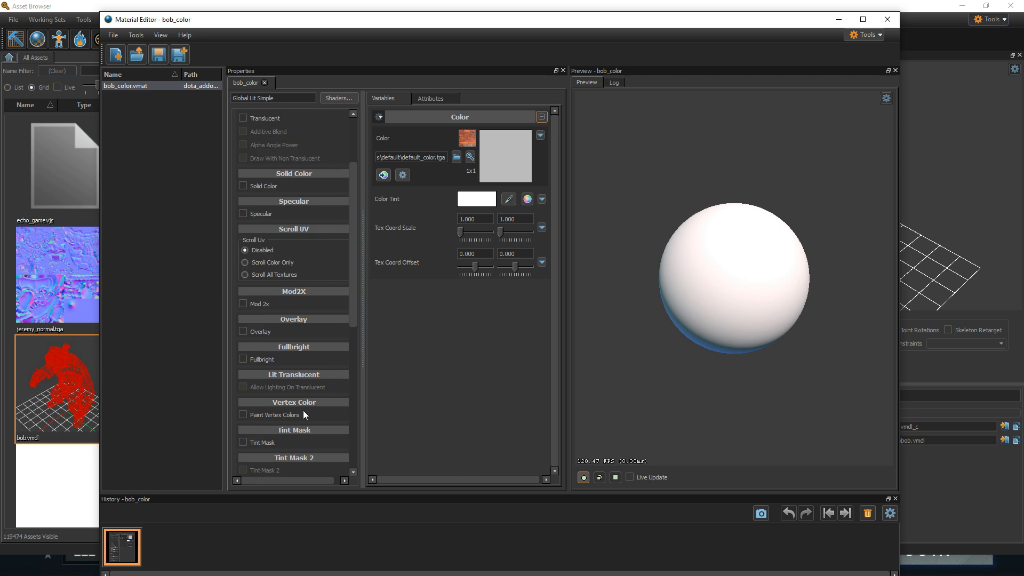
{"action": "scroll", "coordinate": [306, 347], "scroll_direction": "up", "scroll_amount": 3}
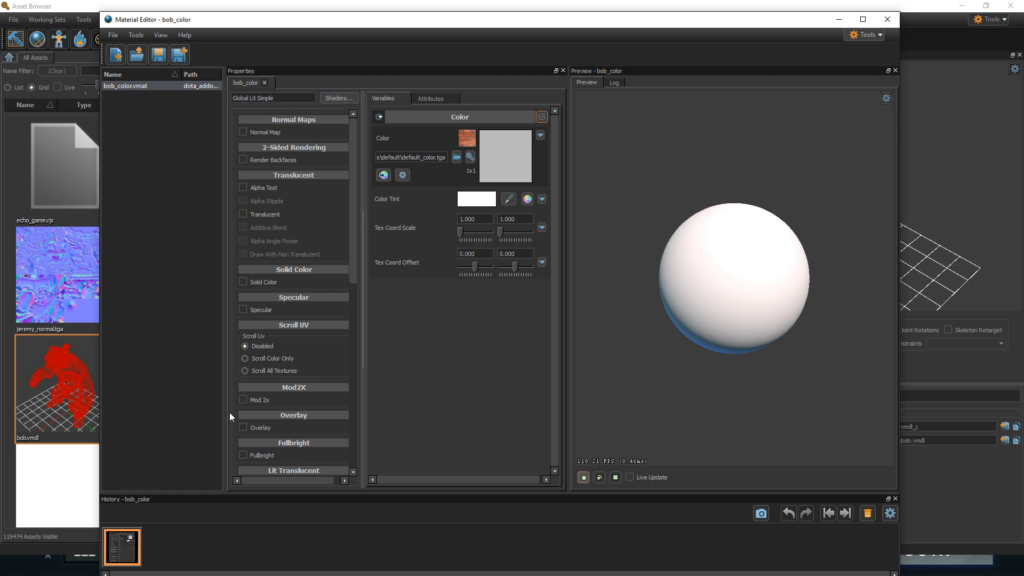
Change the bob_color material's shader to Hero
{"action": "left_click", "coordinate": [325, 98]}
{"action": "left_click_drag", "start_coordinate": [408, 174], "coordinate": [505, 113]}
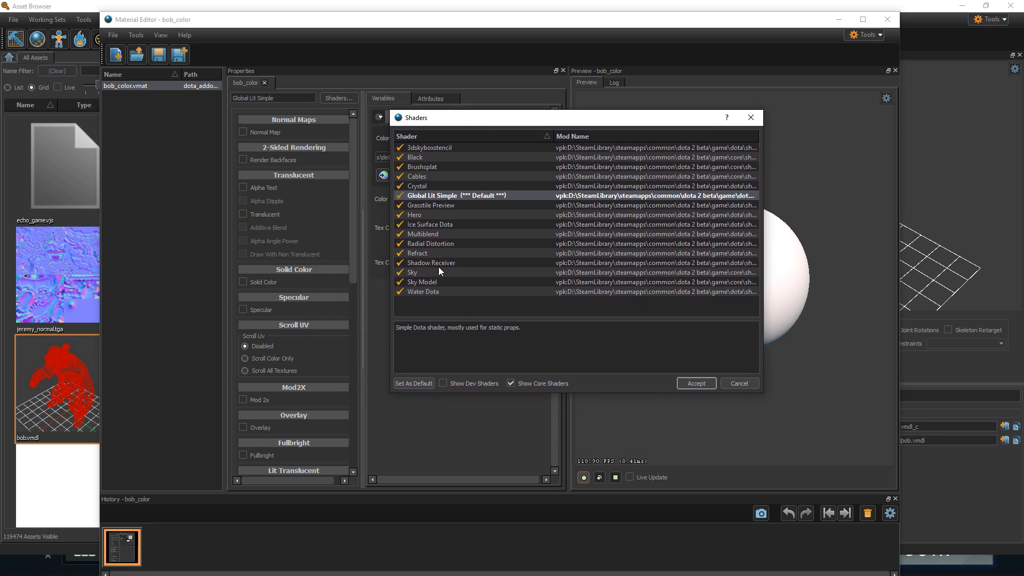
{"action": "left_click", "coordinate": [414, 216]}
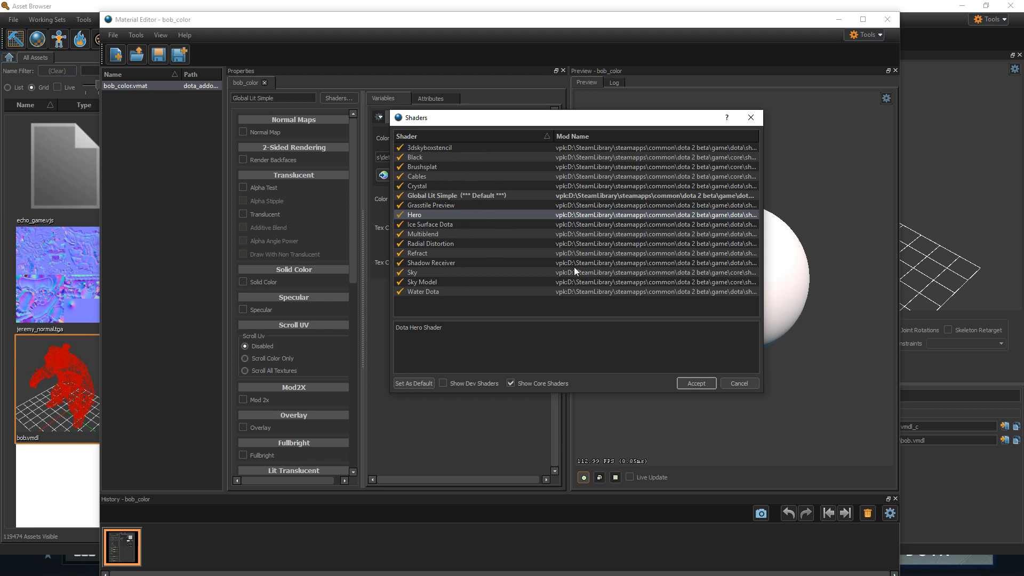
{"action": "double_click", "coordinate": [414, 215]}
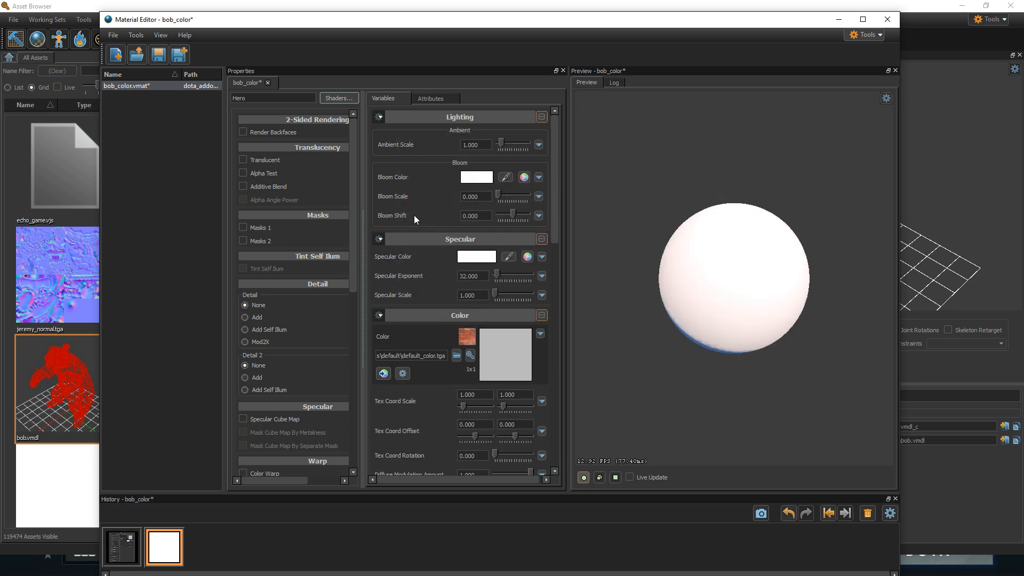
Assign jeremy_tutorial_color.tga as the material's Color texture, checking the choice against the files in the bob materials folder
{"action": "mouse_move", "coordinate": [558, 149]}
{"action": "left_mouse_down"}
{"action": "mouse_move", "coordinate": [563, 369]}
{"action": "mouse_move", "coordinate": [567, 136]}
{"action": "left_mouse_up"}
{"action": "left_click_drag", "start_coordinate": [555, 230], "coordinate": [554, 260]}
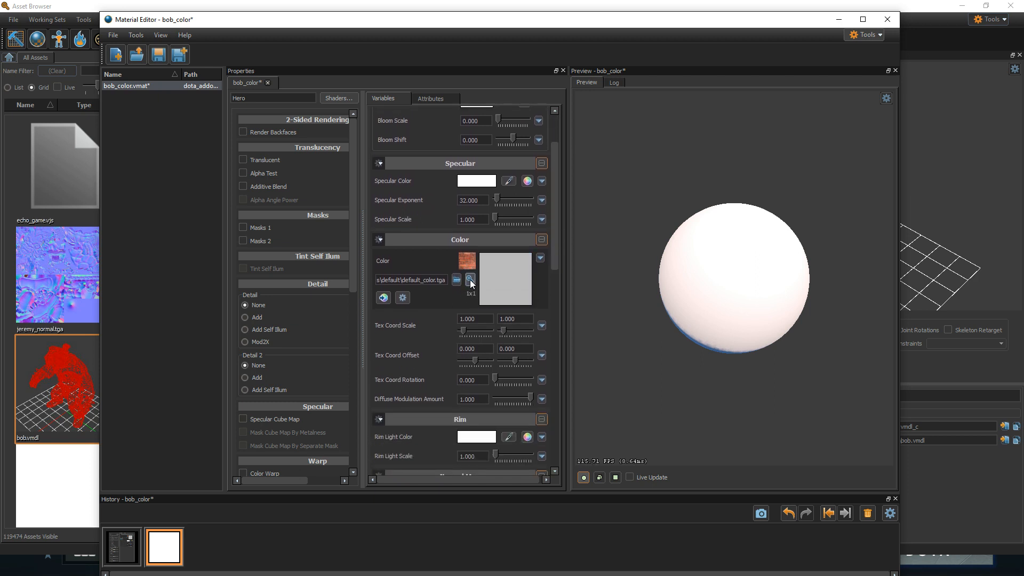
{"action": "left_click", "coordinate": [470, 281]}
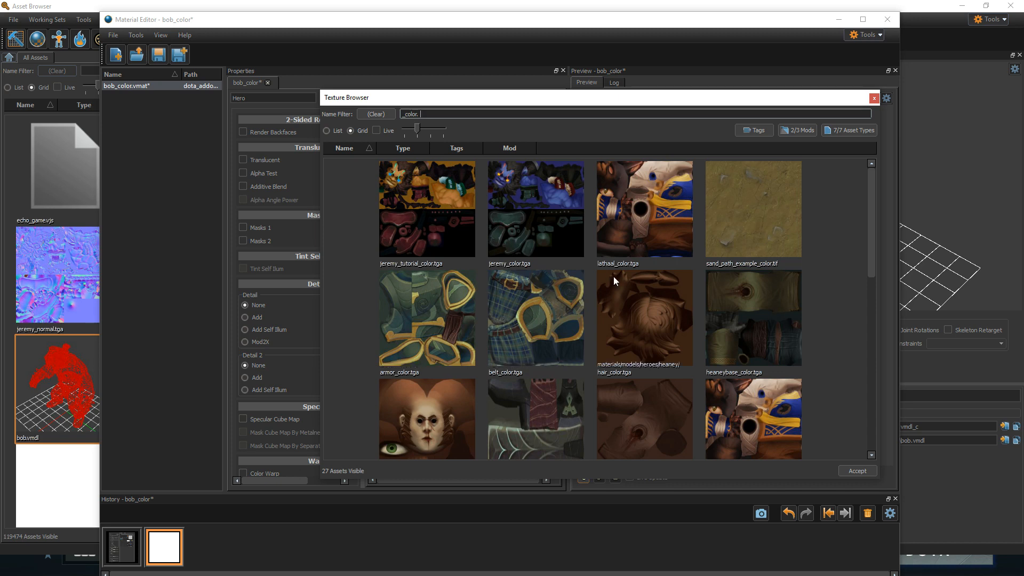
{"action": "left_click_drag", "start_coordinate": [872, 229], "coordinate": [853, 267]}
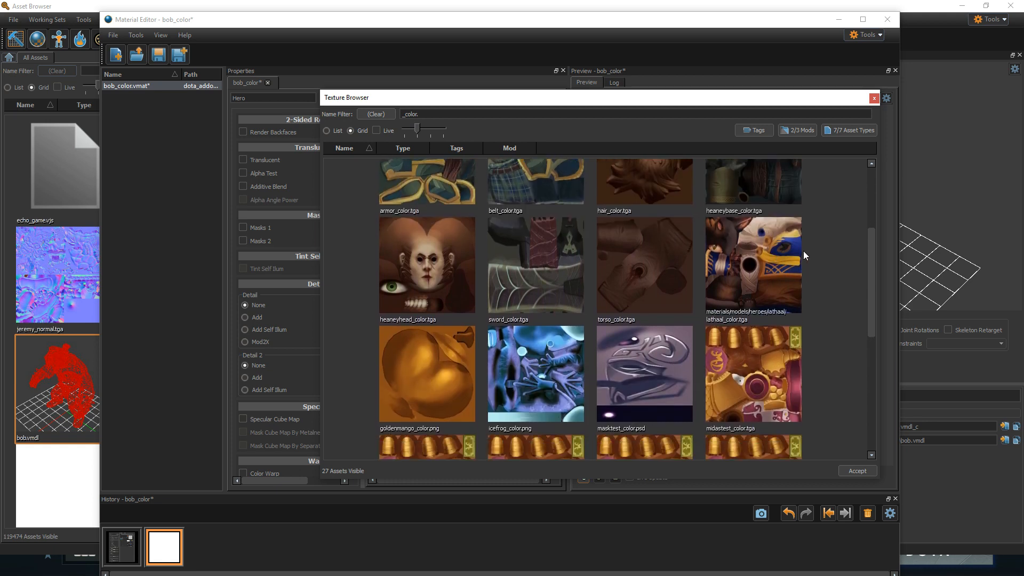
{"action": "scroll", "coordinate": [872, 306], "scroll_direction": "down", "scroll_amount": 3}
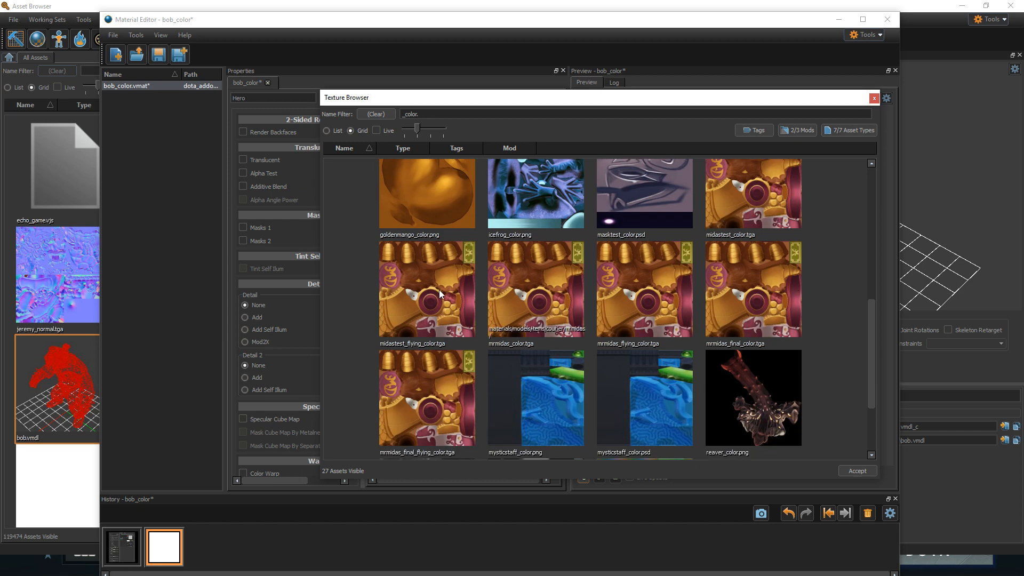
{"action": "left_click_drag", "start_coordinate": [869, 327], "coordinate": [864, 175]}
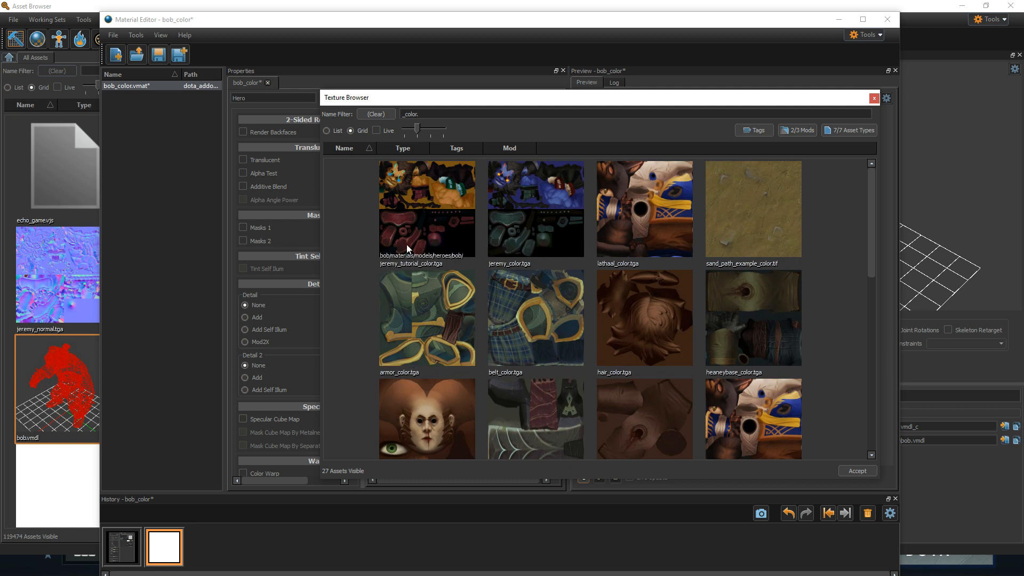
{"action": "key", "text": "alt+Tab"}
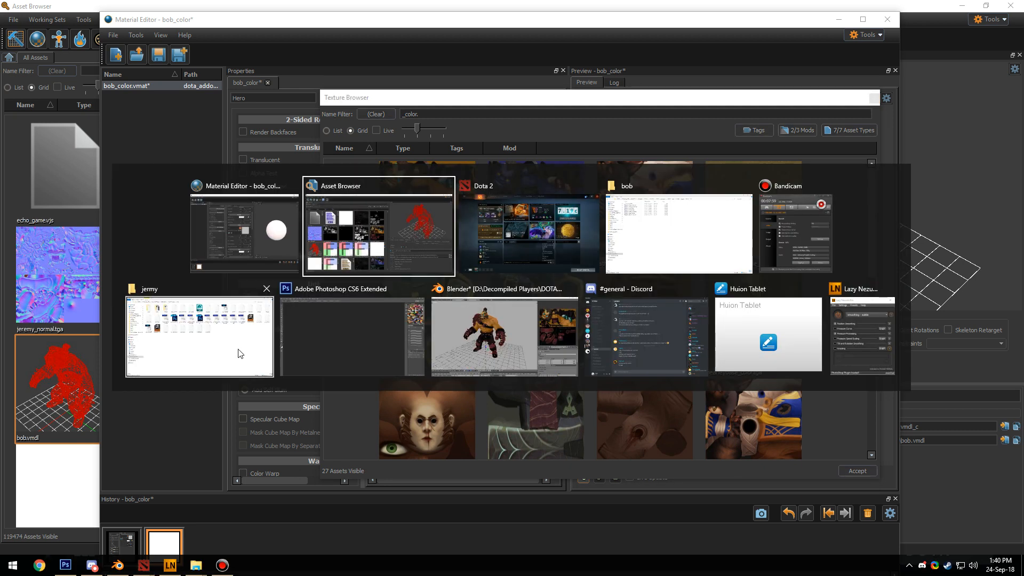
{"action": "left_click", "coordinate": [680, 246]}
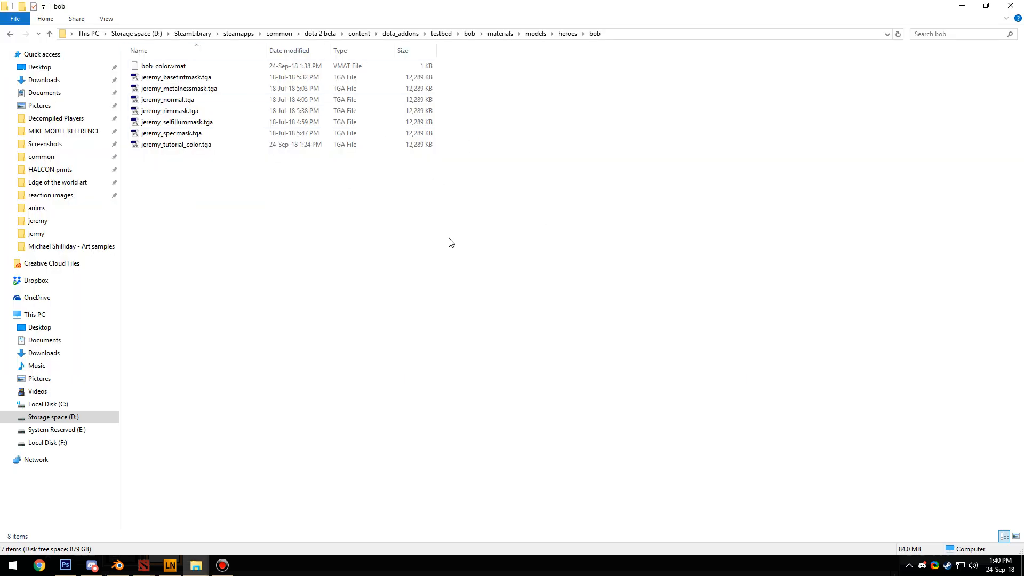
{"action": "key", "text": "alt+Tab"}
{"action": "double_click", "coordinate": [436, 203]}
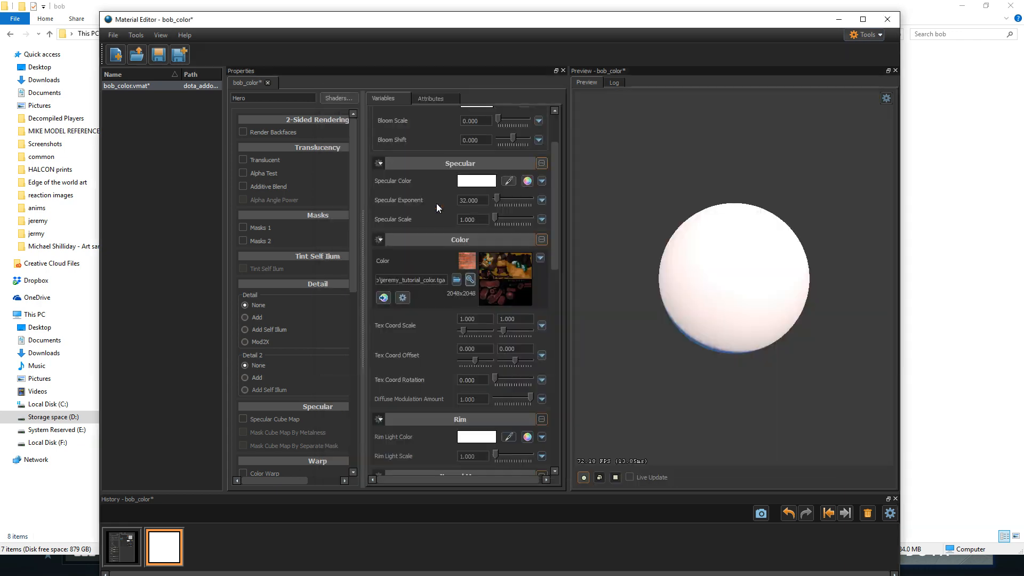
Examine the color texture on the preview sphere from several angles and distances
{"action": "mouse_move", "coordinate": [737, 285]}
{"action": "left_mouse_down"}
{"action": "mouse_move", "coordinate": [747, 261]}
{"action": "mouse_move", "coordinate": [730, 272]}
{"action": "left_mouse_up"}
{"action": "mouse_move", "coordinate": [737, 284]}
{"action": "right_mouse_down"}
{"action": "mouse_move", "coordinate": [737, 240]}
{"action": "mouse_move", "coordinate": [737, 272]}
{"action": "right_mouse_up"}
{"action": "left_click_drag", "start_coordinate": [737, 272], "coordinate": [749, 299]}
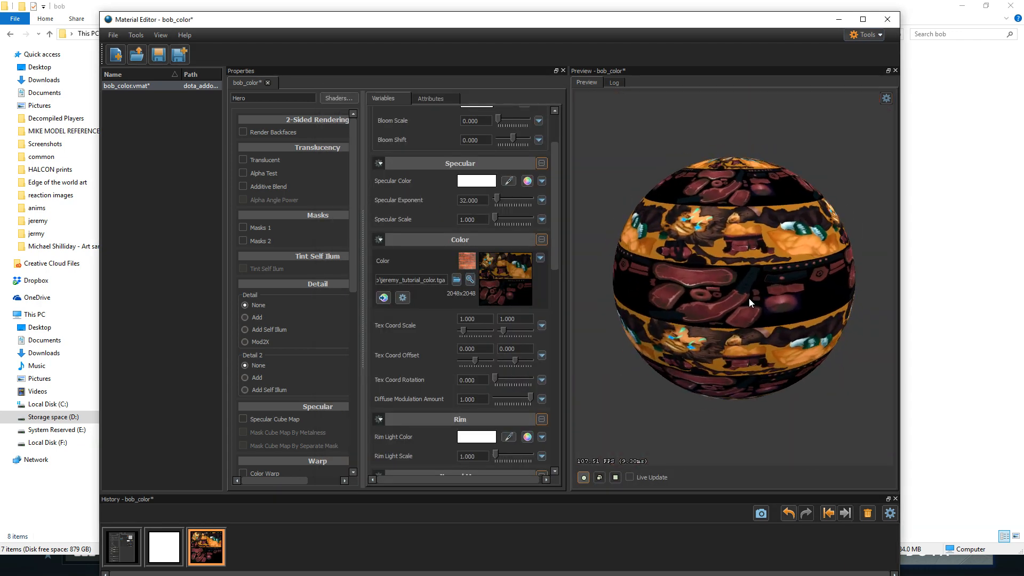
{"action": "key", "text": "alt+Tab"}
{"action": "key", "text": "alt+Tab"}
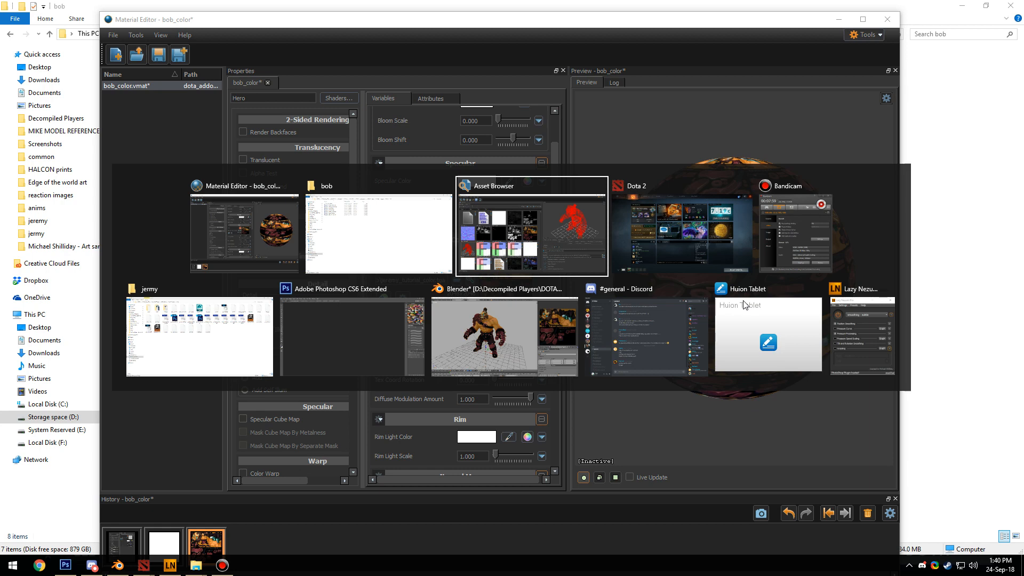
{"action": "key", "text": "alt+Tab"}
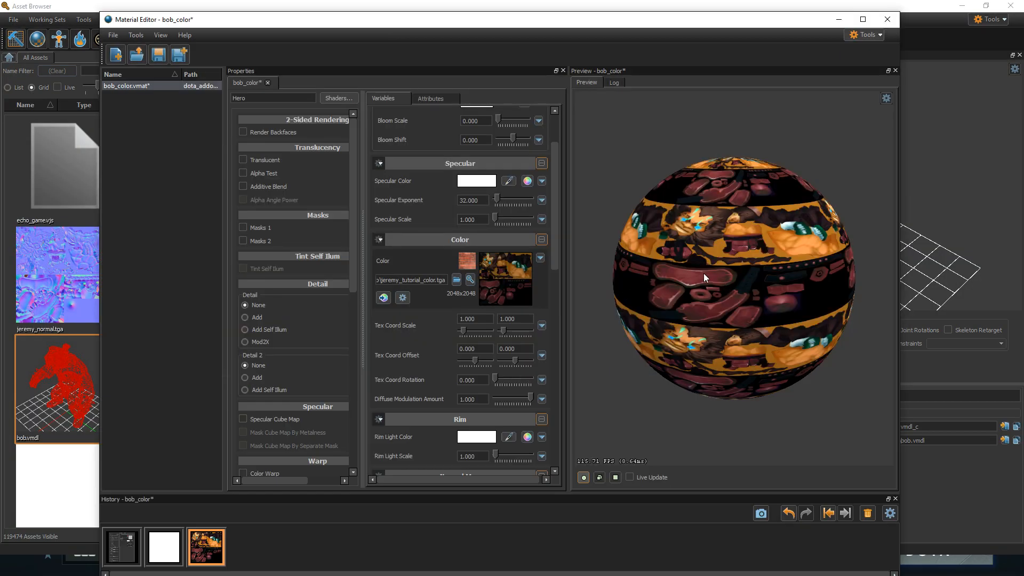
{"action": "left_click_drag", "start_coordinate": [719, 255], "coordinate": [720, 278]}
{"action": "mouse_move", "coordinate": [720, 277]}
{"action": "middle_mouse_down"}
{"action": "mouse_move", "coordinate": [773, 278]}
{"action": "mouse_move", "coordinate": [723, 234]}
{"action": "mouse_move", "coordinate": [731, 260]}
{"action": "middle_mouse_up"}
{"action": "mouse_move", "coordinate": [730, 260]}
{"action": "right_mouse_down"}
{"action": "mouse_move", "coordinate": [731, 239]}
{"action": "mouse_move", "coordinate": [731, 260]}
{"action": "right_mouse_up"}
{"action": "mouse_move", "coordinate": [730, 285]}
{"action": "middle_mouse_down"}
{"action": "mouse_move", "coordinate": [731, 427]}
{"action": "mouse_move", "coordinate": [729, 160]}
{"action": "mouse_move", "coordinate": [727, 234]}
{"action": "mouse_move", "coordinate": [698, 341]}
{"action": "mouse_move", "coordinate": [747, 277]}
{"action": "mouse_move", "coordinate": [660, 274]}
{"action": "mouse_move", "coordinate": [739, 274]}
{"action": "middle_mouse_up"}
{"action": "mouse_move", "coordinate": [738, 269]}
{"action": "right_mouse_down"}
{"action": "mouse_move", "coordinate": [738, 203]}
{"action": "mouse_move", "coordinate": [738, 261]}
{"action": "right_mouse_up"}
{"action": "left_click_drag", "start_coordinate": [738, 265], "coordinate": [710, 274]}
{"action": "right_click_drag", "start_coordinate": [711, 274], "coordinate": [712, 240]}
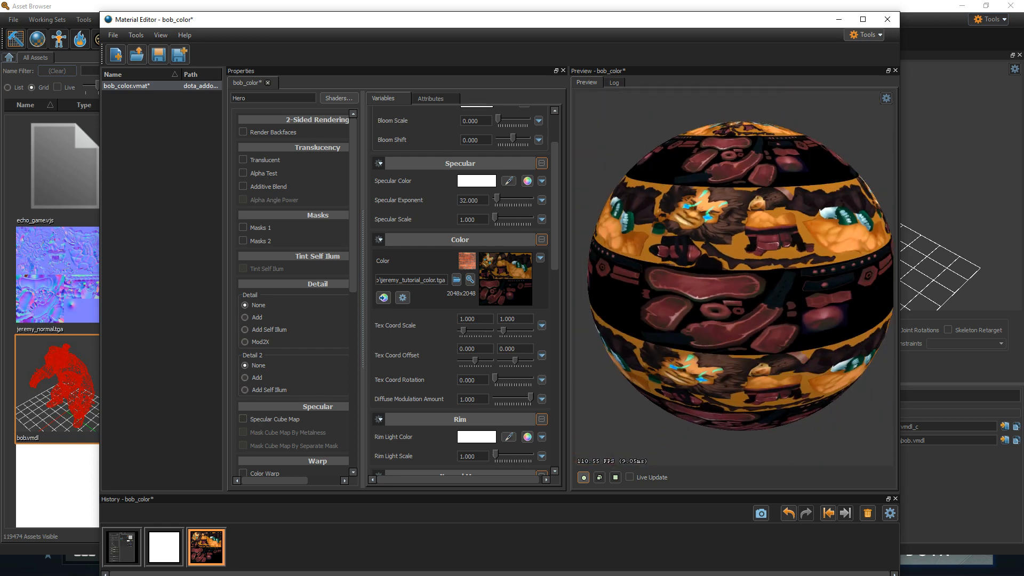
{"action": "left_click_drag", "start_coordinate": [711, 240], "coordinate": [741, 243]}
{"action": "mouse_move", "coordinate": [741, 242]}
{"action": "right_mouse_down"}
{"action": "mouse_move", "coordinate": [741, 277]}
{"action": "mouse_move", "coordinate": [741, 224]}
{"action": "right_mouse_up"}
{"action": "left_click_drag", "start_coordinate": [742, 224], "coordinate": [749, 227]}
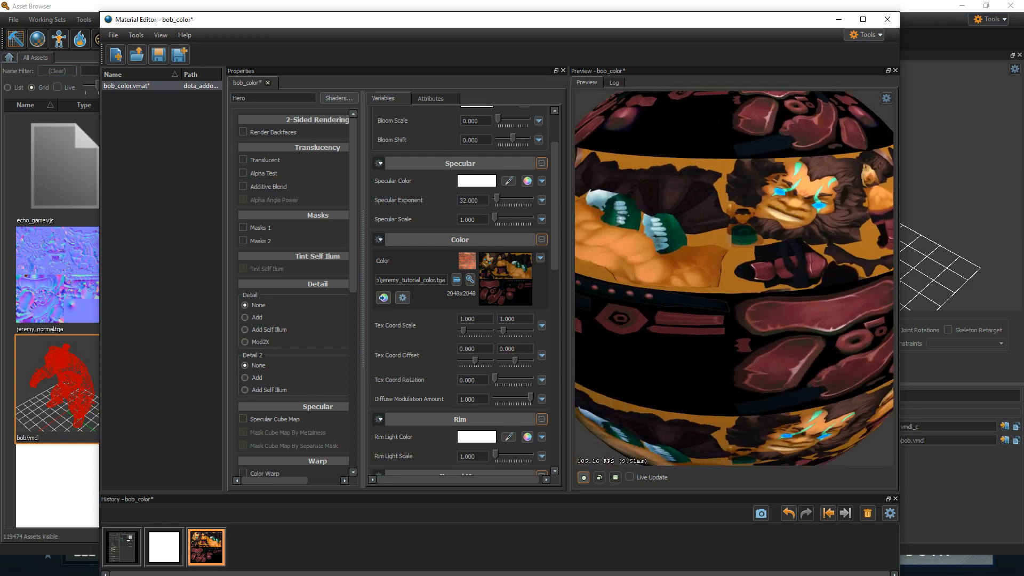
{"action": "right_click_drag", "start_coordinate": [749, 227], "coordinate": [749, 256]}
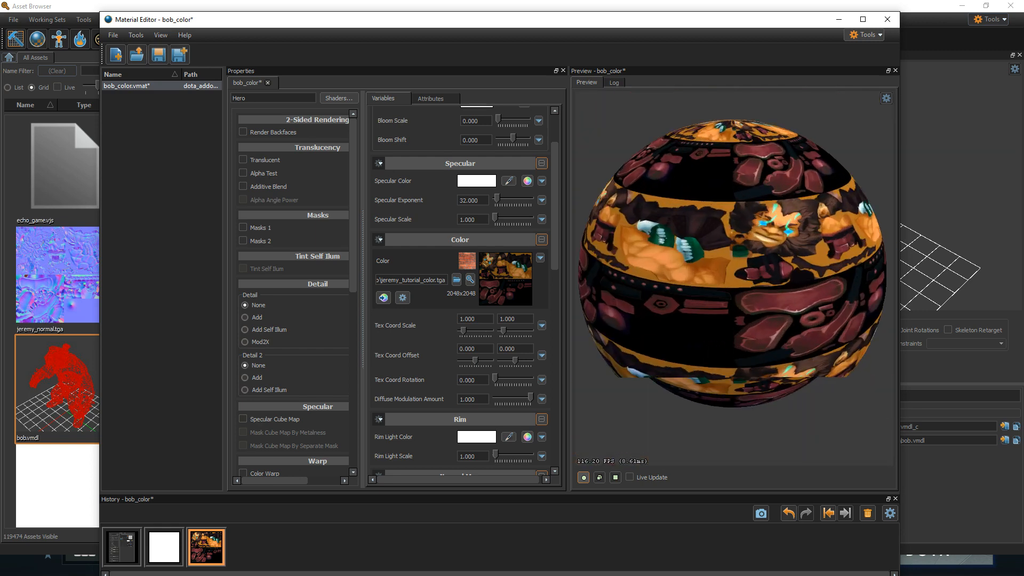
Preview the material on a cube, examine it and return to the sphere preview
{"action": "left_click", "coordinate": [599, 477]}
{"action": "left_click_drag", "start_coordinate": [666, 298], "coordinate": [724, 306]}
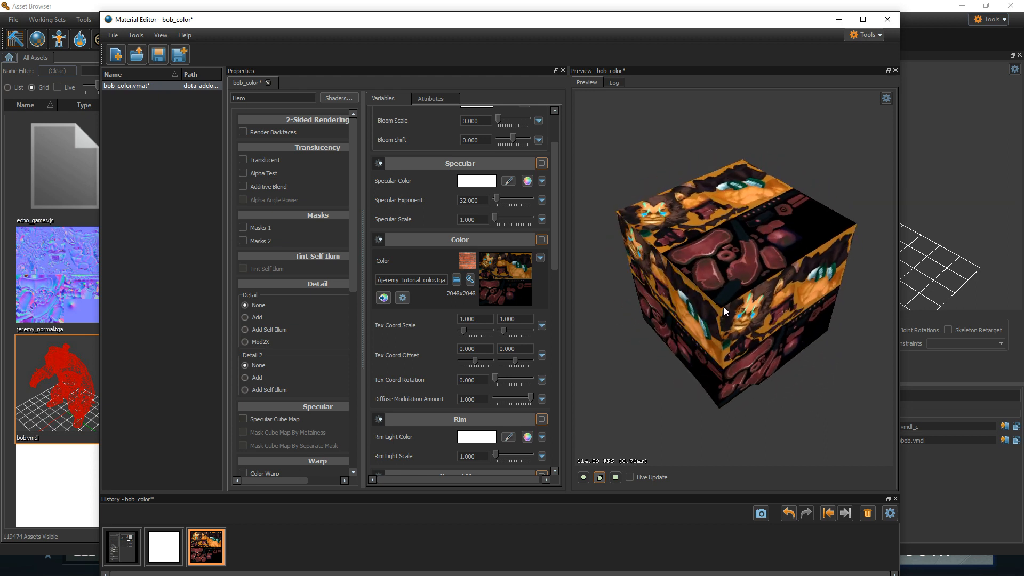
{"action": "left_click", "coordinate": [583, 477]}
Filter the textures by "bob" and assign jeremy_normal.tga as the material's Normal texture
{"action": "left_click_drag", "start_coordinate": [553, 230], "coordinate": [553, 331]}
{"action": "left_click", "coordinate": [469, 245]}
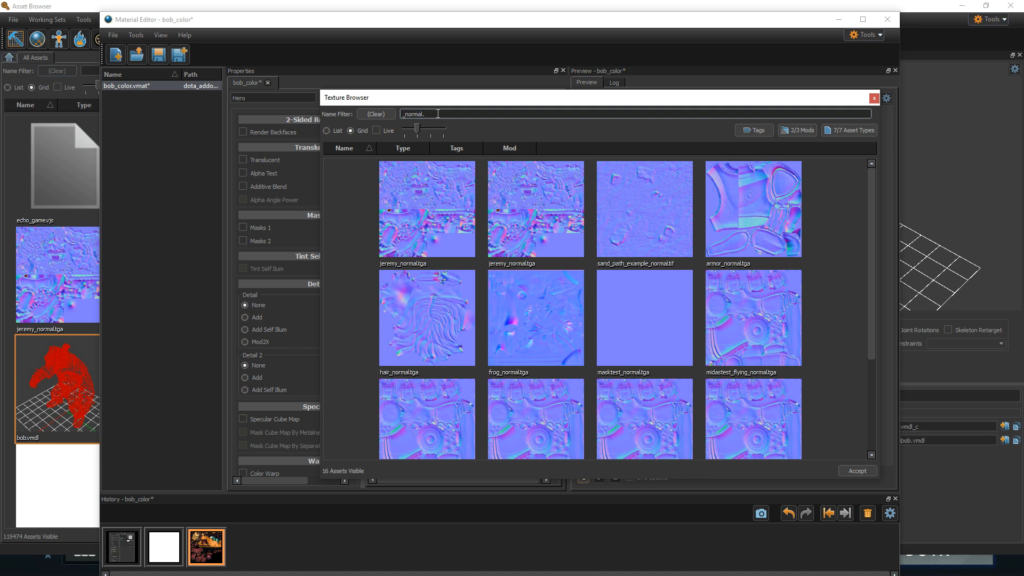
{"action": "left_click_drag", "start_coordinate": [425, 114], "coordinate": [393, 118]}
{"action": "type", "text": "bob"}
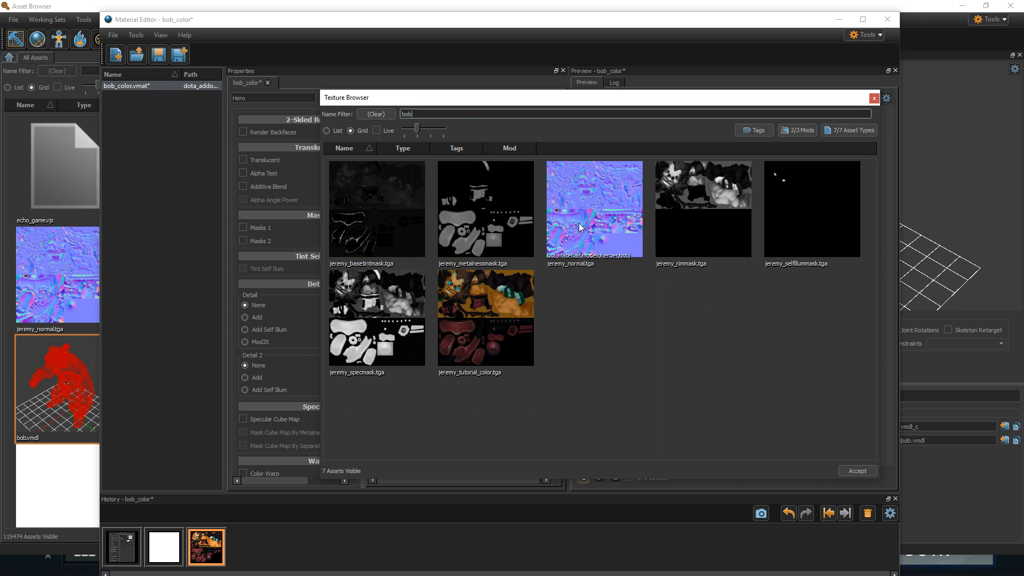
{"action": "left_click", "coordinate": [613, 248]}
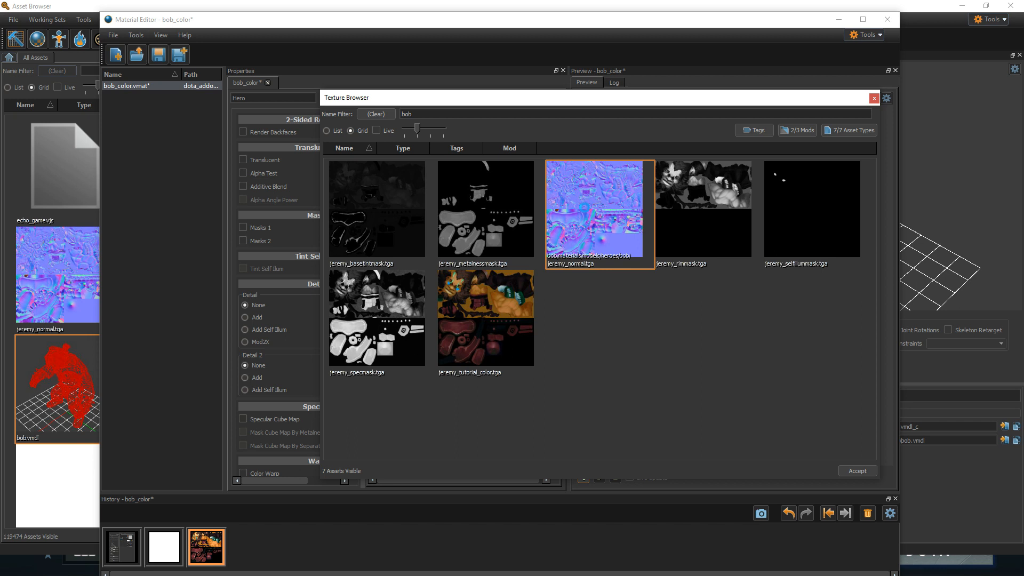
{"action": "double_click", "coordinate": [593, 206]}
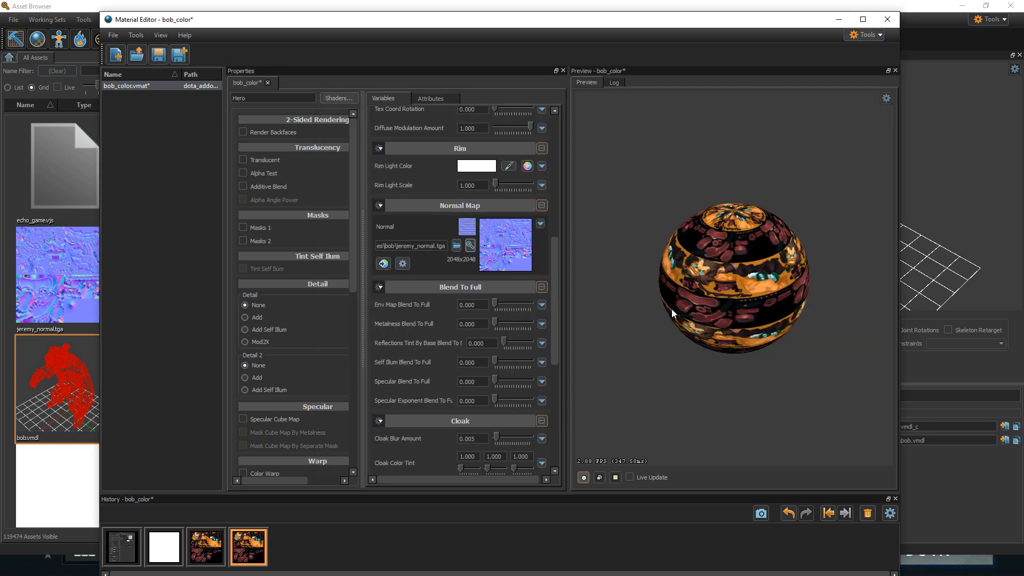
Check the normal map on the preview sphere and look through the Blend To Full and Cloak variables
{"action": "scroll", "coordinate": [753, 268], "scroll_direction": "up", "scroll_amount": 5}
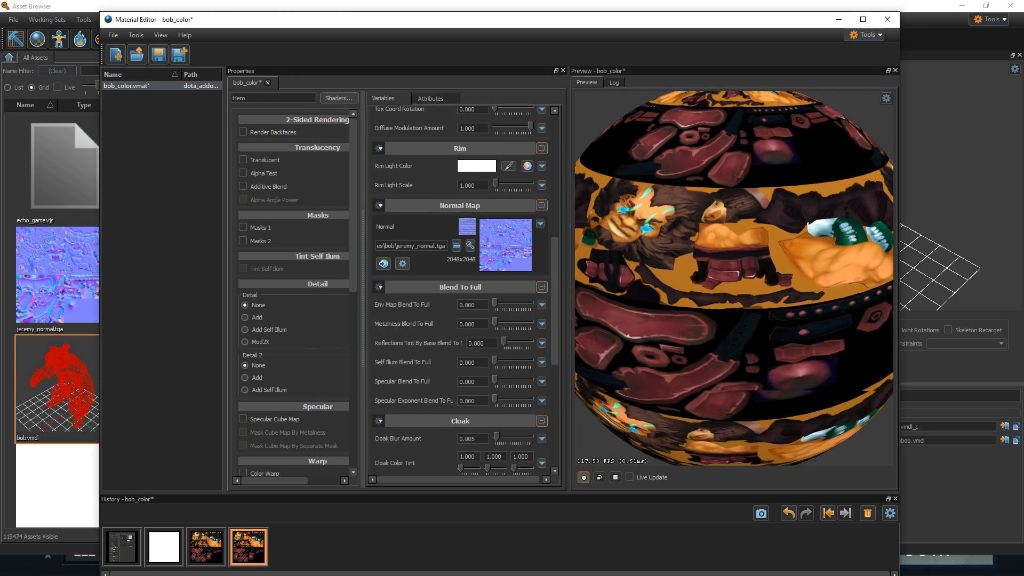
{"action": "scroll", "coordinate": [734, 278], "scroll_direction": "down", "scroll_amount": 5}
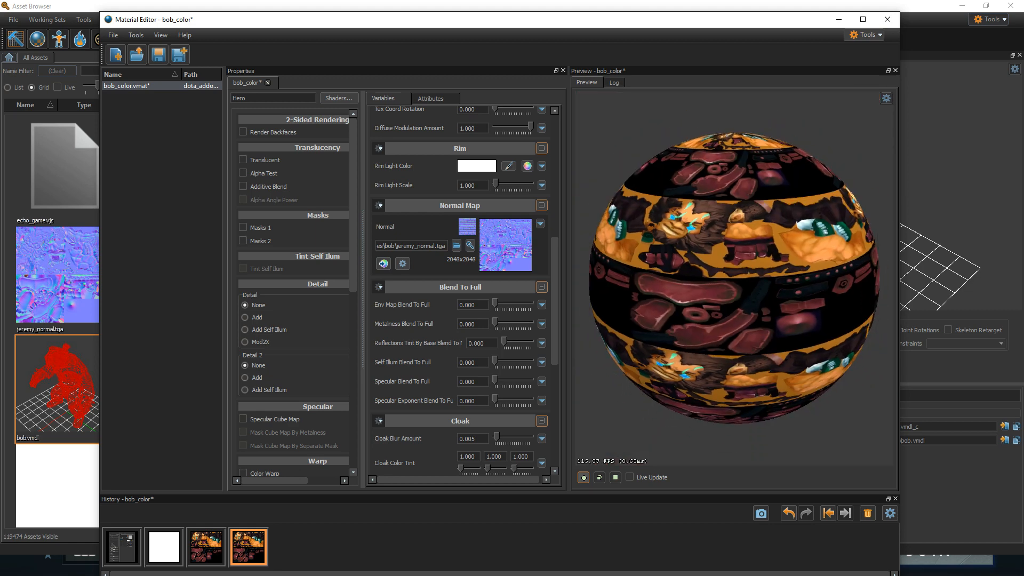
{"action": "left_click_drag", "start_coordinate": [734, 279], "coordinate": [730, 304]}
{"action": "scroll", "coordinate": [541, 223], "scroll_direction": "down", "scroll_amount": 4}
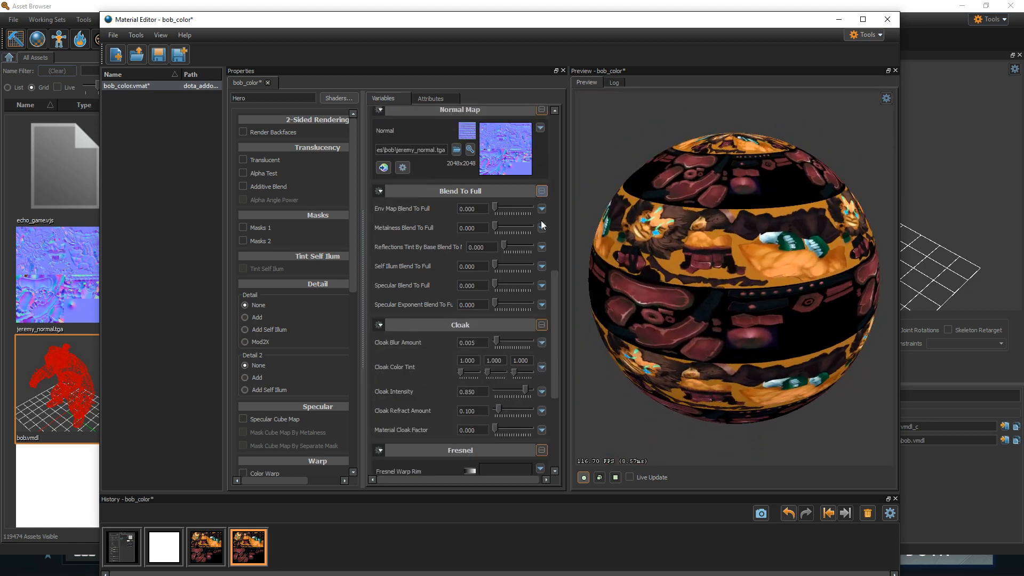
Look through the material's variables from Specular to Fresnel and the shader's feature options
{"action": "scroll", "coordinate": [539, 220], "scroll_direction": "up", "scroll_amount": 11}
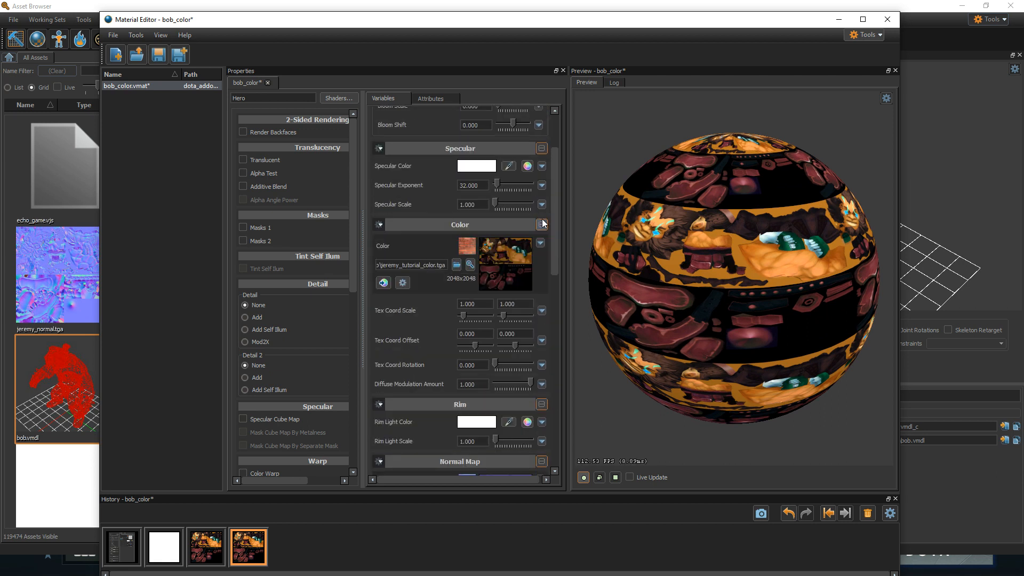
{"action": "scroll", "coordinate": [540, 218], "scroll_direction": "down", "scroll_amount": 9}
{"action": "scroll", "coordinate": [540, 221], "scroll_direction": "down", "scroll_amount": 3}
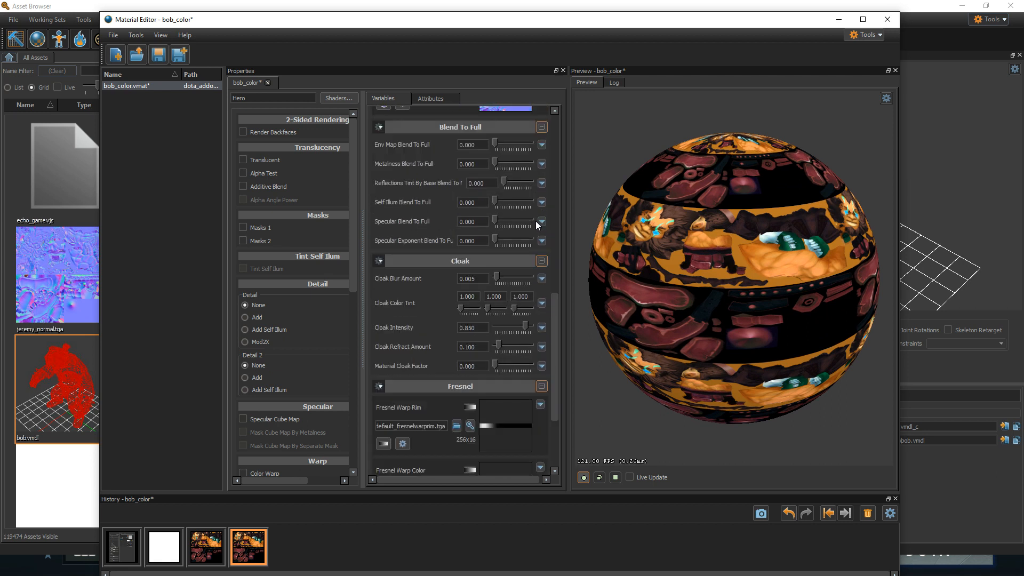
{"action": "scroll", "coordinate": [535, 220], "scroll_direction": "down", "scroll_amount": 4}
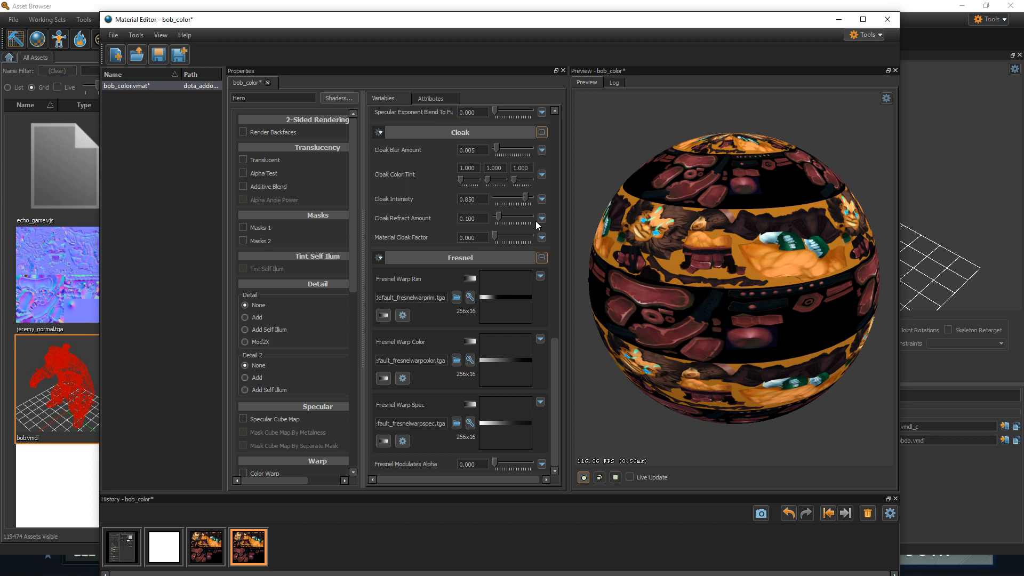
{"action": "scroll", "coordinate": [535, 220], "scroll_direction": "up", "scroll_amount": 4}
{"action": "scroll", "coordinate": [535, 220], "scroll_direction": "up", "scroll_amount": 5}
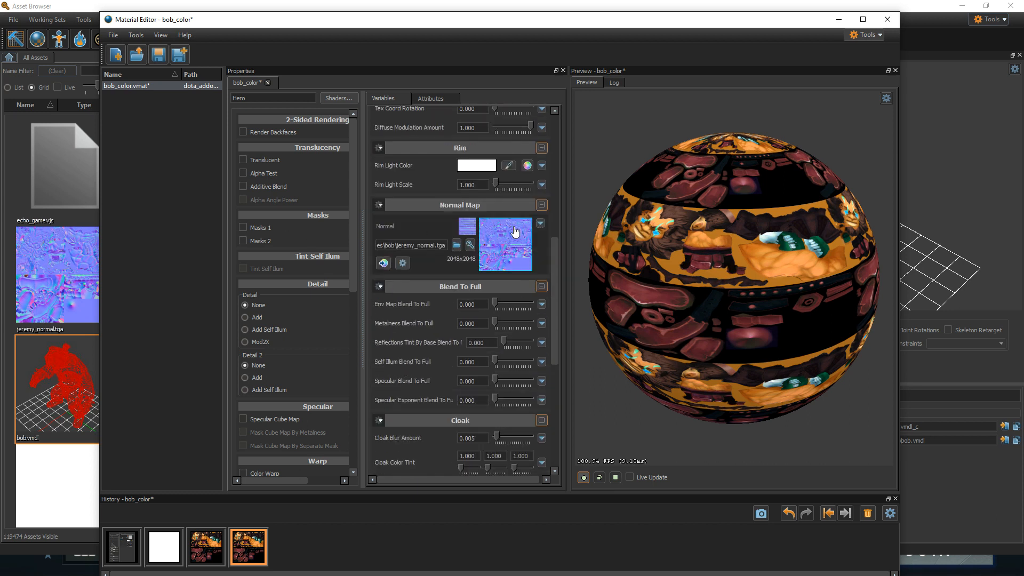
{"action": "scroll", "coordinate": [316, 241], "scroll_direction": "down", "scroll_amount": 1}
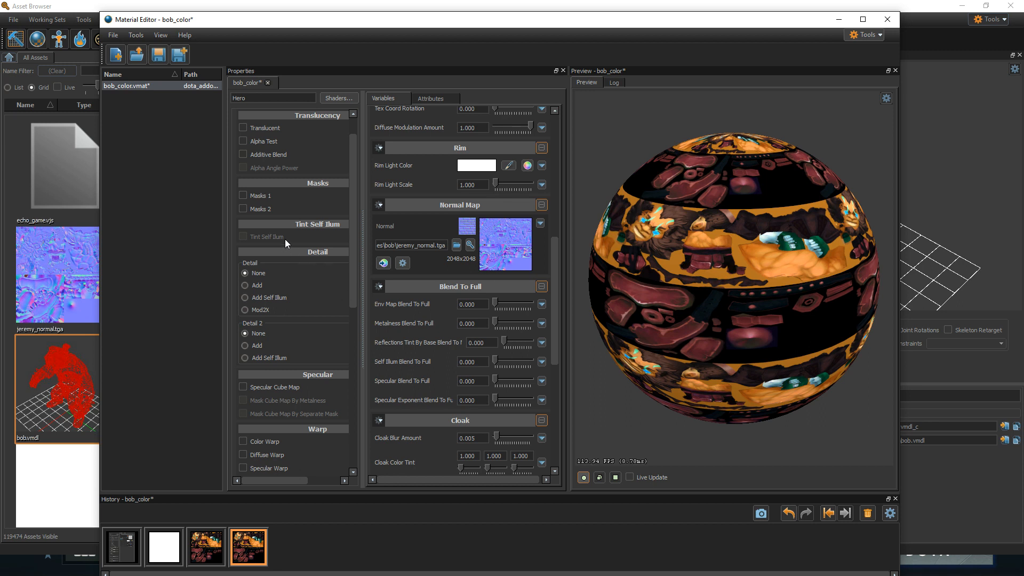
{"action": "scroll", "coordinate": [288, 199], "scroll_direction": "up", "scroll_amount": 1}
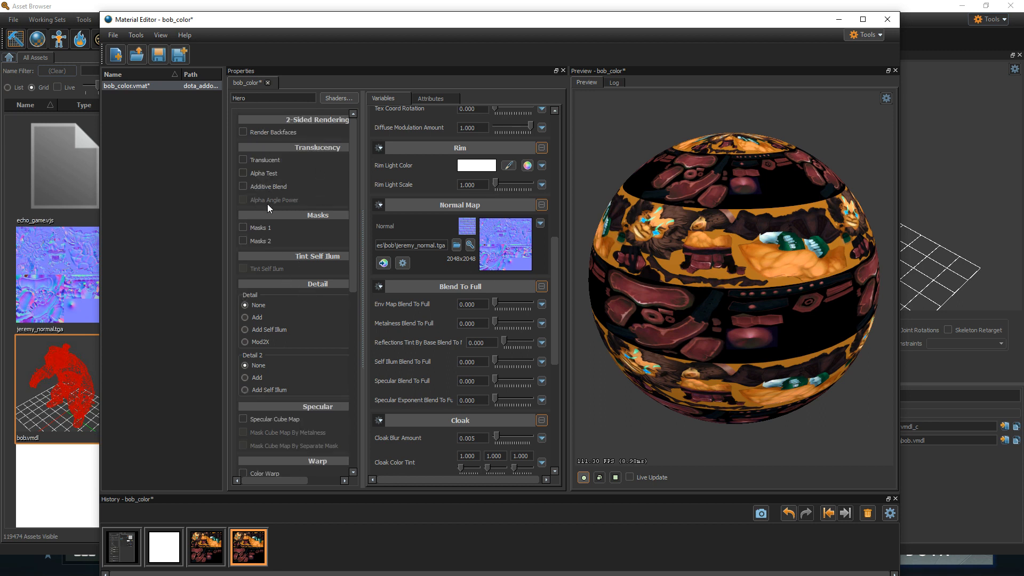
Enable Masks 1 and Masks 2 for the bob_color material
{"action": "left_click_drag", "start_coordinate": [368, 225], "coordinate": [382, 226]}
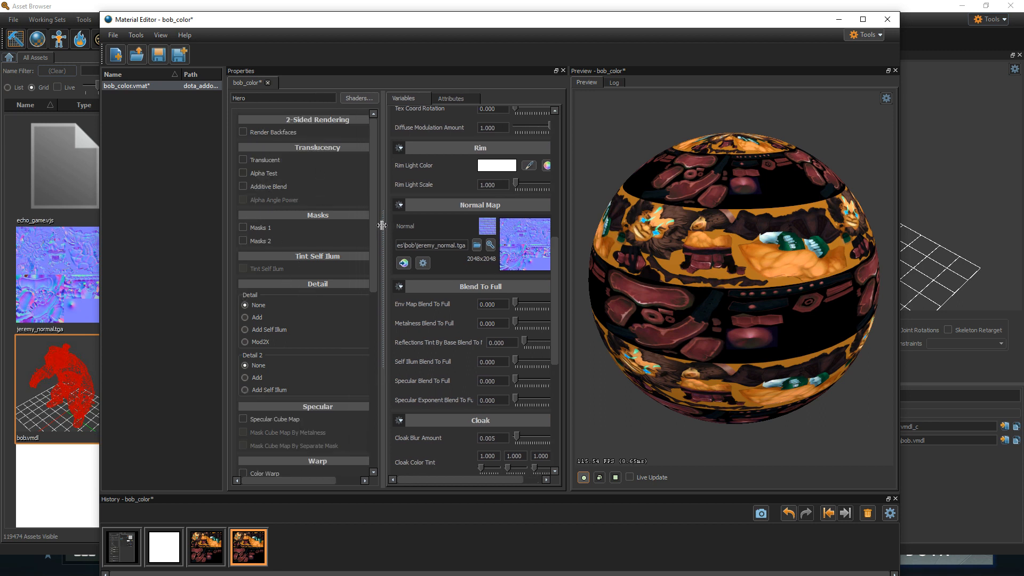
{"action": "left_click", "coordinate": [243, 227]}
{"action": "left_click", "coordinate": [243, 241]}
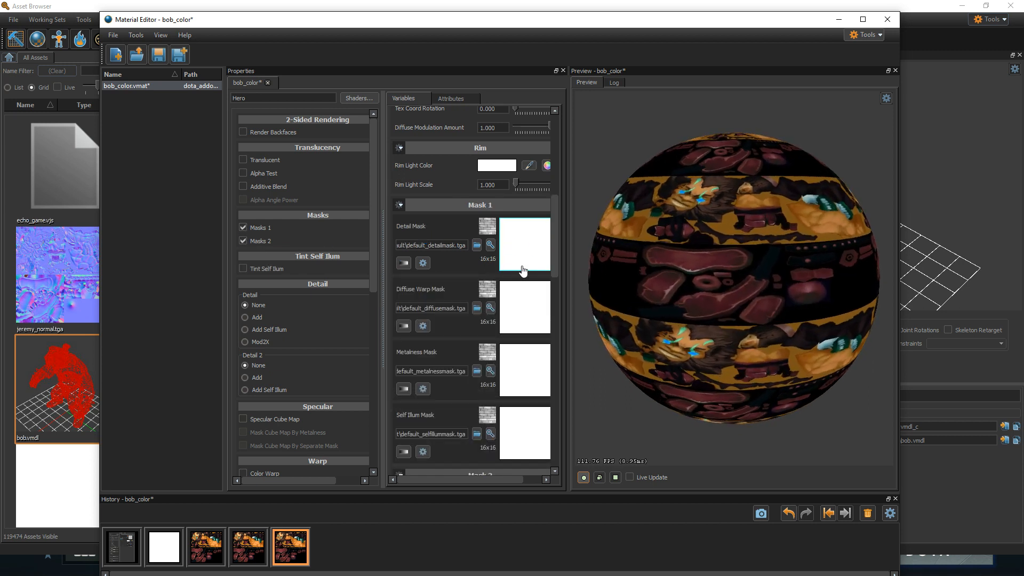
{"action": "left_click_drag", "start_coordinate": [383, 270], "coordinate": [371, 269]}
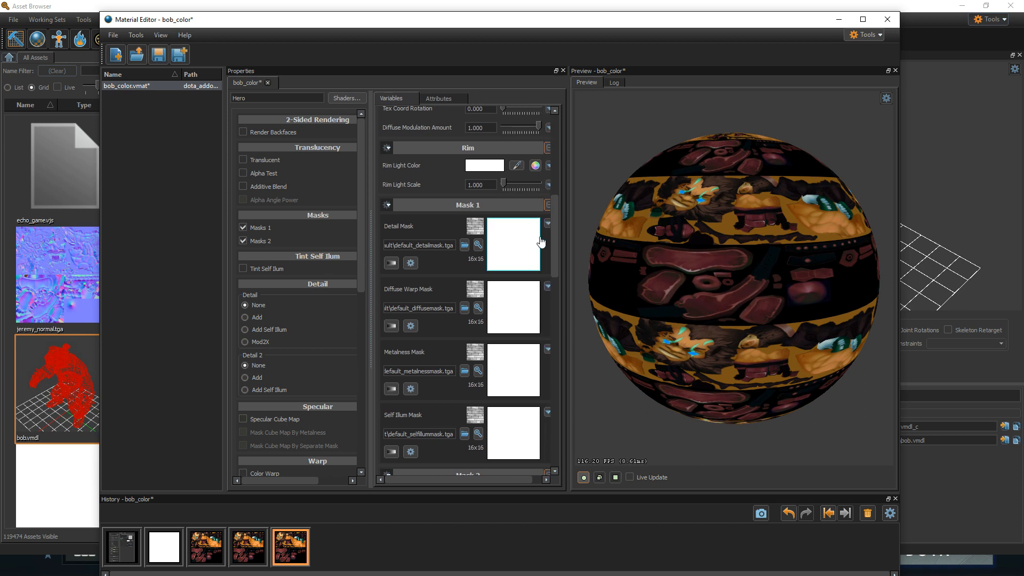
Look through the Mask 1 and Mask 2 texture slots and examine the material on the preview sphere from several angles and distances
{"action": "mouse_move", "coordinate": [555, 237]}
{"action": "left_mouse_down"}
{"action": "mouse_move", "coordinate": [555, 306]}
{"action": "mouse_move", "coordinate": [552, 232]}
{"action": "mouse_move", "coordinate": [555, 246]}
{"action": "left_mouse_up"}
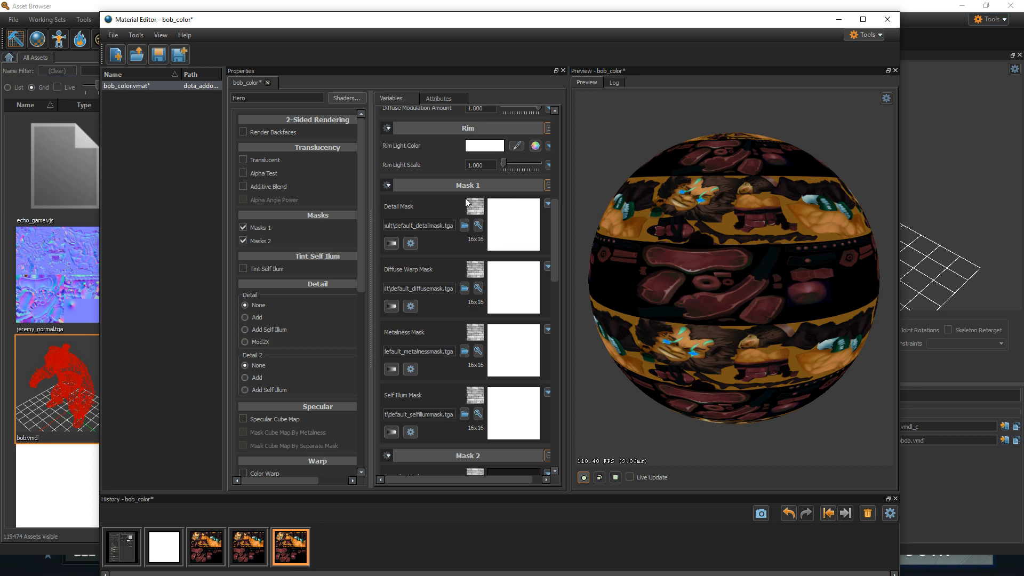
{"action": "left_click_drag", "start_coordinate": [555, 257], "coordinate": [554, 295]}
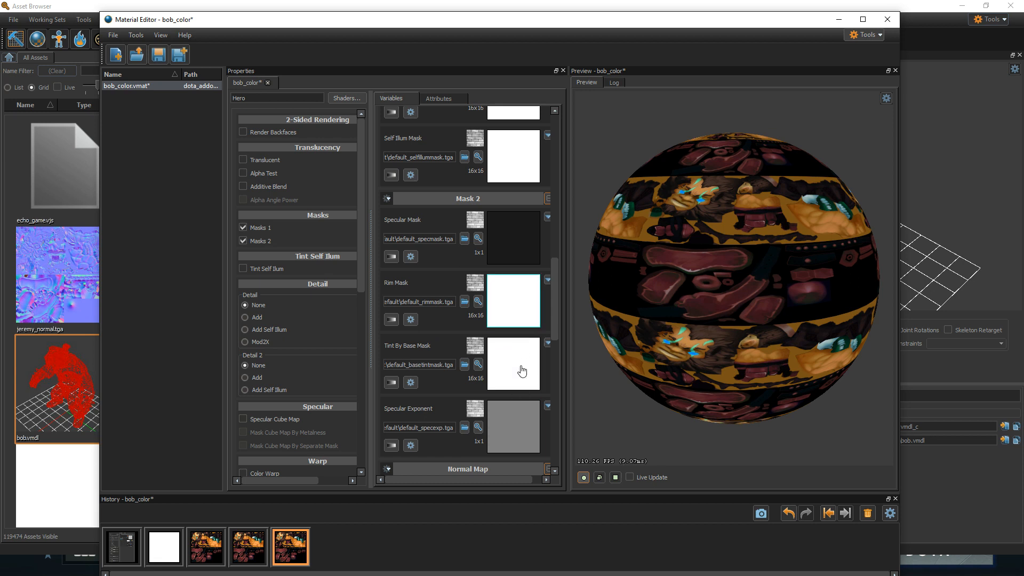
{"action": "left_click_drag", "start_coordinate": [556, 306], "coordinate": [562, 252]}
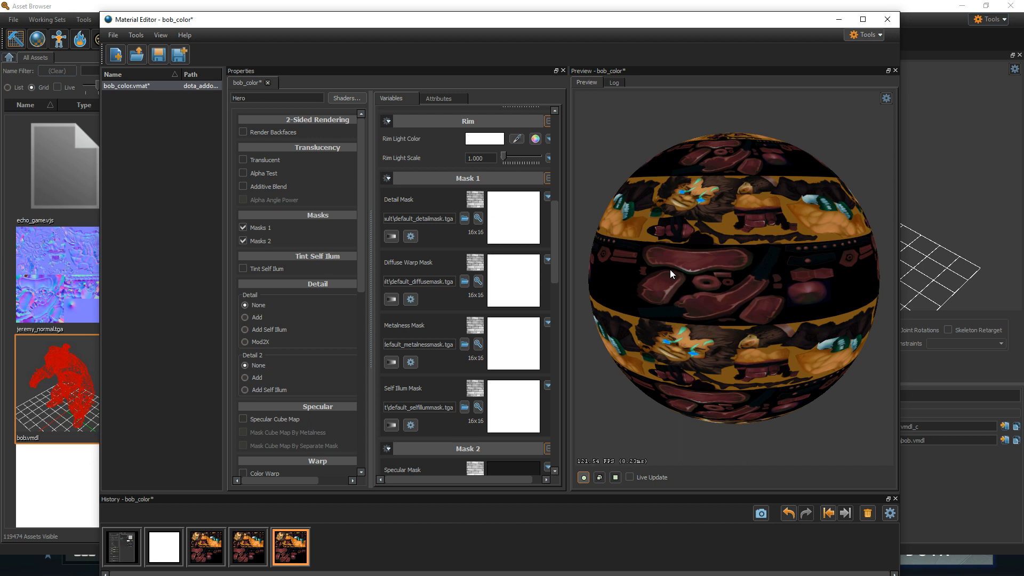
{"action": "left_click_drag", "start_coordinate": [766, 258], "coordinate": [720, 293]}
{"action": "mouse_move", "coordinate": [765, 258]}
{"action": "right_mouse_down"}
{"action": "mouse_move", "coordinate": [766, 309]}
{"action": "mouse_move", "coordinate": [755, 235]}
{"action": "mouse_move", "coordinate": [755, 250]}
{"action": "right_mouse_up"}
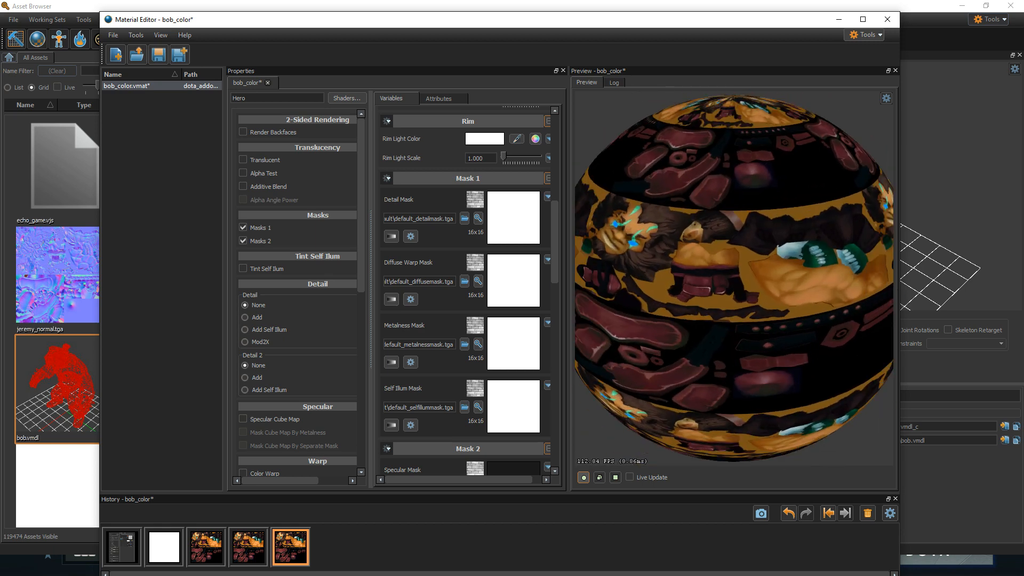
{"action": "left_click_drag", "start_coordinate": [755, 250], "coordinate": [800, 229]}
{"action": "right_click_drag", "start_coordinate": [755, 249], "coordinate": [755, 272]}
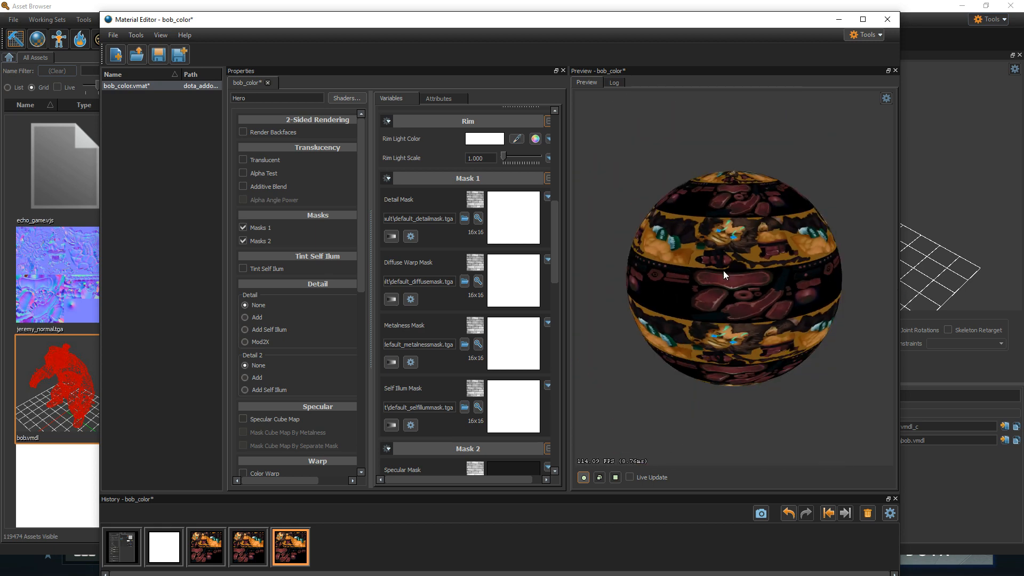
{"action": "left_click_drag", "start_coordinate": [723, 271], "coordinate": [746, 267]}
{"action": "right_click_drag", "start_coordinate": [746, 266], "coordinate": [746, 235]}
{"action": "left_click_drag", "start_coordinate": [719, 216], "coordinate": [718, 232]}
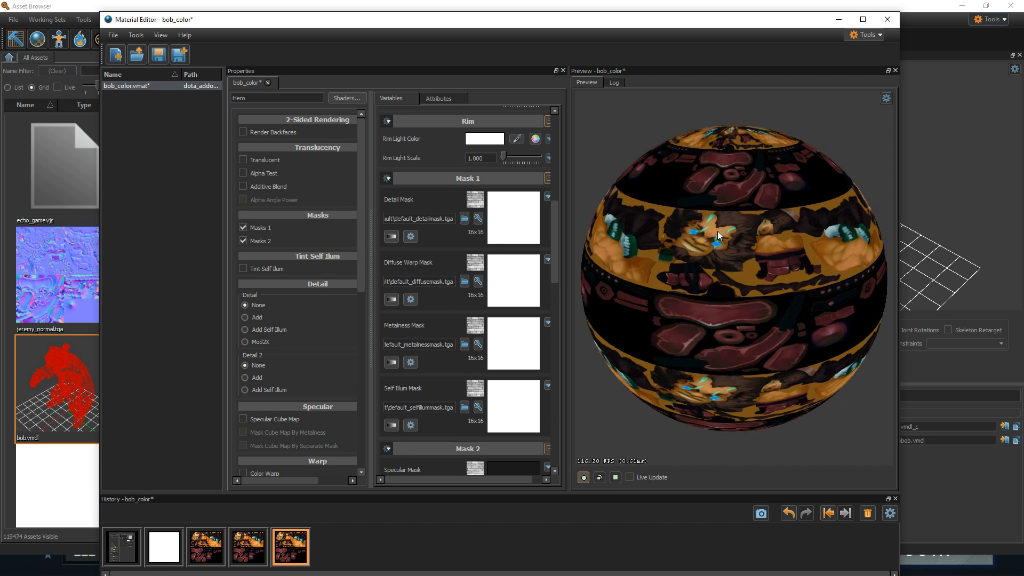
Filter the textures by "bob" and assign jeremy_selfillummask.tga as the material's Detail Mask
{"action": "left_click", "coordinate": [477, 219]}
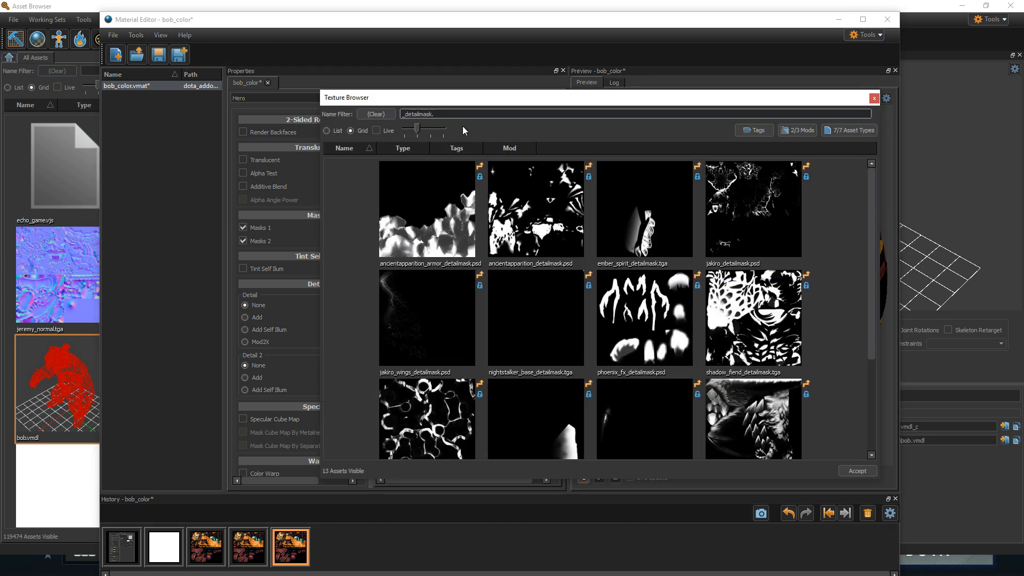
{"action": "triple_click", "coordinate": [422, 114]}
{"action": "type", "text": "bob"}
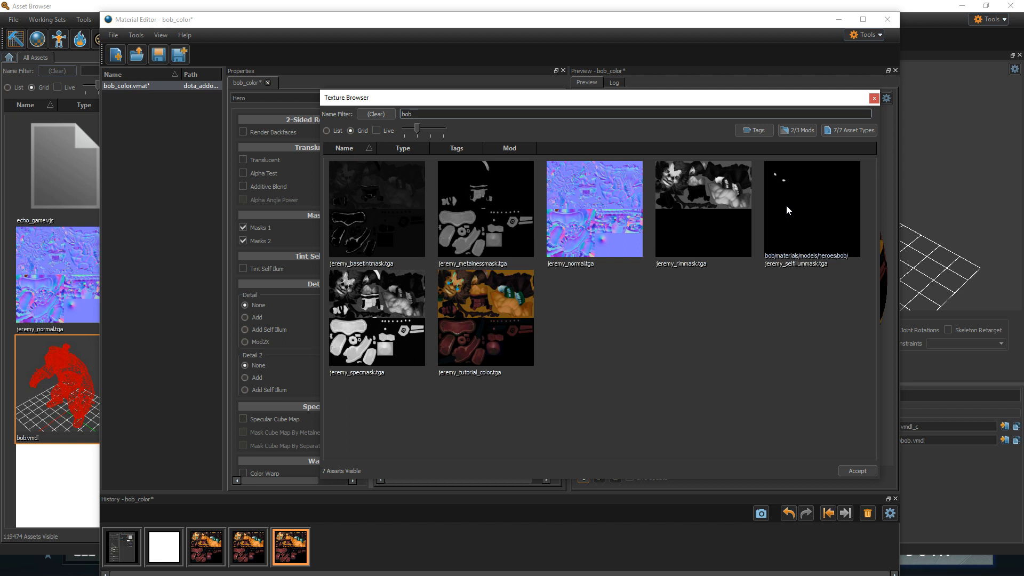
{"action": "left_click", "coordinate": [805, 202]}
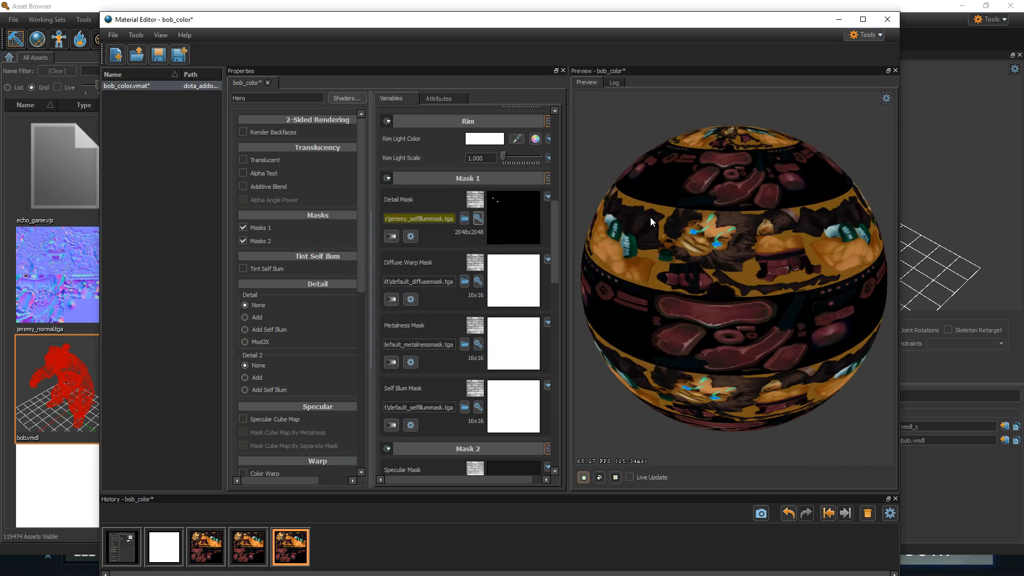
Leave the Diffuse Warp Mask at its default and assign jeremy_metalnessmask.tga, filtered by "bob", as the Metalness Mask
{"action": "left_click", "coordinate": [478, 282]}
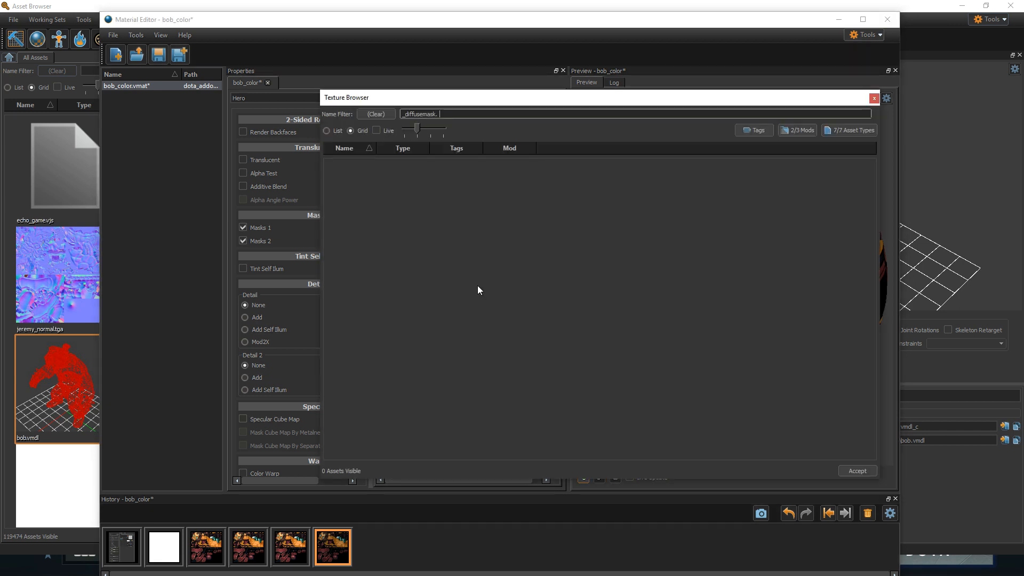
{"action": "left_click", "coordinate": [874, 98]}
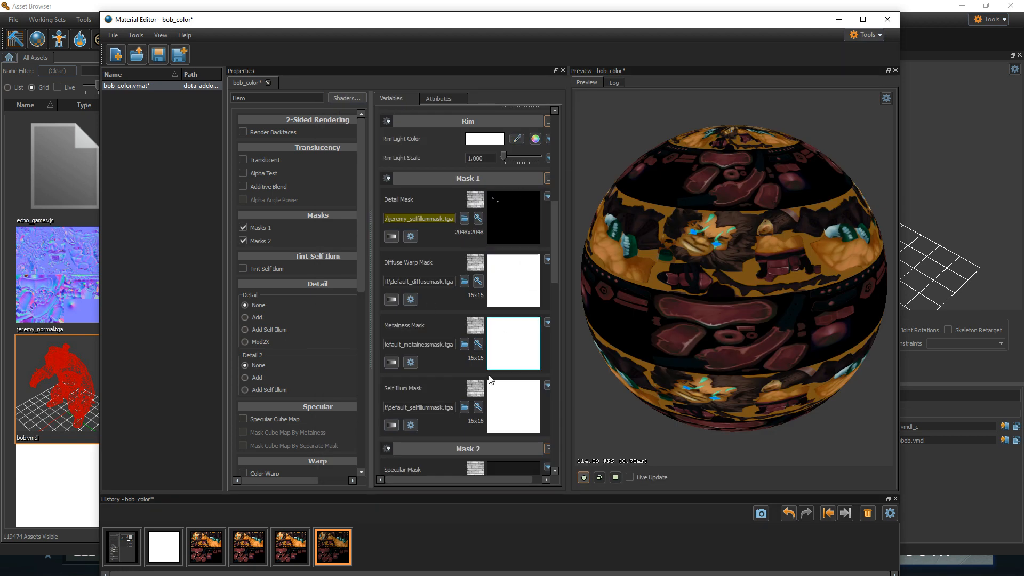
{"action": "left_click", "coordinate": [478, 345]}
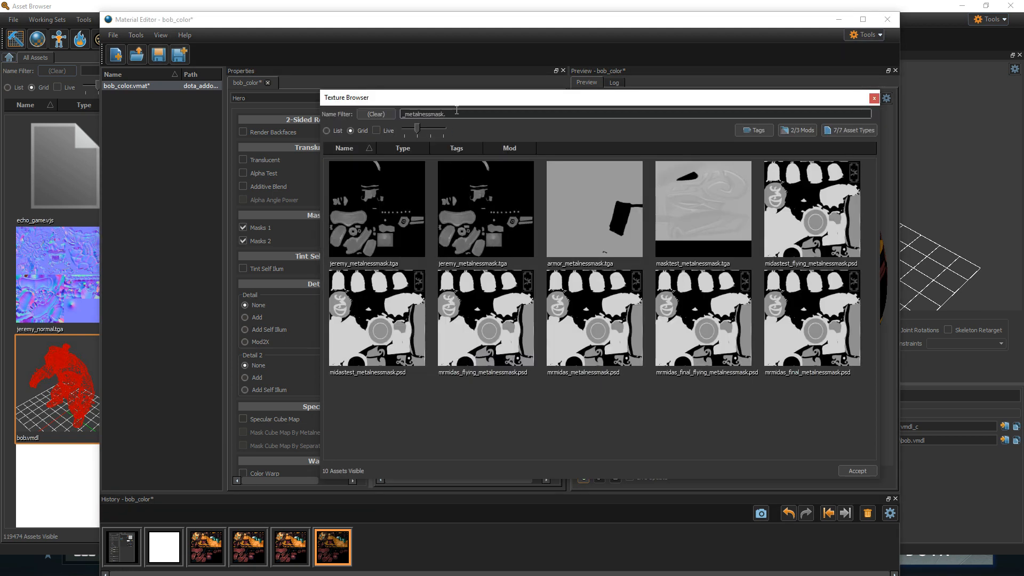
{"action": "type", "text": "bob"}
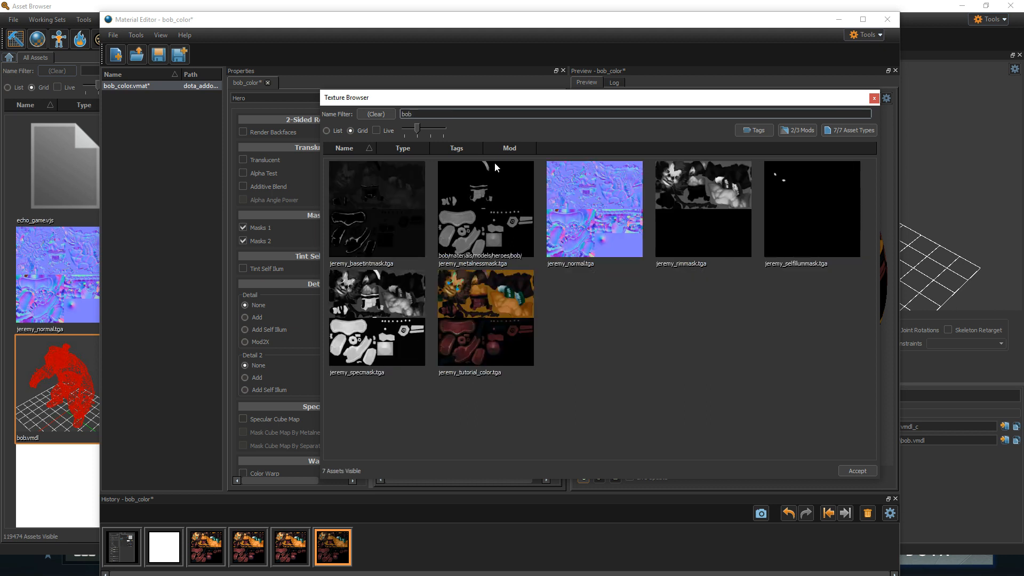
{"action": "left_click", "coordinate": [491, 210]}
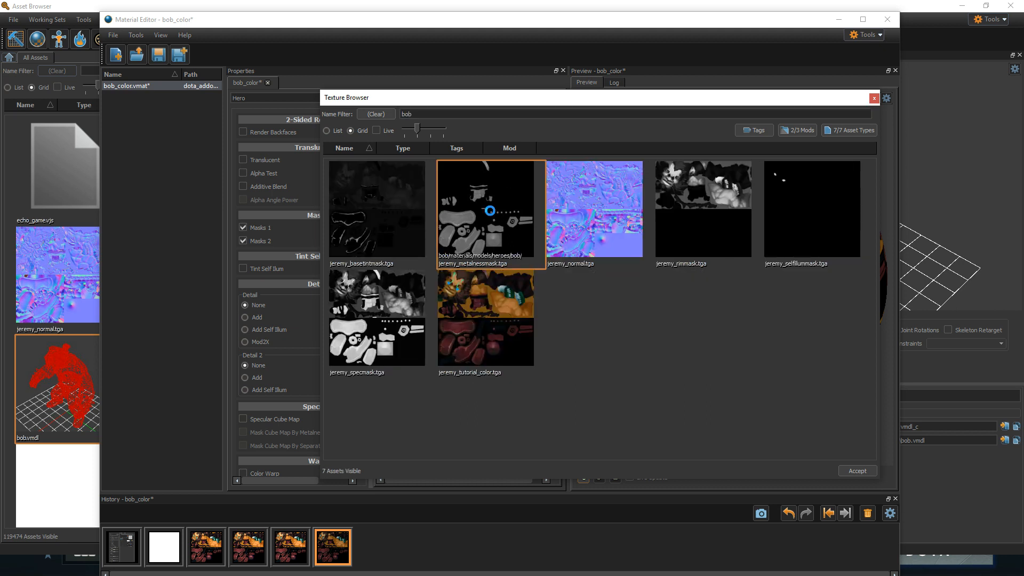
{"action": "double_click", "coordinate": [490, 210]}
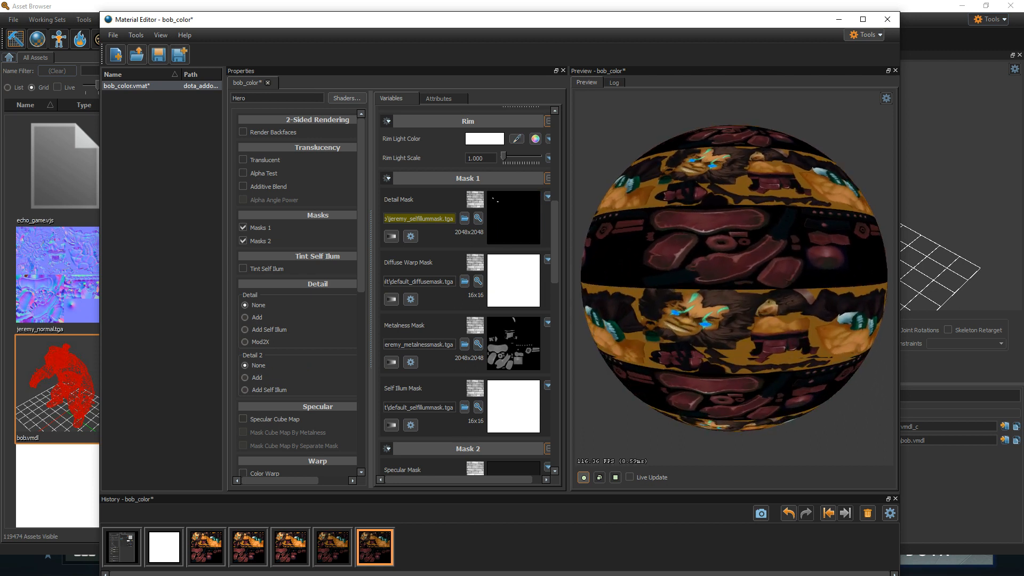
Check the metalness mask's effect on the preview sphere up close, from farther away and from another angle
{"action": "scroll", "coordinate": [781, 258], "scroll_direction": "up", "scroll_amount": 5}
{"action": "scroll", "coordinate": [776, 269], "scroll_direction": "down", "scroll_amount": 5}
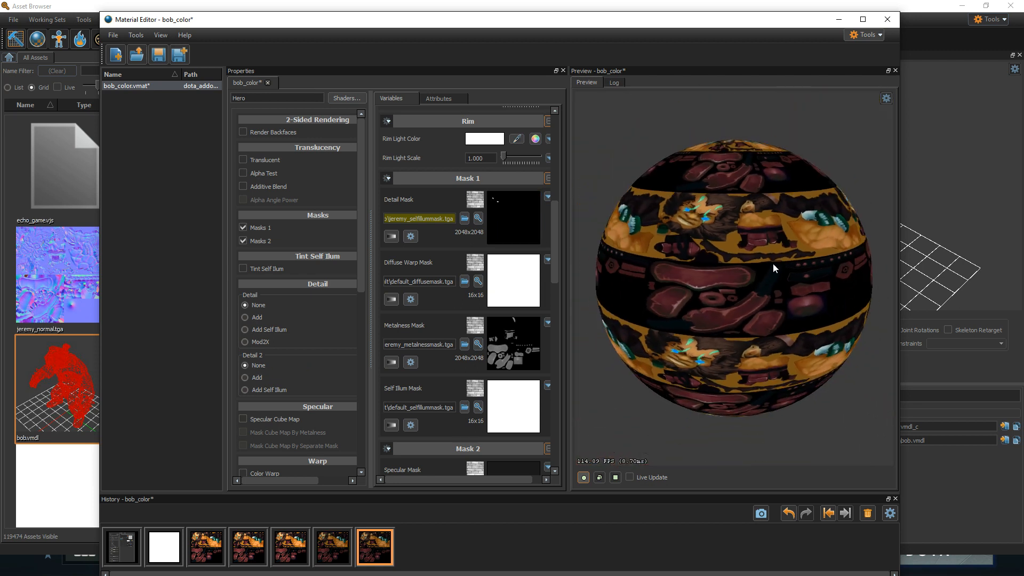
{"action": "scroll", "coordinate": [775, 269], "scroll_direction": "up", "scroll_amount": 2}
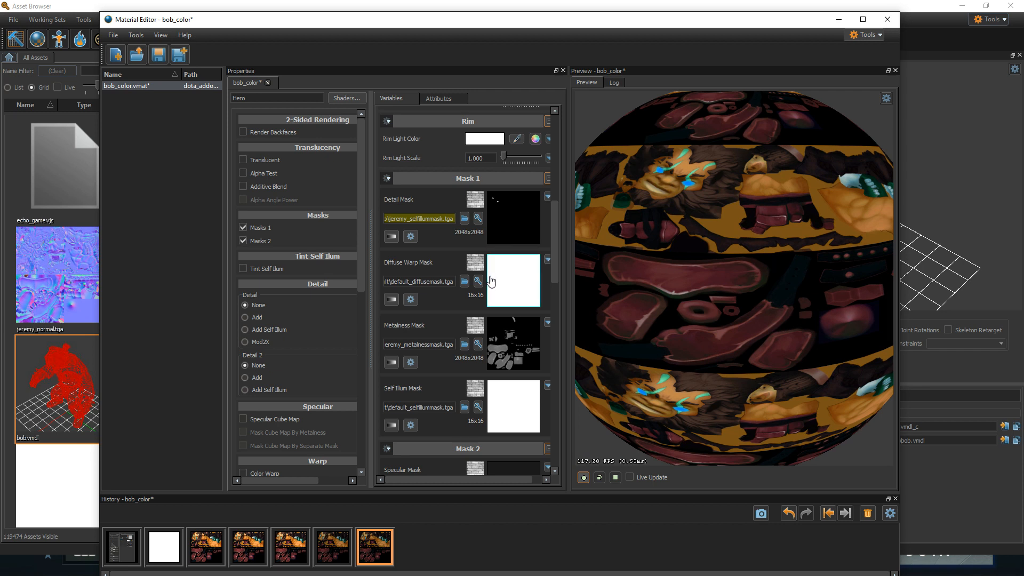
{"action": "scroll", "coordinate": [506, 347], "scroll_direction": "down", "scroll_amount": 1}
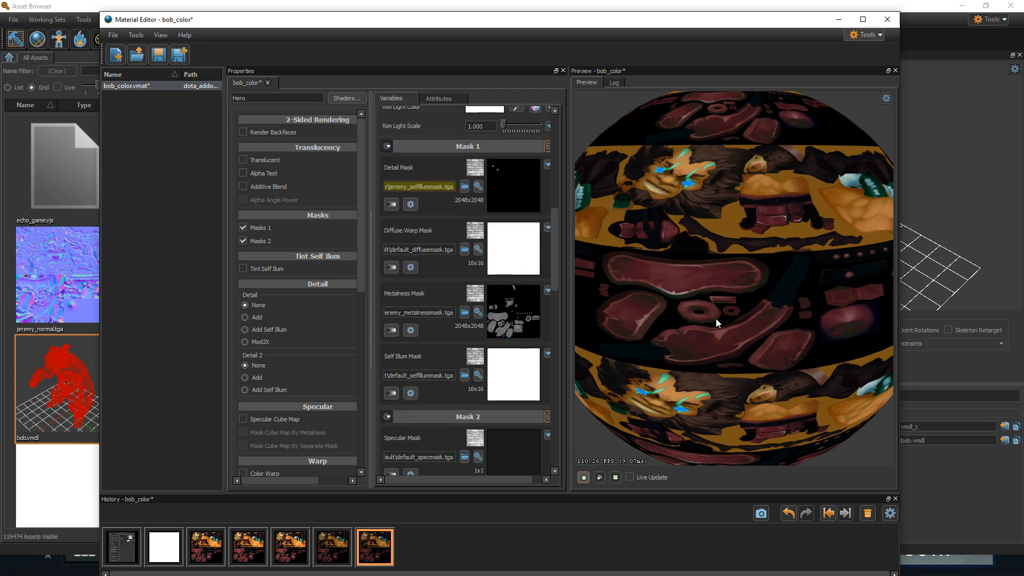
{"action": "scroll", "coordinate": [666, 319], "scroll_direction": "down", "scroll_amount": 3}
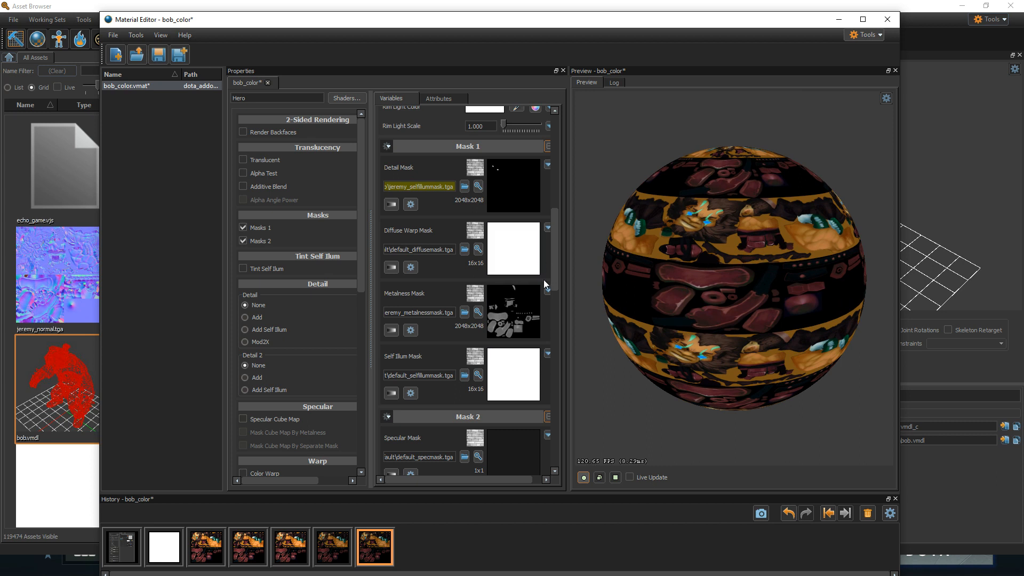
{"action": "left_click_drag", "start_coordinate": [680, 264], "coordinate": [653, 326]}
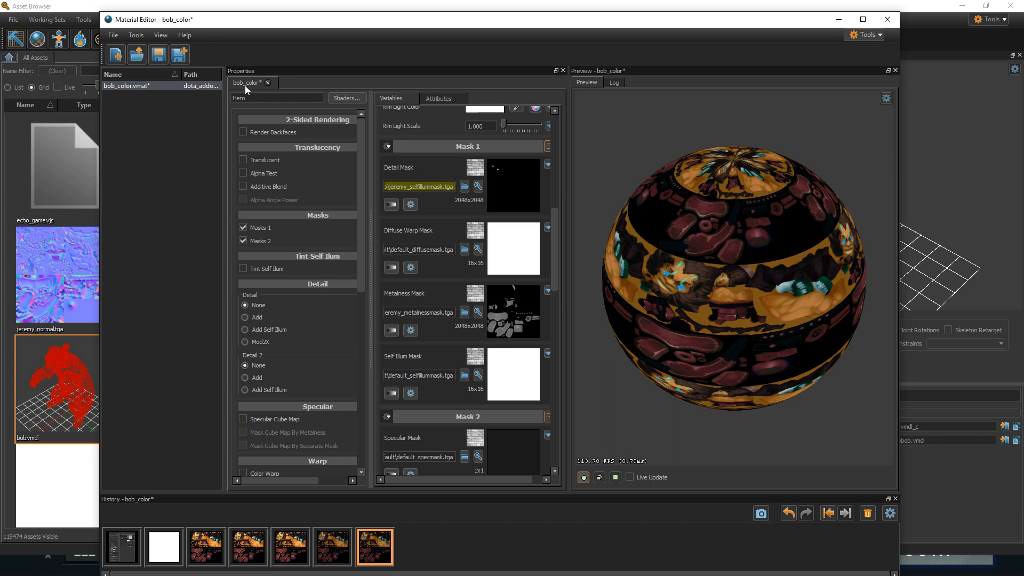
Filter the textures by "bob" and assign jeremy_selfillummask.tga as the material's Self Illum Mask
{"action": "scroll", "coordinate": [555, 266], "scroll_direction": "down", "scroll_amount": 3}
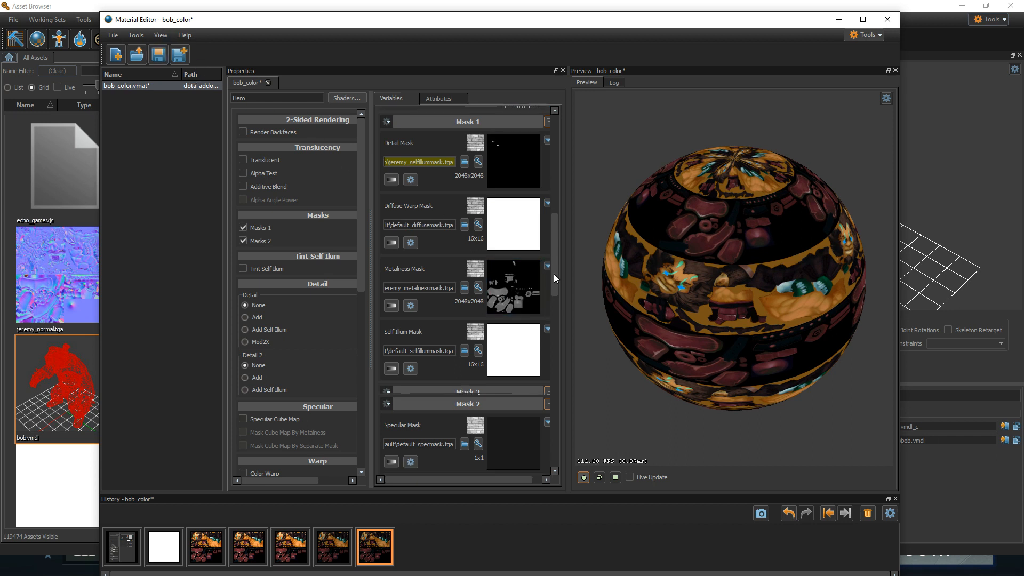
{"action": "left_click", "coordinate": [478, 290]}
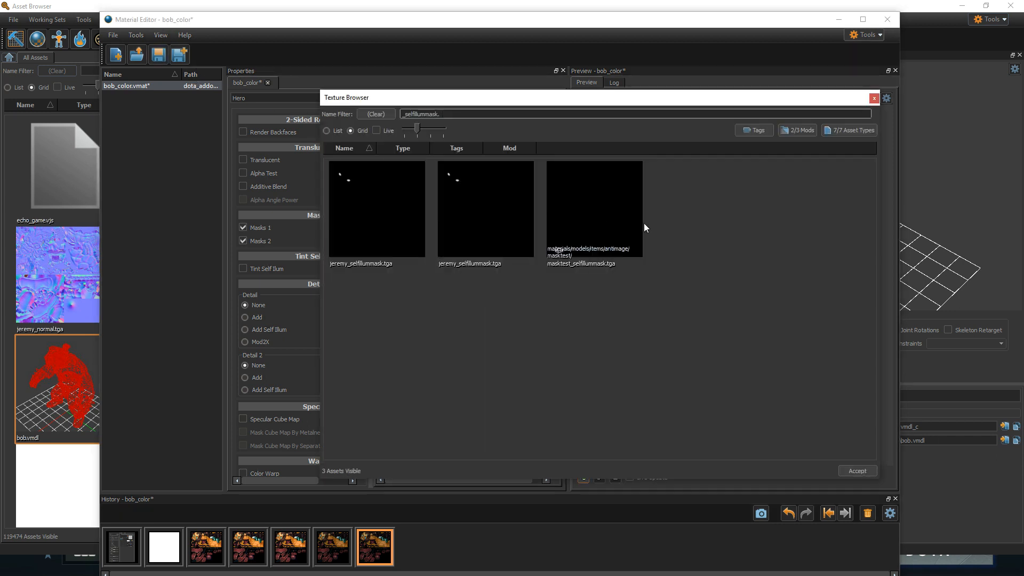
{"action": "type", "text": "bob"}
{"action": "left_click", "coordinate": [810, 221]}
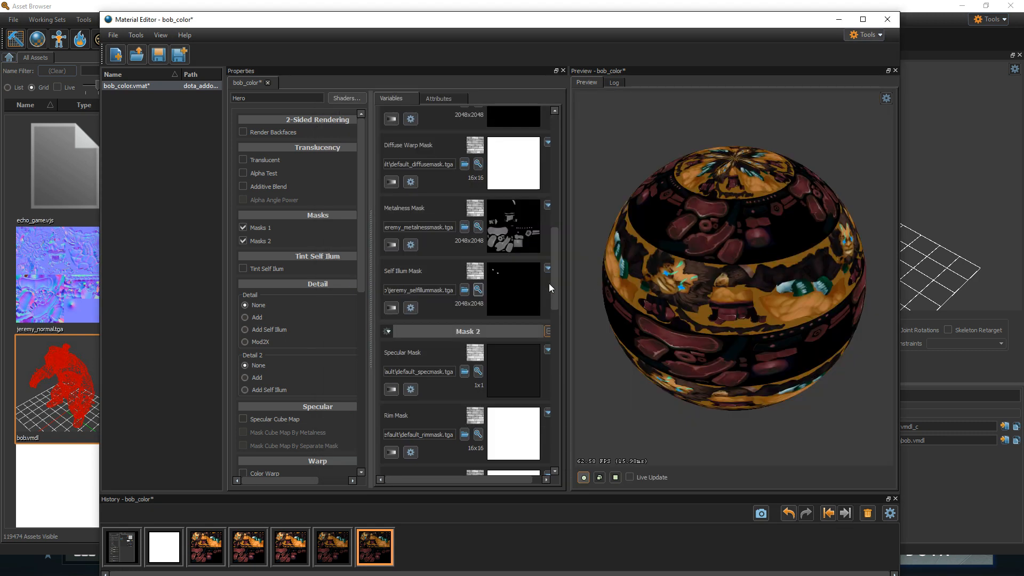
Examine the self-illumination on the preview sphere, including a close view of the face
{"action": "left_click_drag", "start_coordinate": [715, 284], "coordinate": [719, 250]}
{"action": "right_click_drag", "start_coordinate": [719, 250], "coordinate": [762, 282]}
{"action": "left_click_drag", "start_coordinate": [762, 296], "coordinate": [764, 314]}
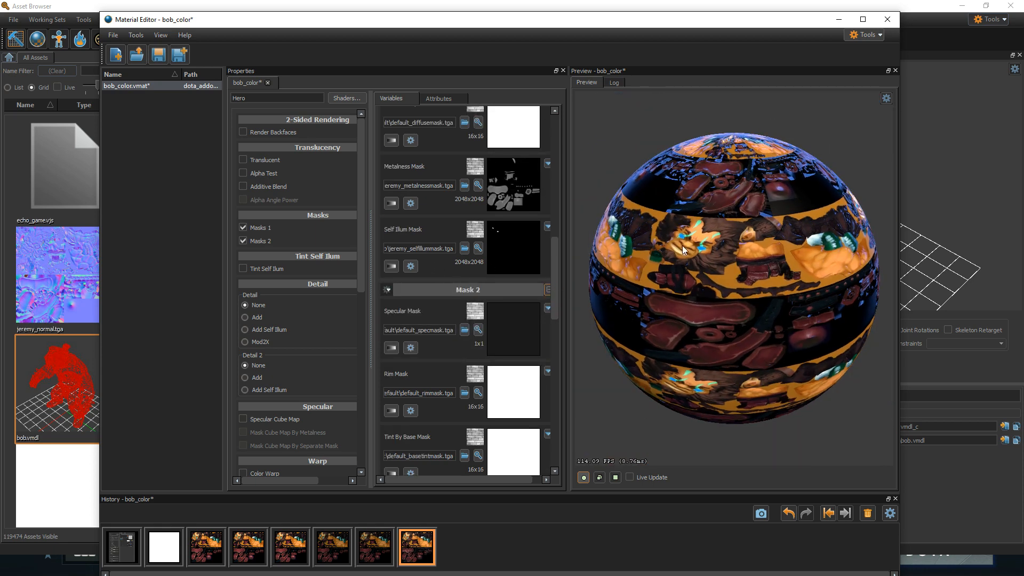
{"action": "left_click_drag", "start_coordinate": [779, 310], "coordinate": [705, 294]}
{"action": "scroll", "coordinate": [783, 309], "scroll_direction": "up", "scroll_amount": 5}
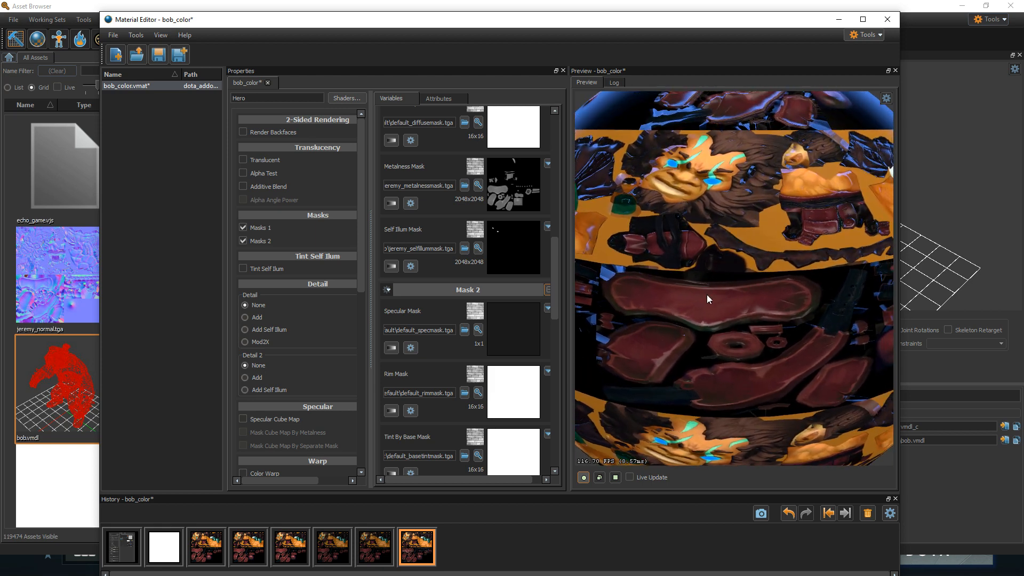
Filter the textures by "bob" and assign jeremy_specmask.tga as the material's Specular Mask
{"action": "left_click", "coordinate": [477, 330]}
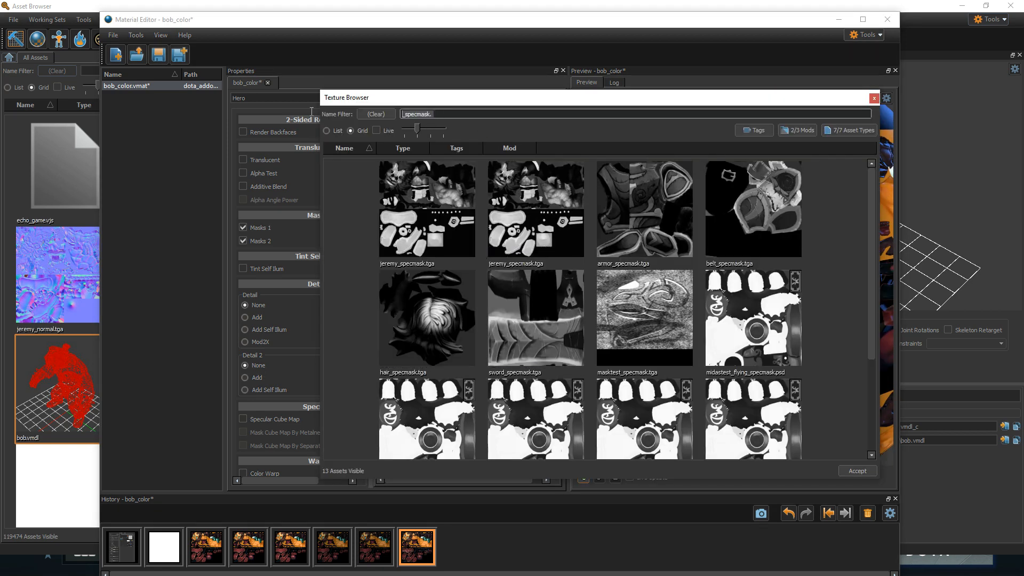
{"action": "type", "text": "bob"}
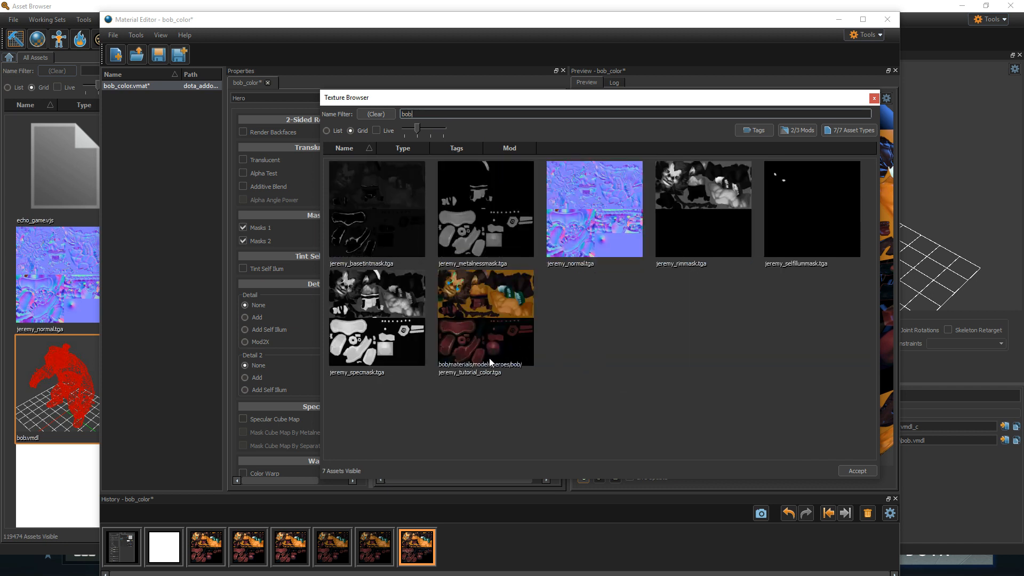
{"action": "left_click", "coordinate": [379, 344]}
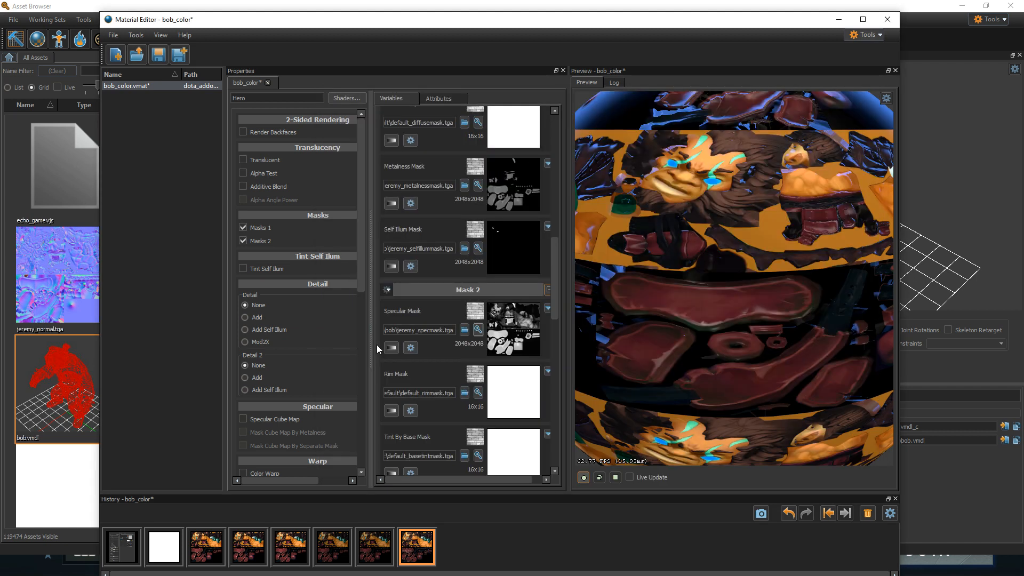
Filter the textures by "bob" and assign jeremy_rimmask.tga as the material's Rim Mask
{"action": "left_click", "coordinate": [478, 392]}
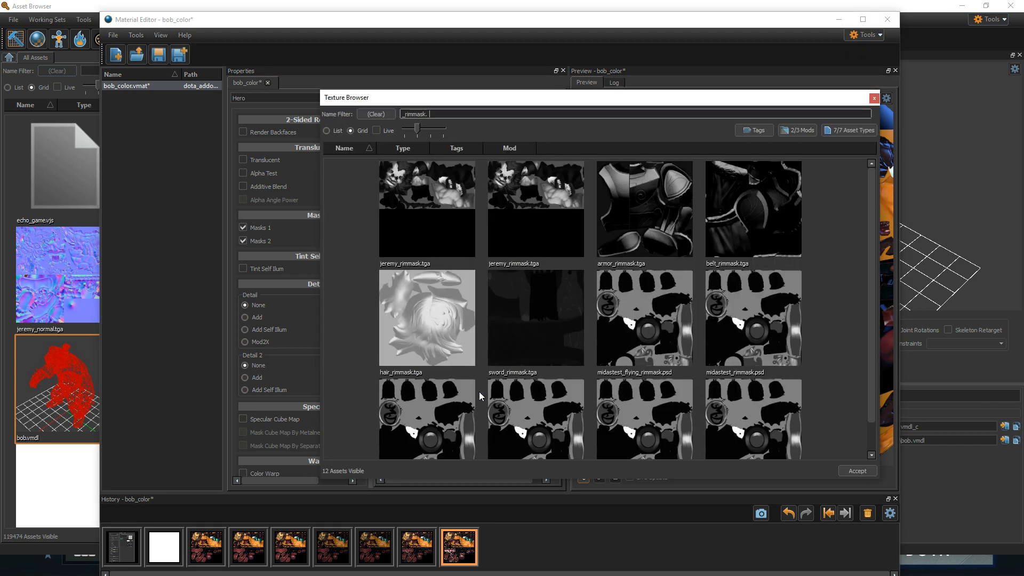
{"action": "key", "text": "ctrl+a"}
{"action": "type", "text": "bob"}
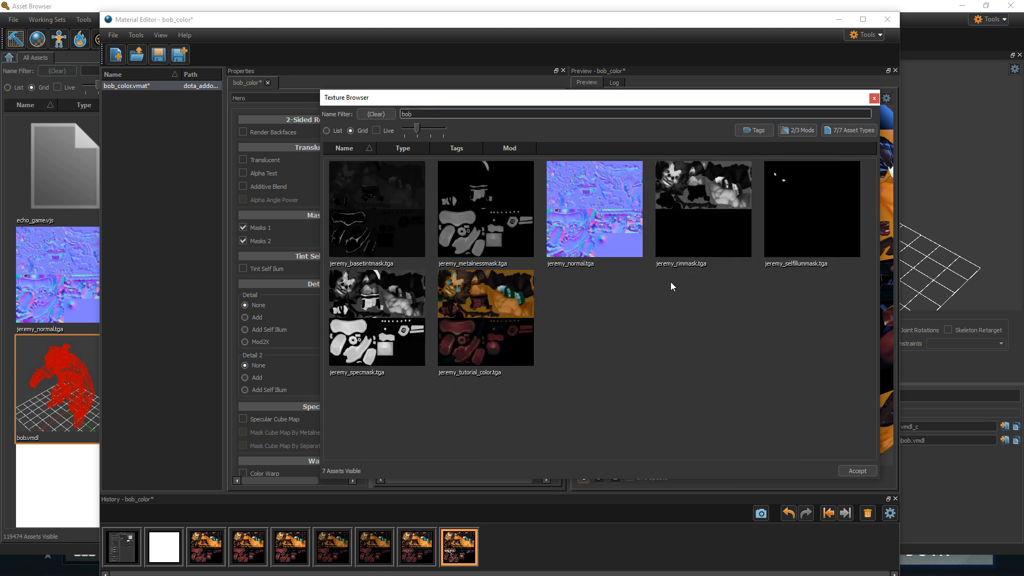
{"action": "left_click", "coordinate": [699, 218]}
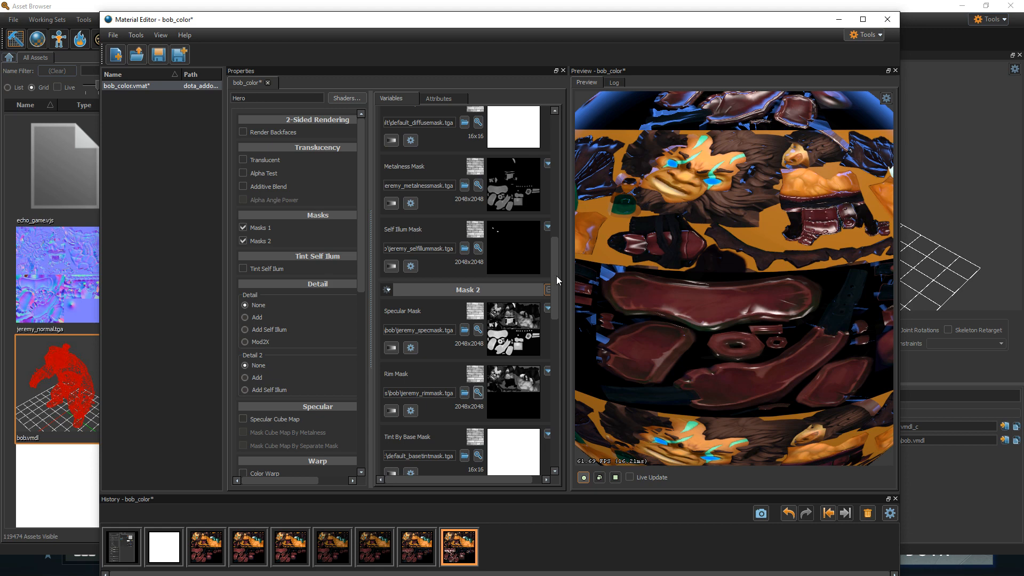
Filter the textures by "bob" and assign jeremy_basetintmask.tga as the Tint By Base Mask
{"action": "left_click_drag", "start_coordinate": [554, 280], "coordinate": [557, 302]}
{"action": "left_click", "coordinate": [477, 350]}
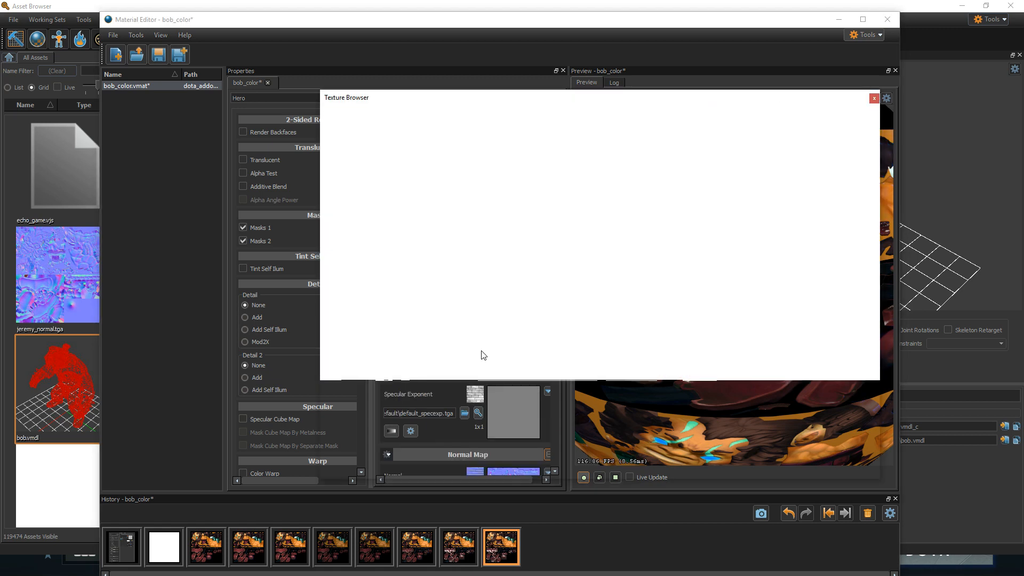
{"action": "key", "text": "BackSpace"}
{"action": "key", "text": "BackSpace"}
{"action": "key", "text": "BackSpace"}
{"action": "key", "text": "BackSpace"}
{"action": "key", "text": "BackSpace"}
{"action": "key", "text": "BackSpace"}
{"action": "key", "text": "BackSpace"}
{"action": "key", "text": "BackSpace"}
{"action": "key", "text": "BackSpace"}
{"action": "key", "text": "BackSpace"}
{"action": "key", "text": "BackSpace"}
{"action": "key", "text": "BackSpace"}
{"action": "key", "text": "BackSpace"}
{"action": "key", "text": "BackSpace"}
{"action": "key", "text": "BackSpace"}
{"action": "type", "text": "bob"}
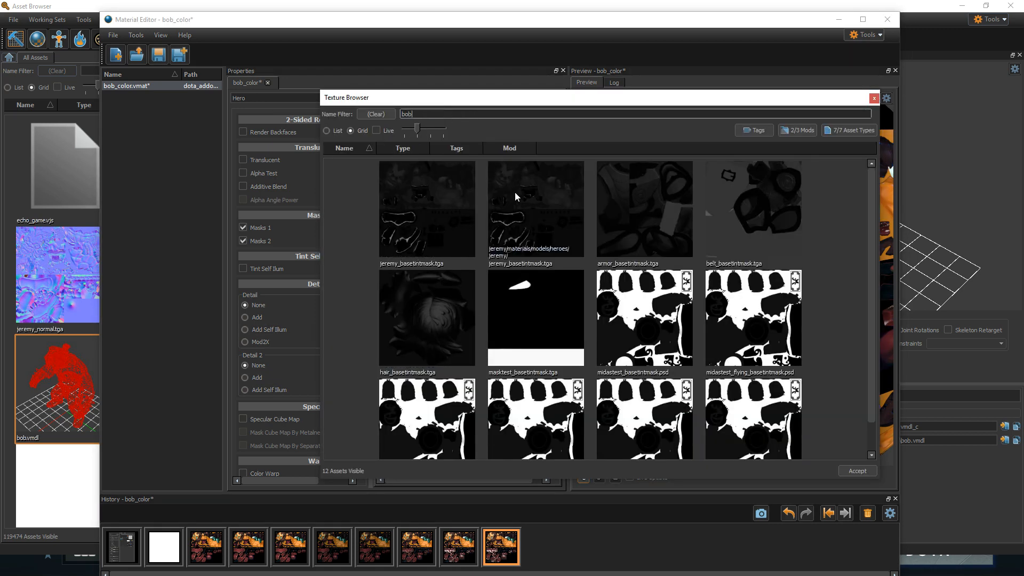
{"action": "left_click", "coordinate": [368, 205]}
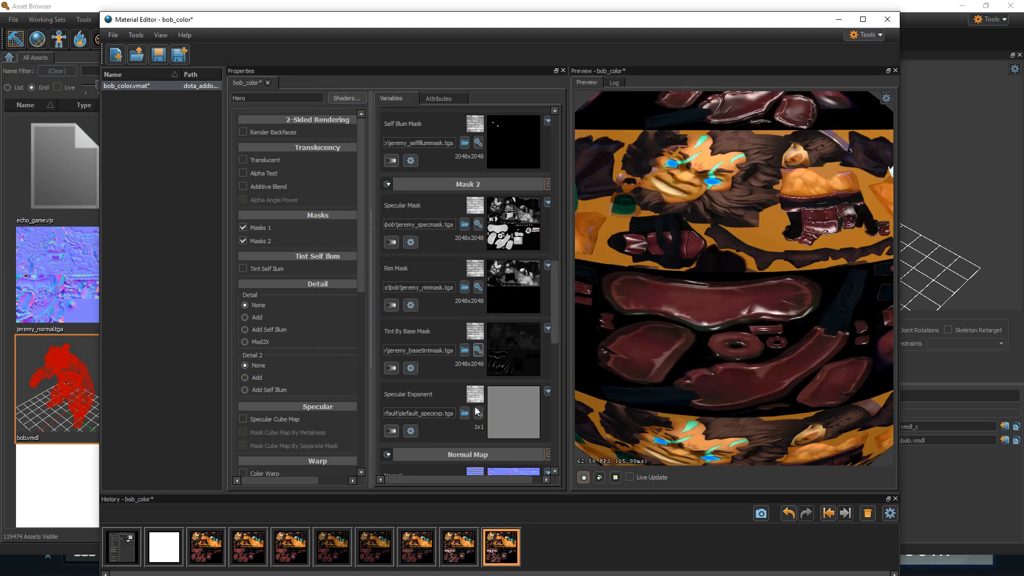
Assign jeremy_specmask.tga as the Specular Exponent texture and inspect the preview sphere from different angles
{"action": "left_click", "coordinate": [478, 413]}
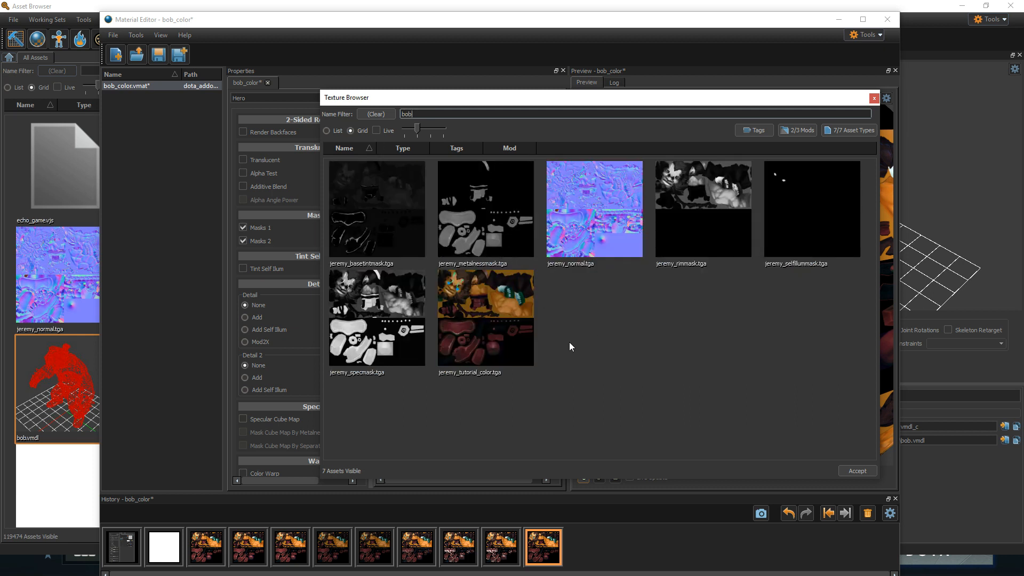
{"action": "left_click", "coordinate": [381, 328]}
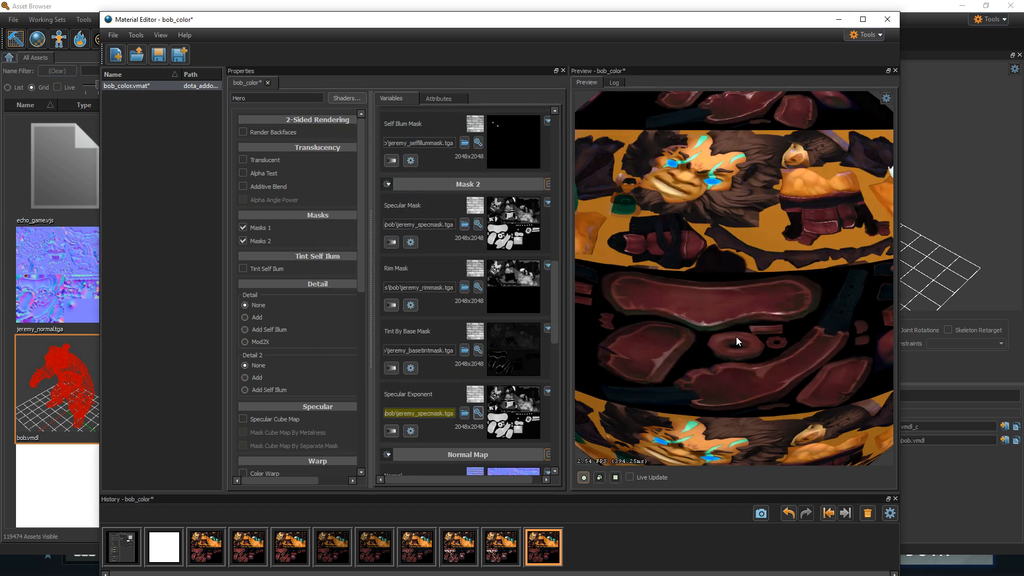
{"action": "scroll", "coordinate": [734, 277], "scroll_direction": "up", "scroll_amount": 5}
{"action": "left_click_drag", "start_coordinate": [733, 277], "coordinate": [779, 261]}
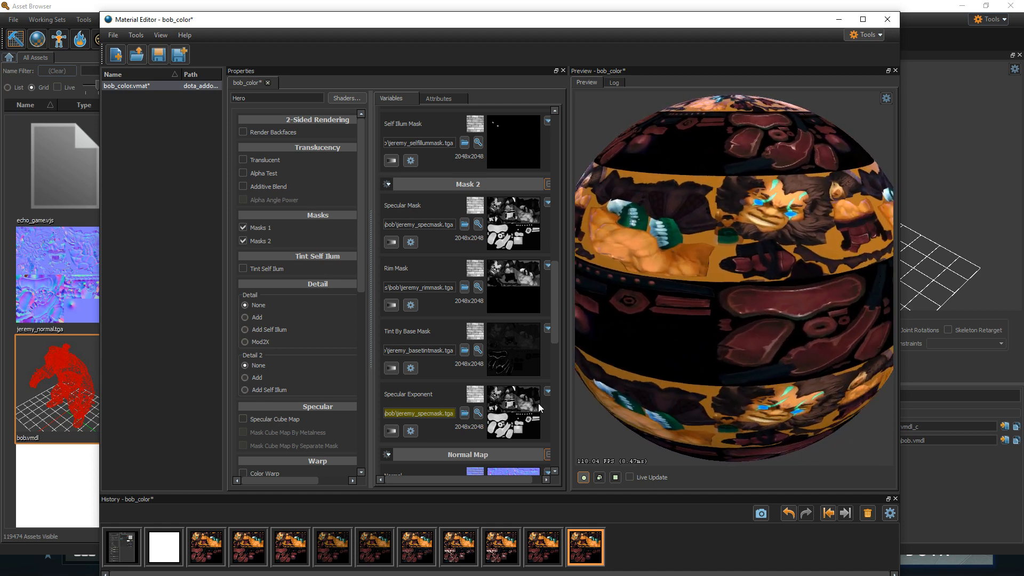
{"action": "left_click_drag", "start_coordinate": [617, 365], "coordinate": [579, 311]}
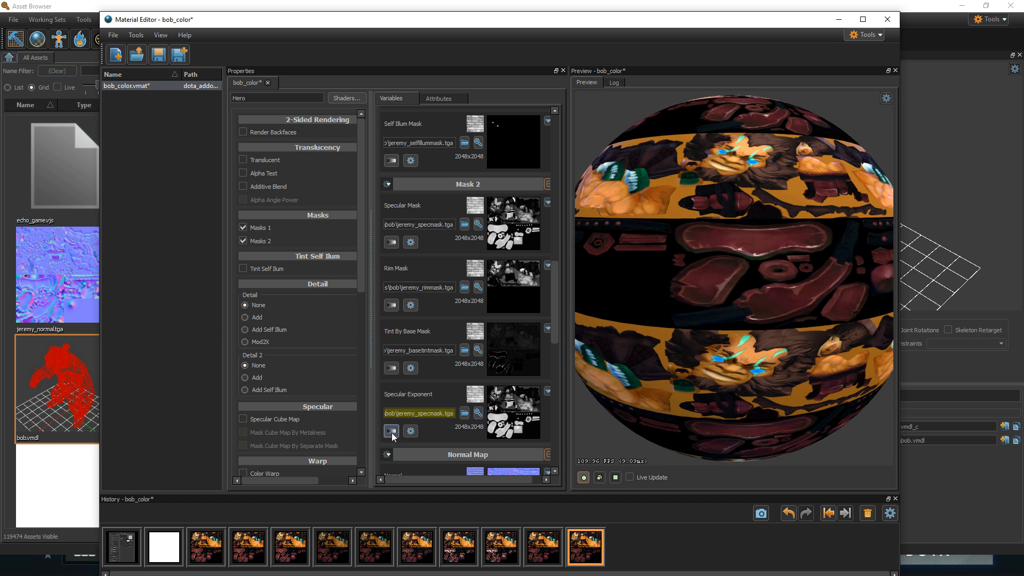
Try a constant Specular Exponent of 1.000 on the preview sphere, and switch back to the texture
{"action": "left_click", "coordinate": [391, 431]}
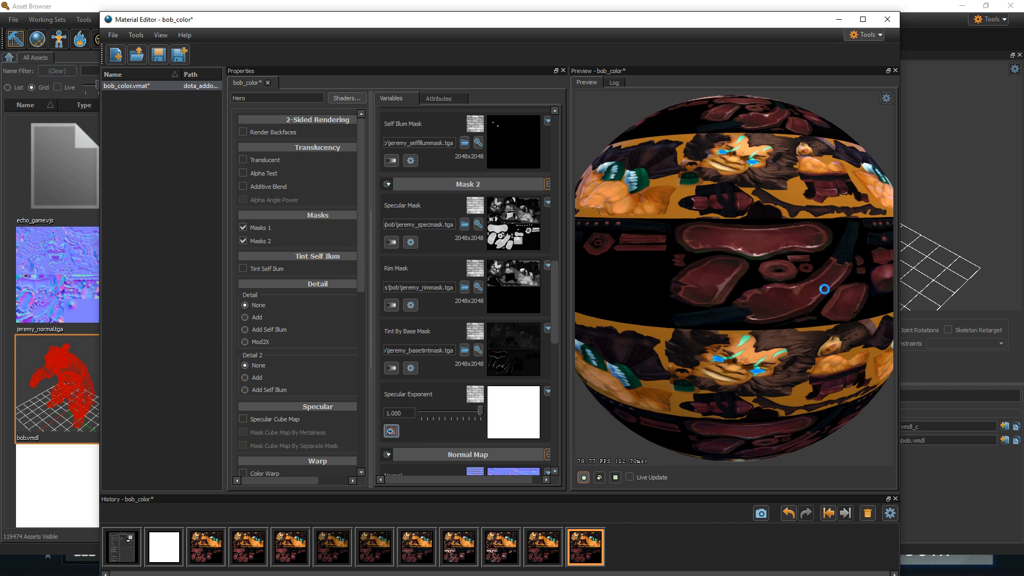
{"action": "left_click_drag", "start_coordinate": [809, 273], "coordinate": [795, 254]}
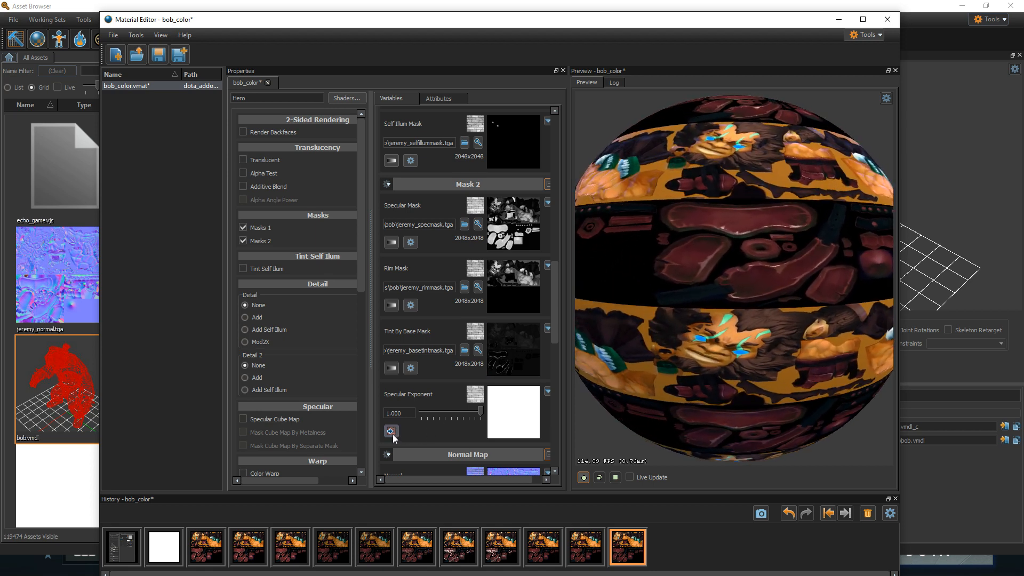
{"action": "left_click", "coordinate": [391, 432]}
{"action": "left_click_drag", "start_coordinate": [706, 309], "coordinate": [643, 347]}
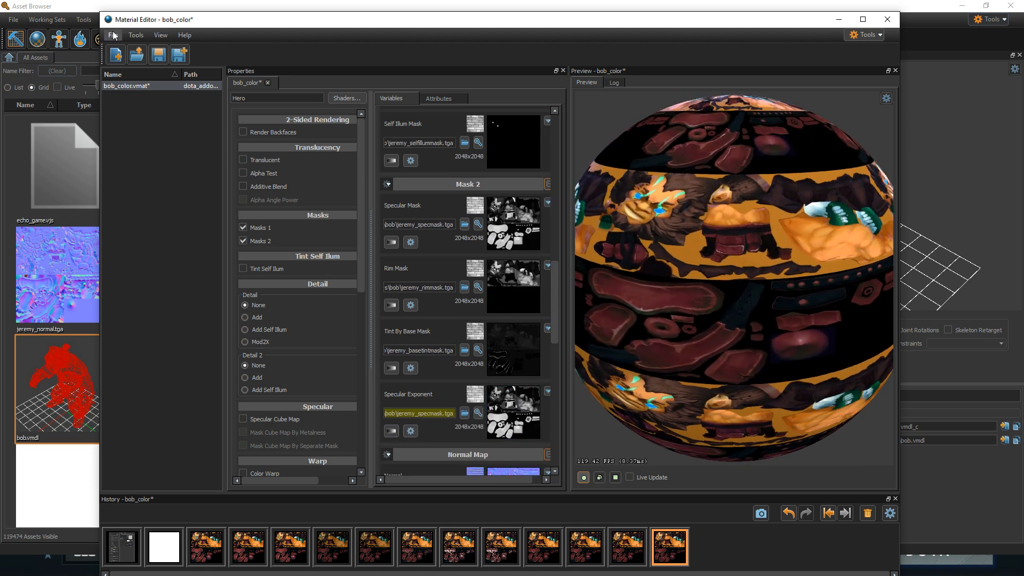
Save the bob_color material and return to the Asset Browser
{"action": "left_click", "coordinate": [116, 39]}
{"action": "left_click", "coordinate": [132, 80]}
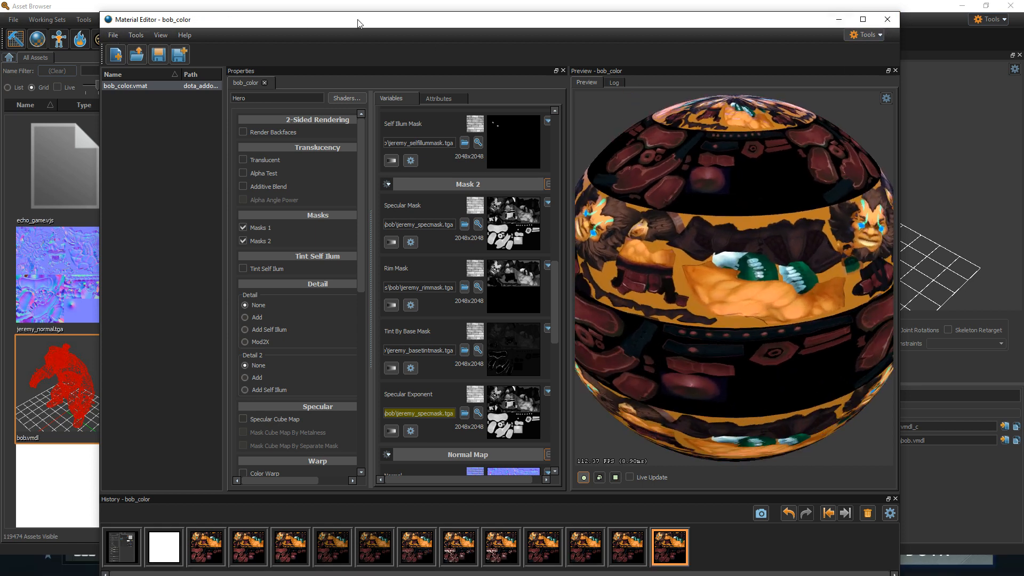
{"action": "left_click_drag", "start_coordinate": [355, 24], "coordinate": [324, 18]}
{"action": "left_click", "coordinate": [856, 15]}
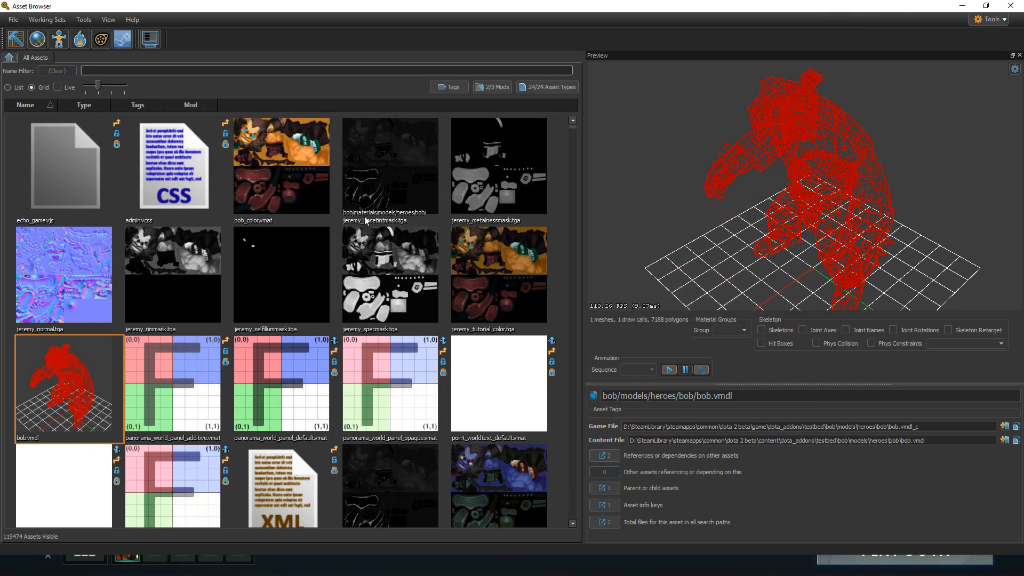
Preview bob_color.vmat, open bob.vmdl for editing, and show the grid while viewing the model from the front
{"action": "left_click", "coordinate": [261, 166]}
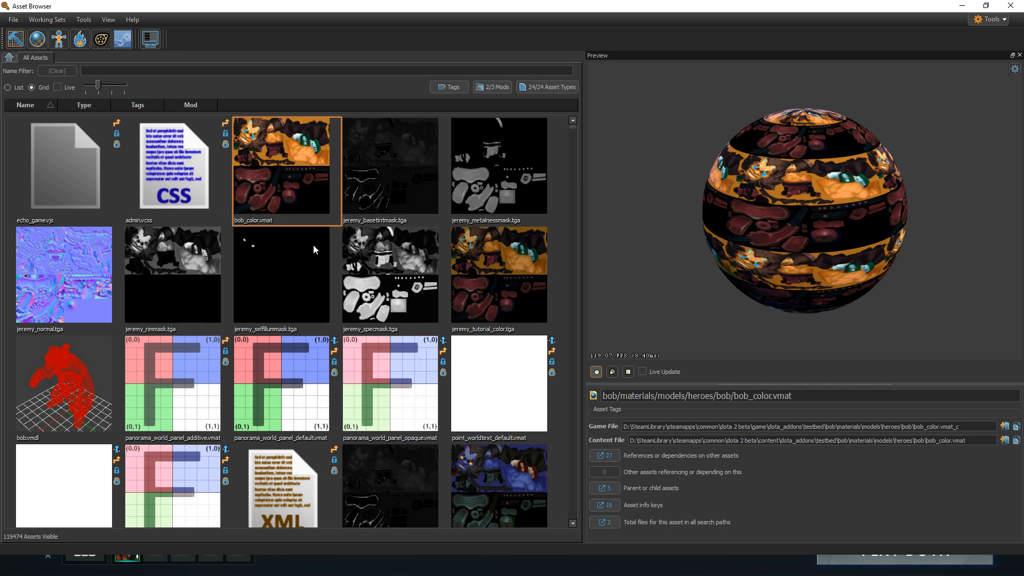
{"action": "left_click", "coordinate": [88, 371]}
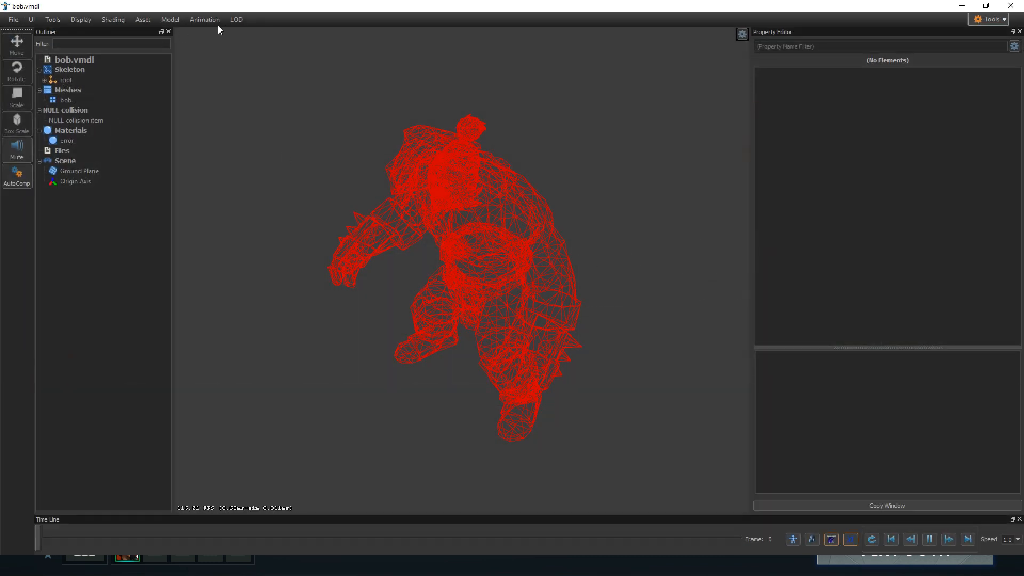
{"action": "left_click", "coordinate": [741, 34]}
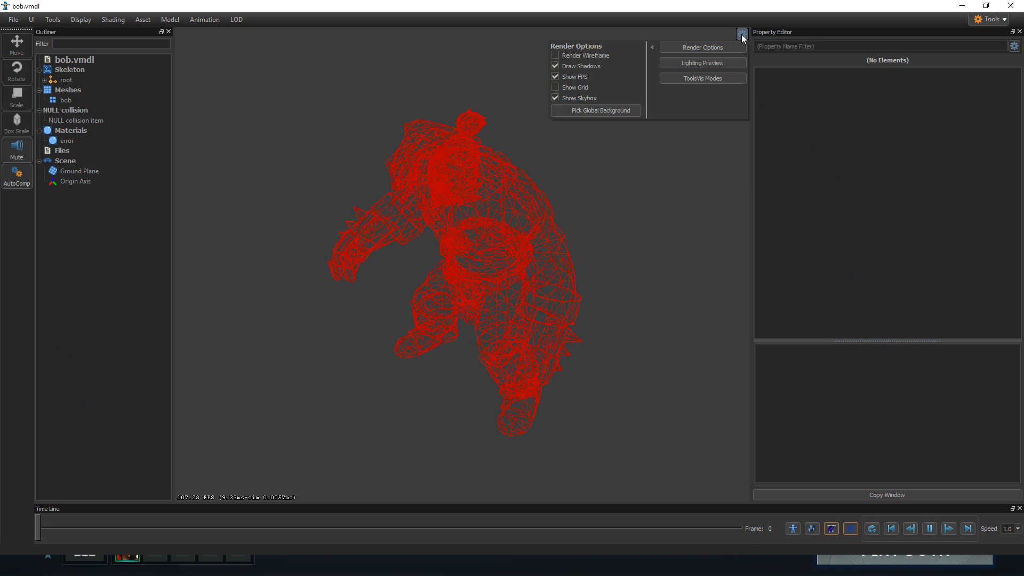
{"action": "left_click", "coordinate": [587, 86]}
{"action": "left_click", "coordinate": [742, 34]}
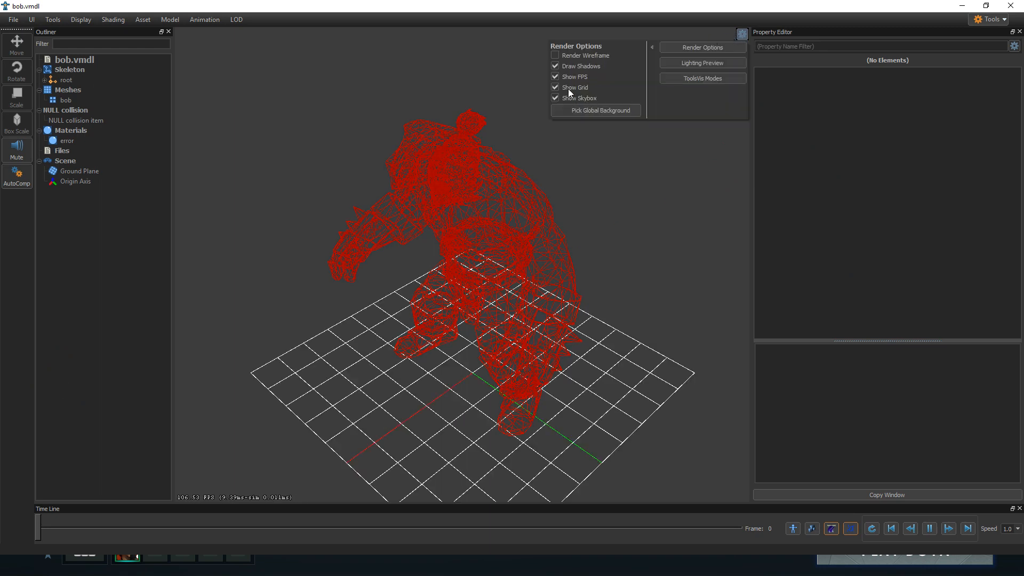
{"action": "left_click_drag", "start_coordinate": [580, 305], "coordinate": [666, 404]}
{"action": "left_click_drag", "start_coordinate": [464, 365], "coordinate": [526, 341]}
{"action": "scroll", "coordinate": [503, 347], "scroll_direction": "down", "scroll_amount": 3}
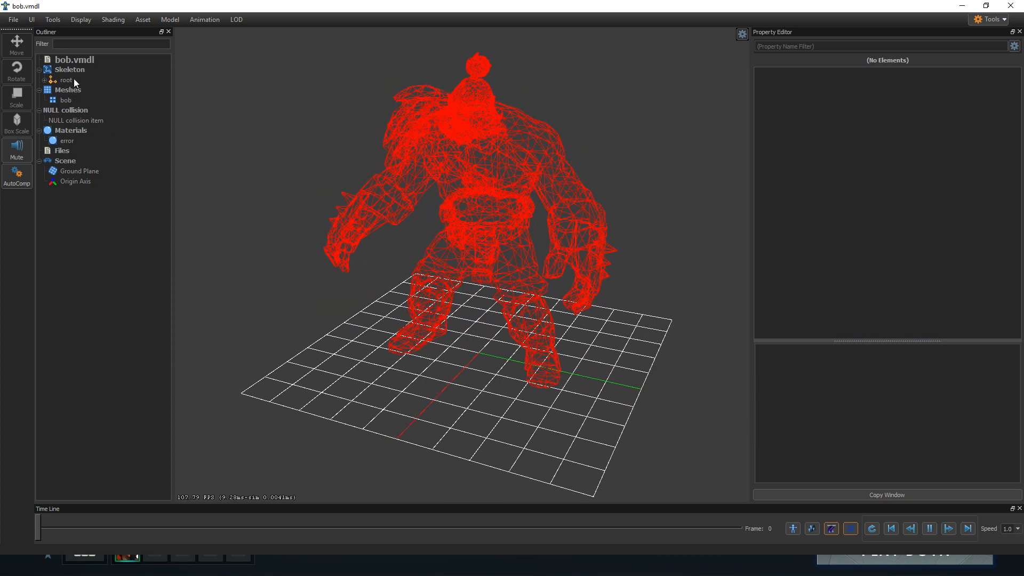
Look through the model's skeleton, mesh and material entries, and add a material group
{"action": "left_click", "coordinate": [60, 83]}
{"action": "left_click", "coordinate": [65, 101]}
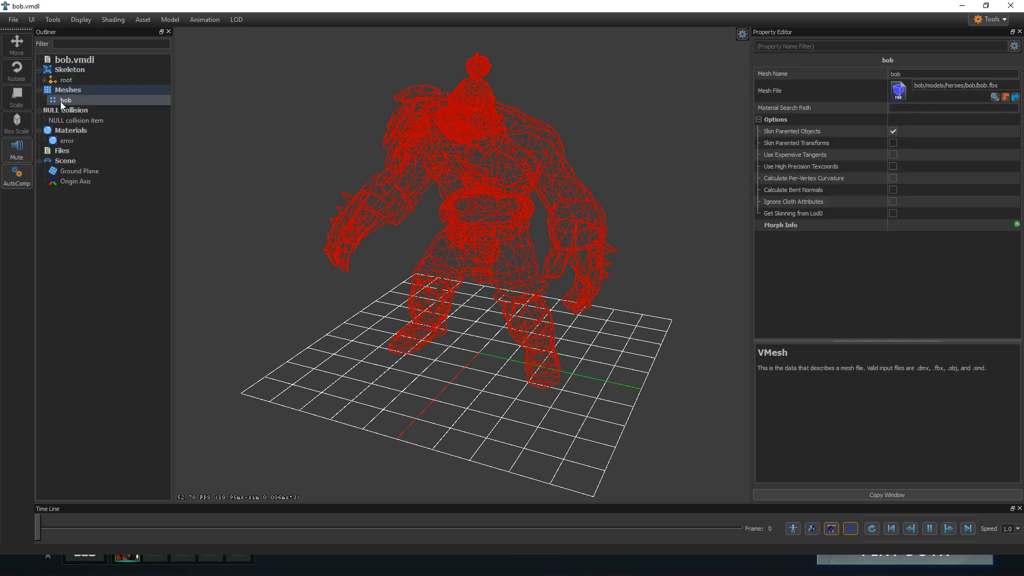
{"action": "left_click", "coordinate": [74, 131]}
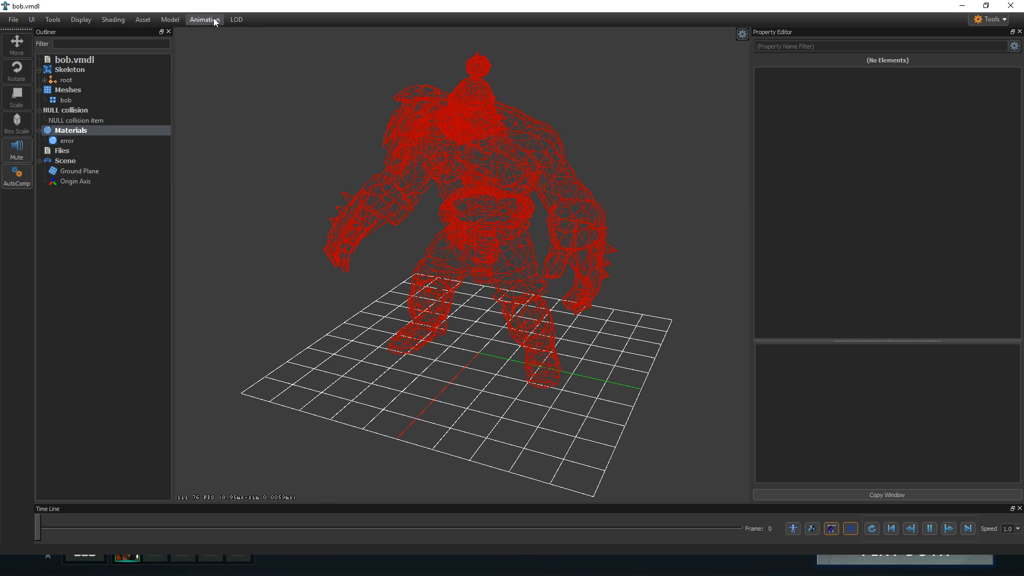
{"action": "left_click", "coordinate": [171, 20]}
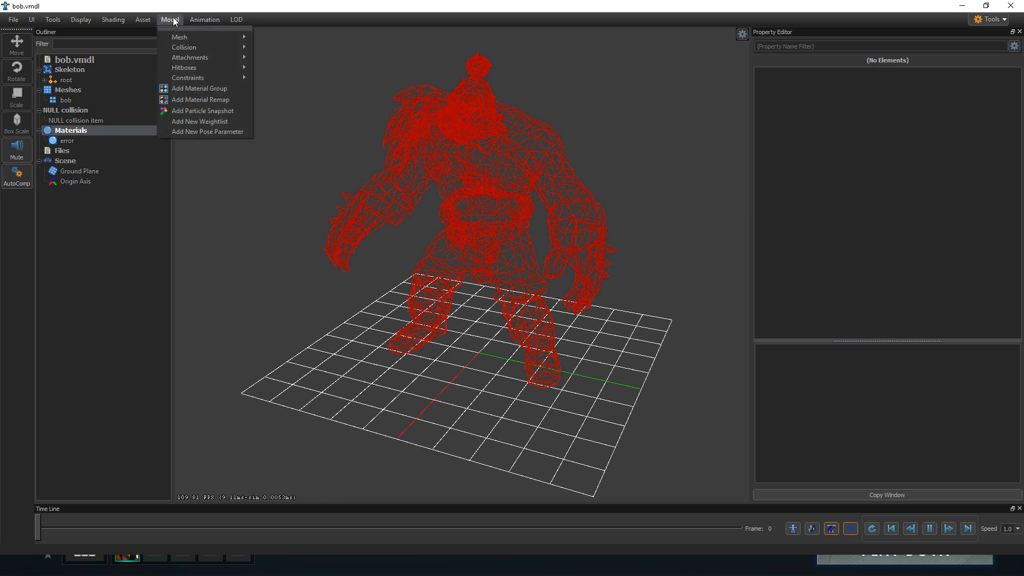
{"action": "left_click", "coordinate": [205, 89]}
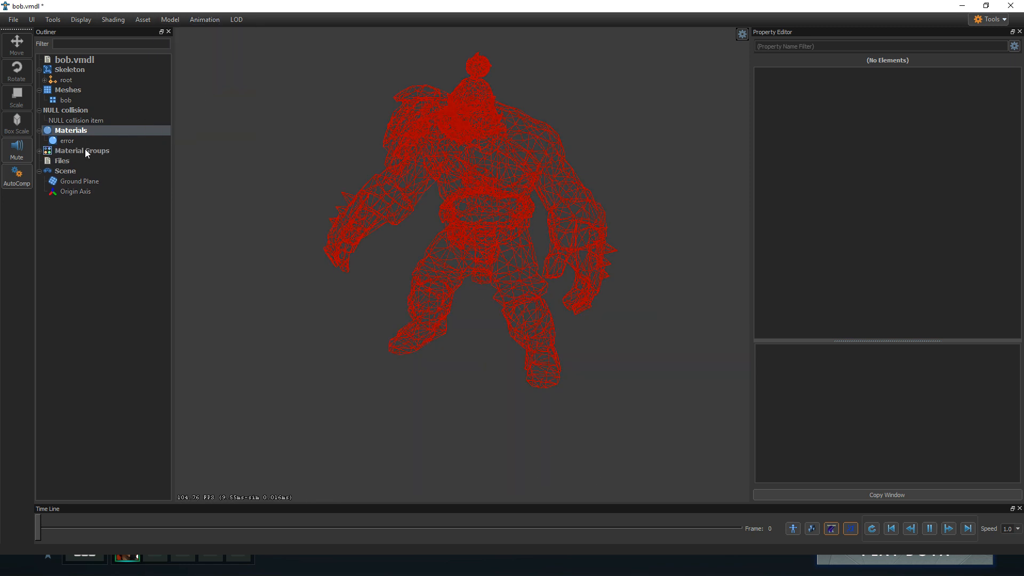
Assign bob_color.vmat as the first material of the default material group
{"action": "left_click", "coordinate": [76, 152]}
{"action": "left_click", "coordinate": [39, 152]}
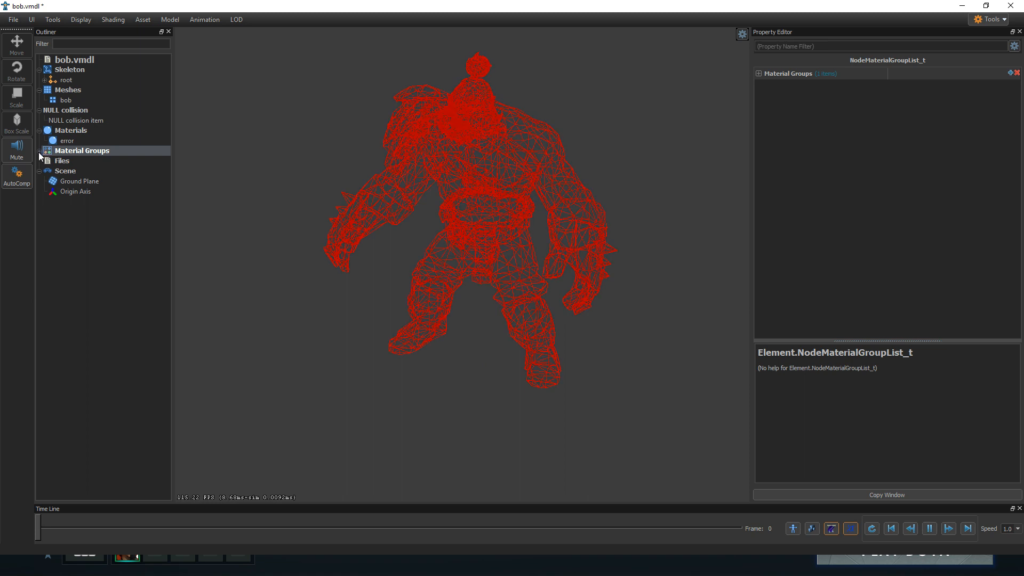
{"action": "left_click", "coordinate": [68, 163]}
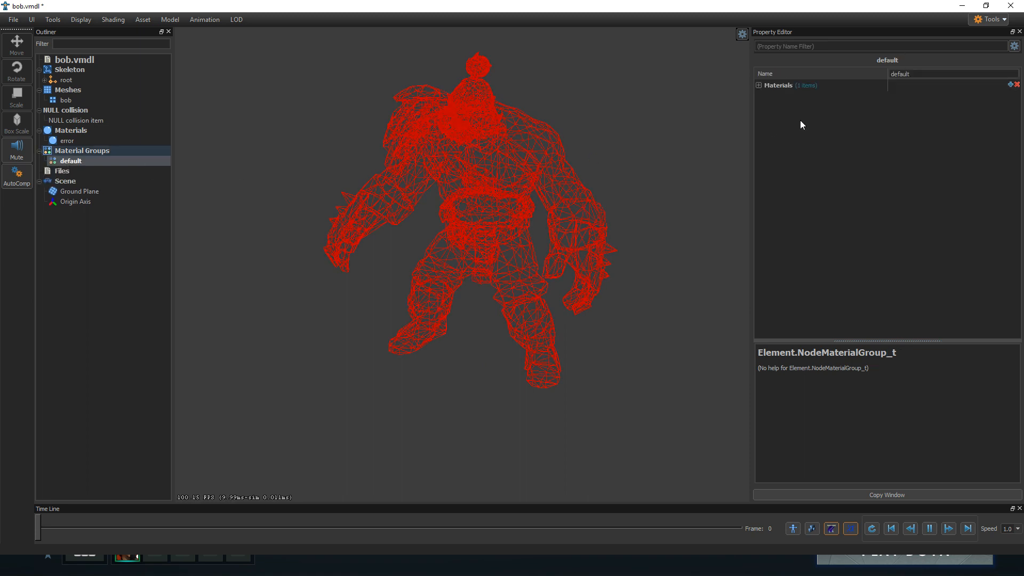
{"action": "left_click", "coordinate": [759, 86]}
{"action": "left_click", "coordinate": [759, 86]}
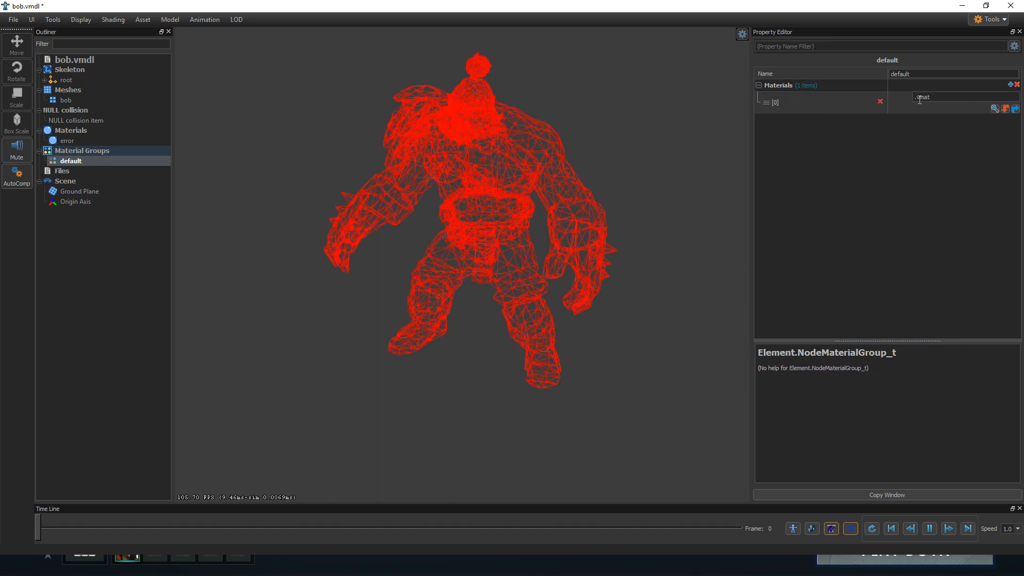
{"action": "left_click", "coordinate": [993, 108]}
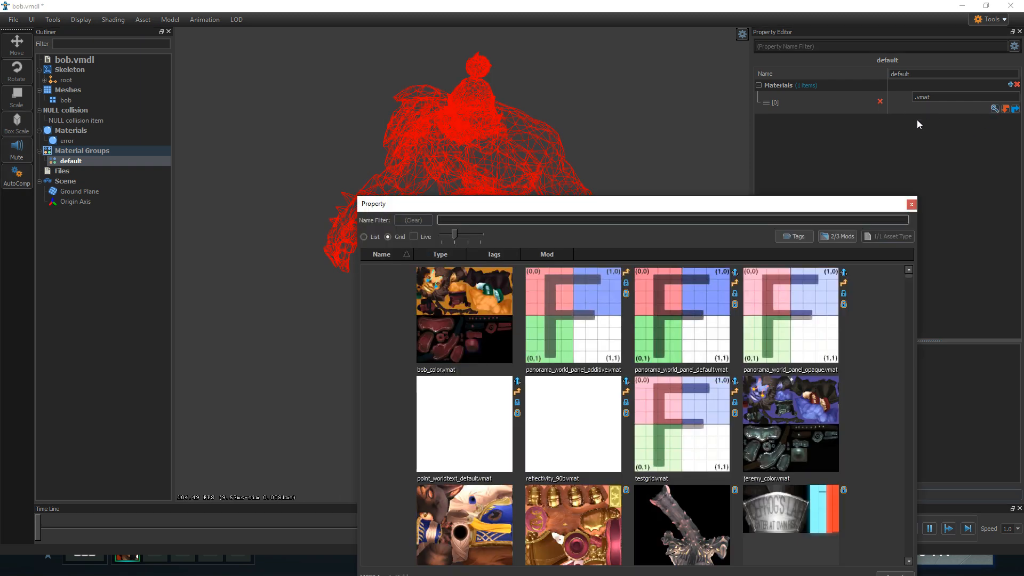
{"action": "left_click", "coordinate": [466, 313]}
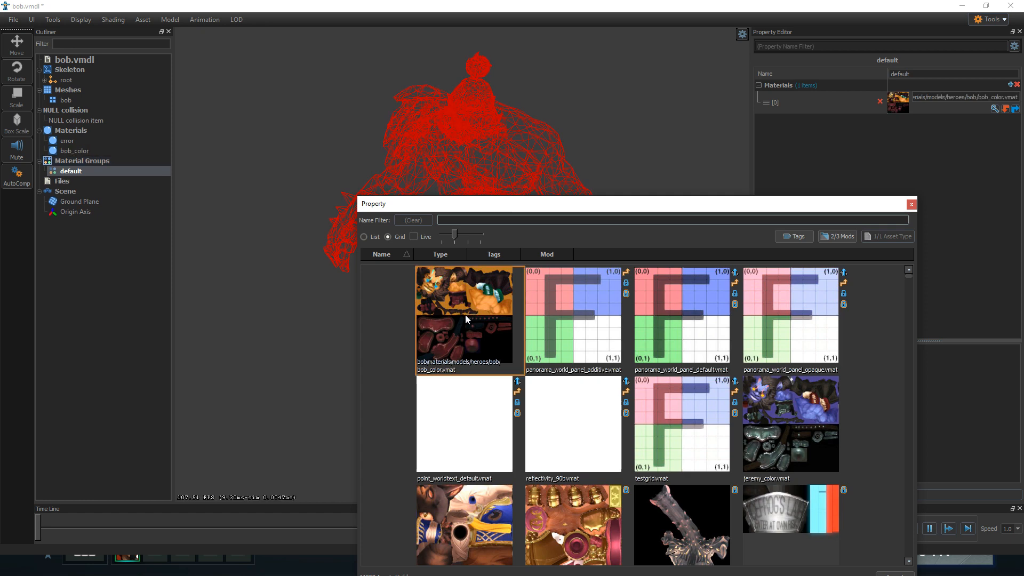
{"action": "double_click", "coordinate": [464, 314]}
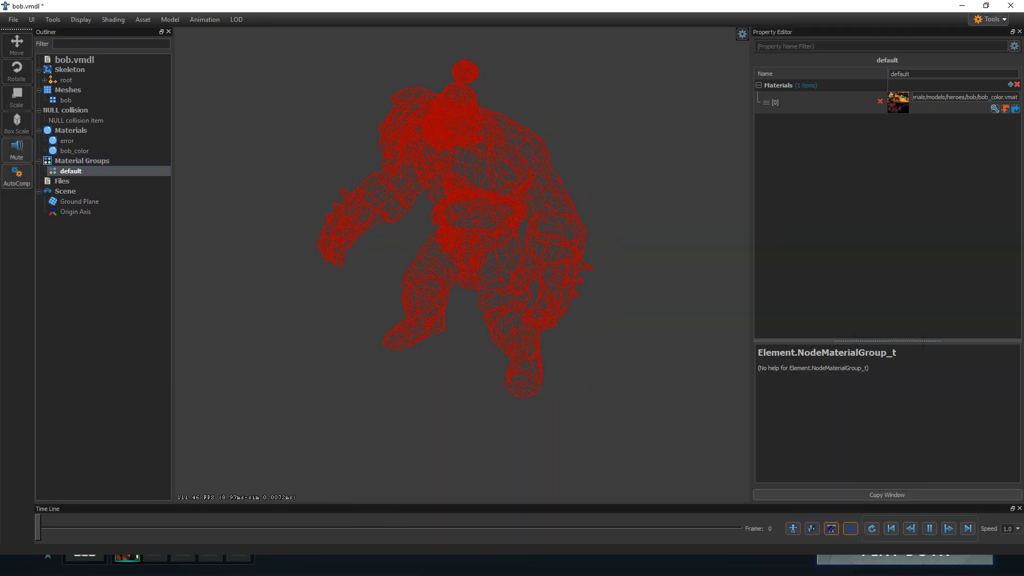
Turn the viewport's ground grid back on
{"action": "left_click", "coordinate": [741, 33]}
{"action": "left_click", "coordinate": [566, 88]}
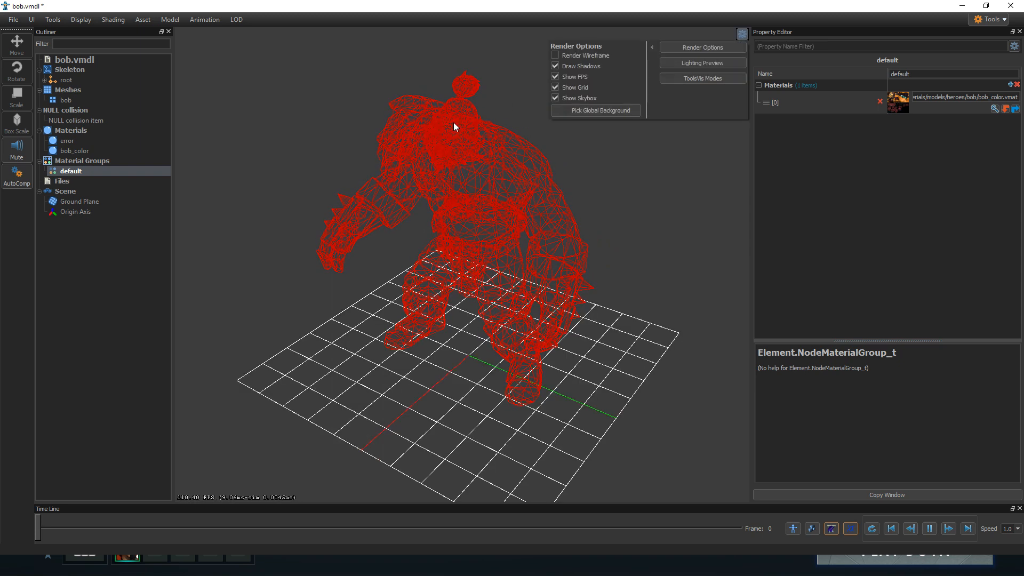
Add a material remap to bob.vmdl and select the new remap entry
{"action": "left_click", "coordinate": [168, 21]}
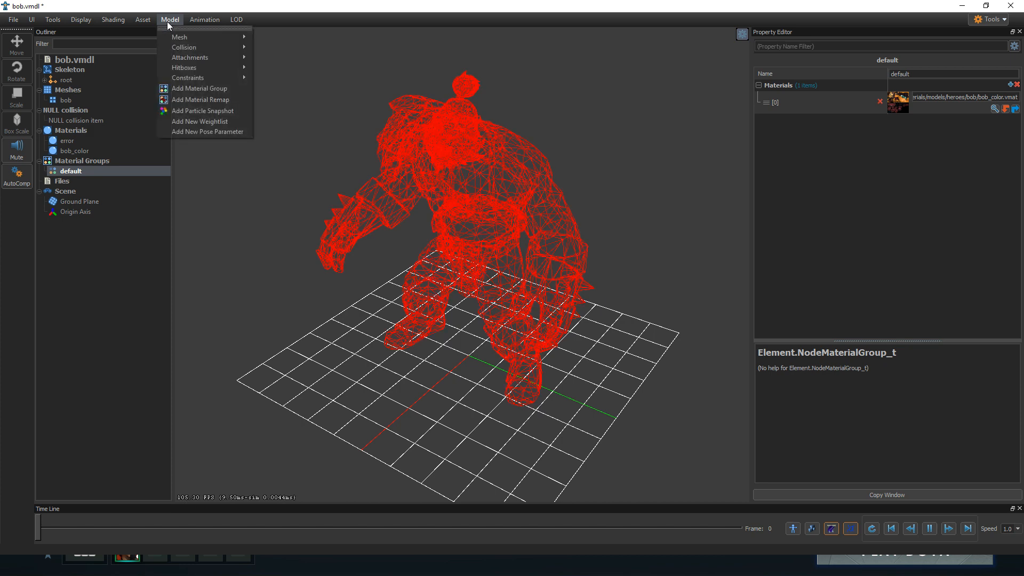
{"action": "left_click", "coordinate": [192, 100]}
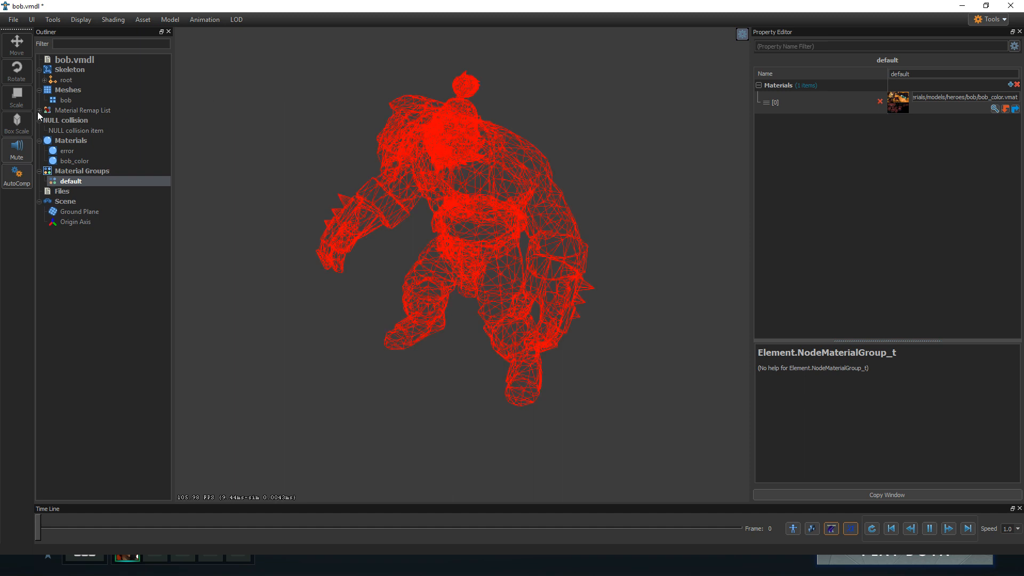
{"action": "left_click", "coordinate": [63, 120]}
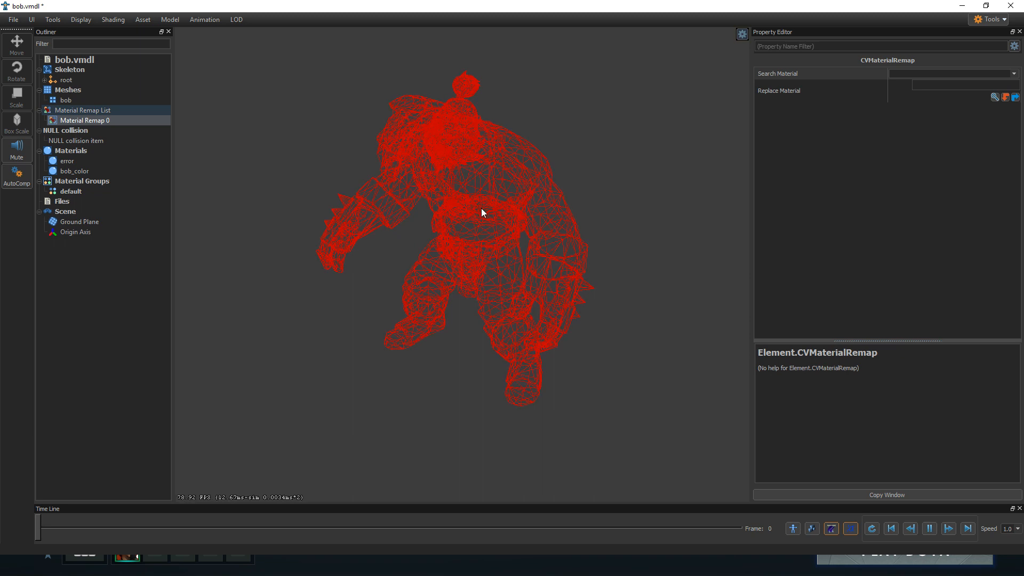
Set the material remap's search material to the * wildcard
{"action": "left_click", "coordinate": [1013, 74]}
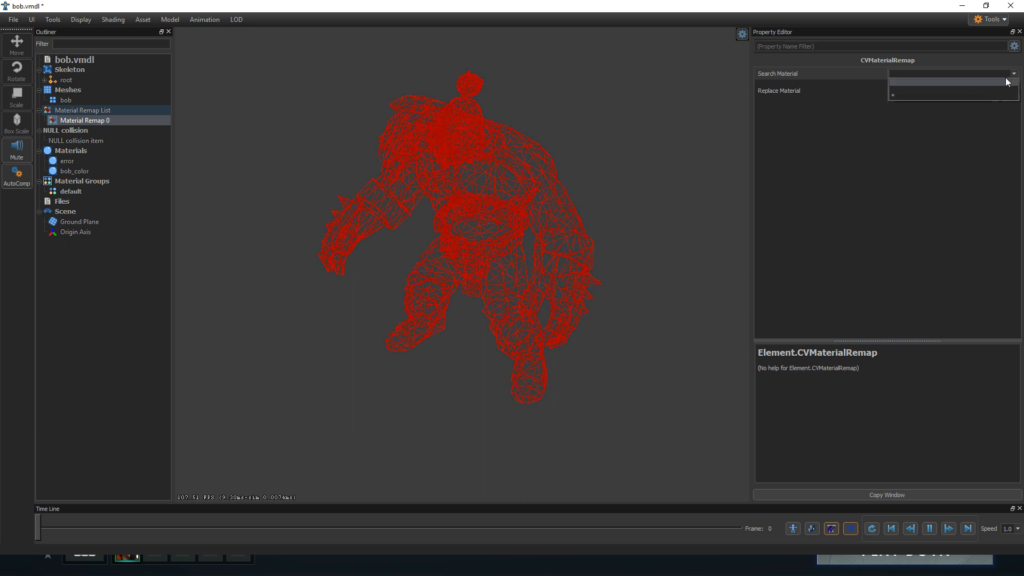
{"action": "left_click", "coordinate": [906, 93]}
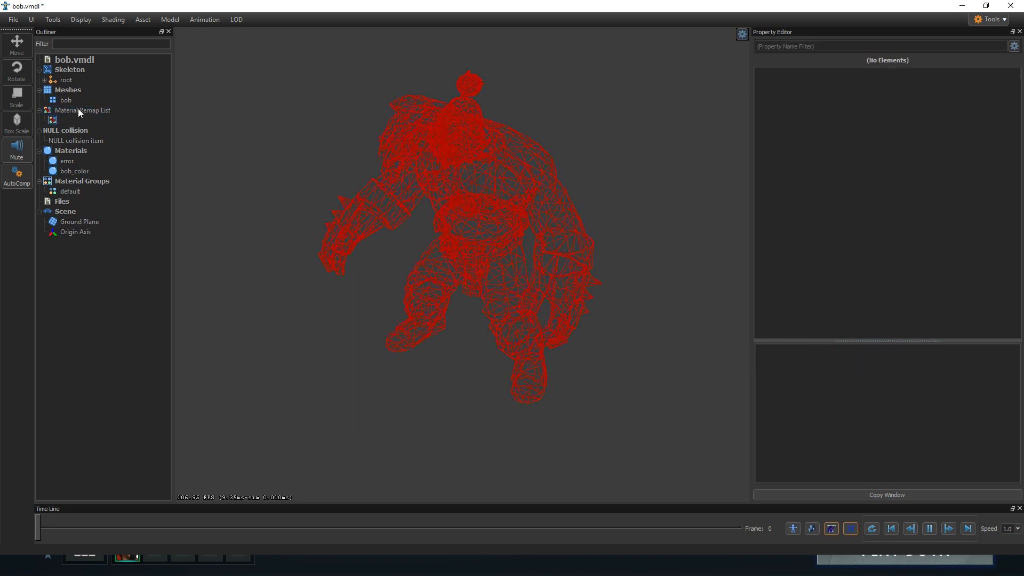
{"action": "left_click", "coordinate": [53, 120]}
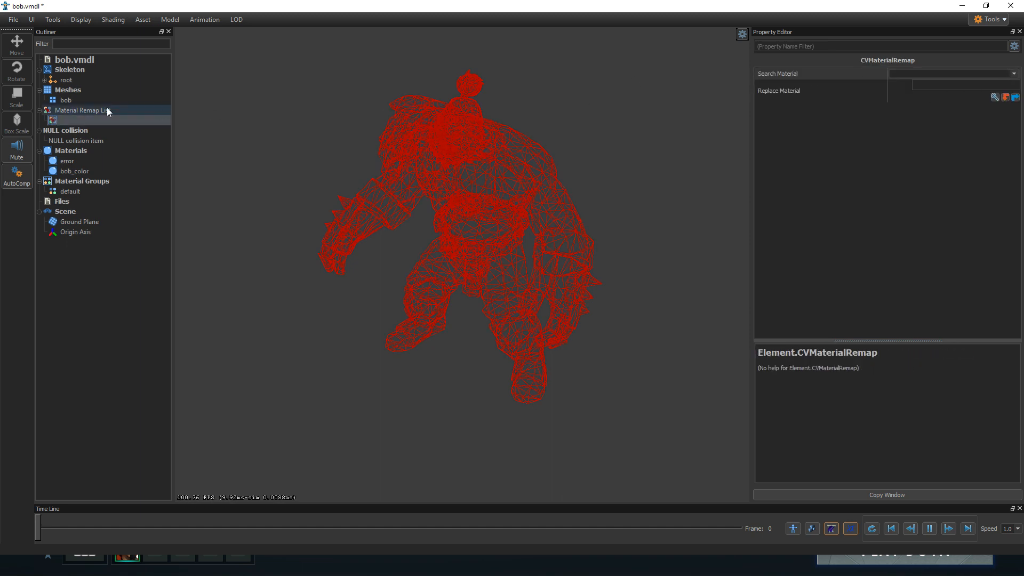
{"action": "left_click", "coordinate": [54, 112]}
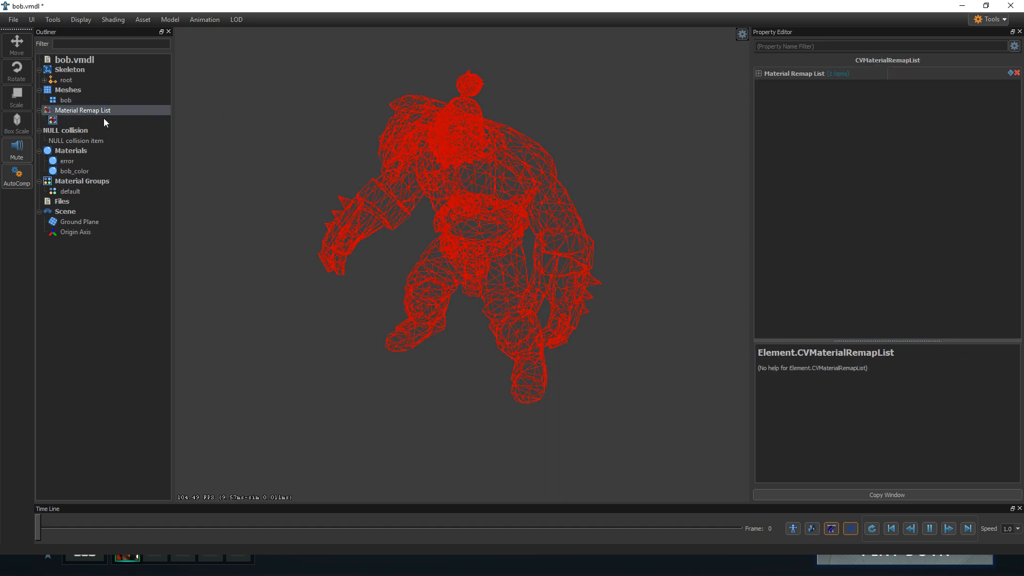
{"action": "left_click", "coordinate": [53, 120]}
{"action": "left_click", "coordinate": [1010, 73]}
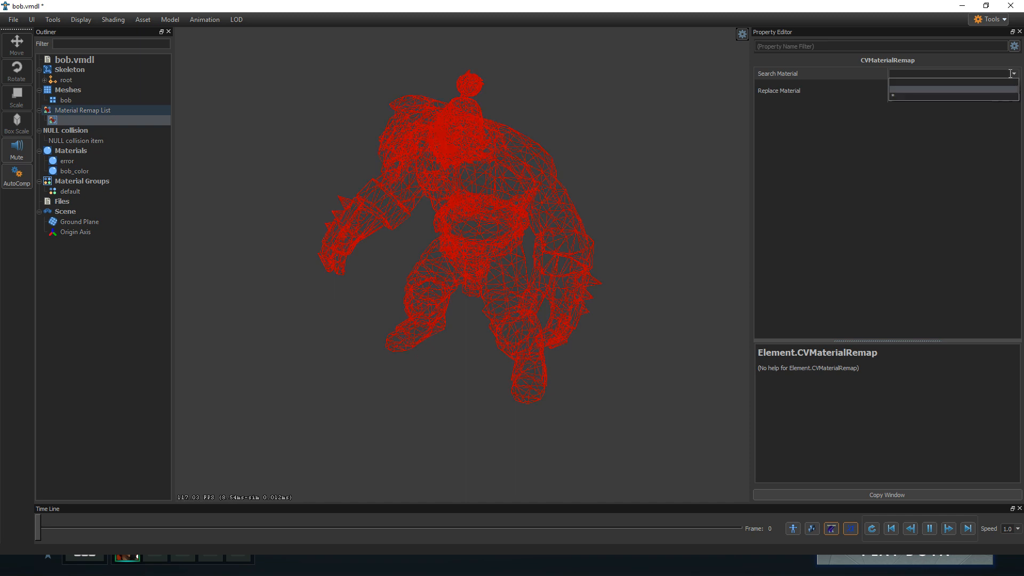
{"action": "left_click", "coordinate": [892, 97]}
{"action": "left_click", "coordinate": [60, 120]}
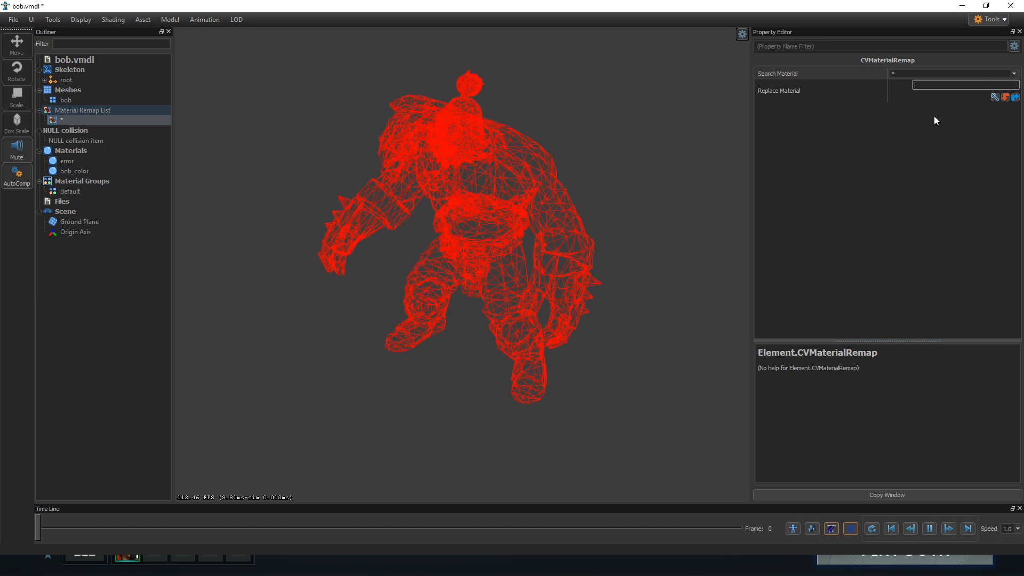
{"action": "left_click", "coordinate": [1012, 74]}
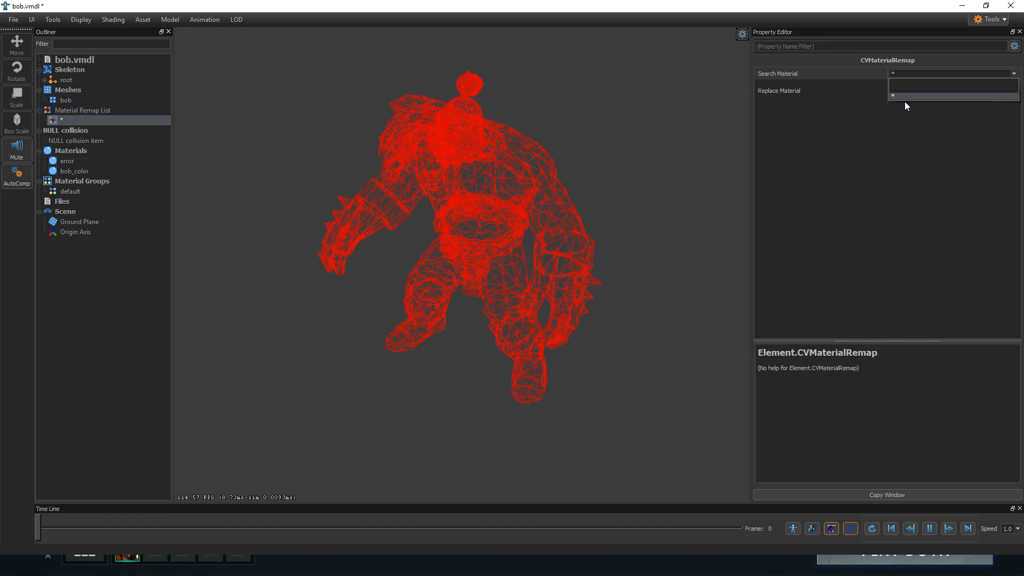
{"action": "left_click", "coordinate": [898, 96]}
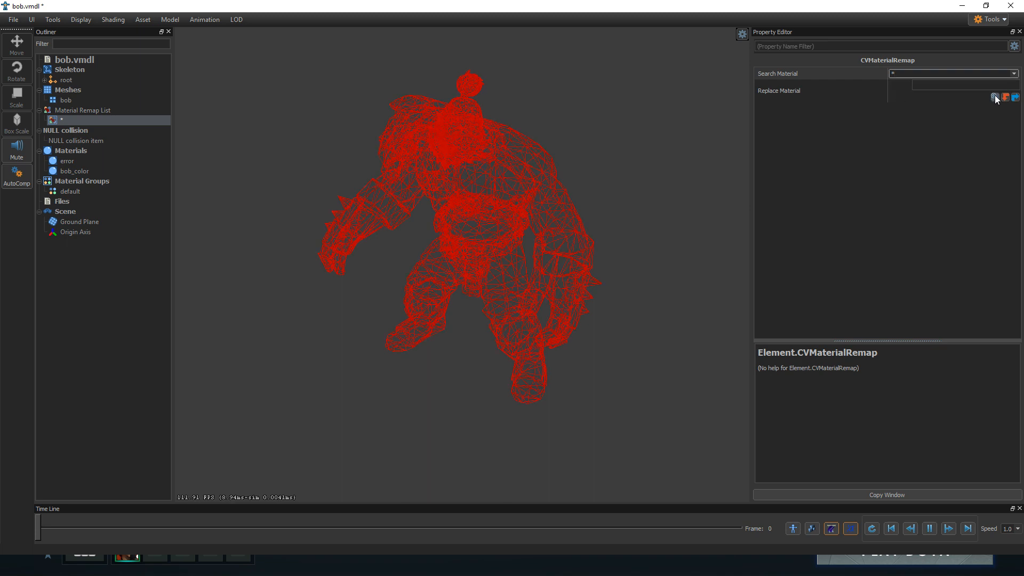
Choose bob_color.vmat as the remap's replacement material and inspect the hero from several angles
{"action": "left_click", "coordinate": [994, 97]}
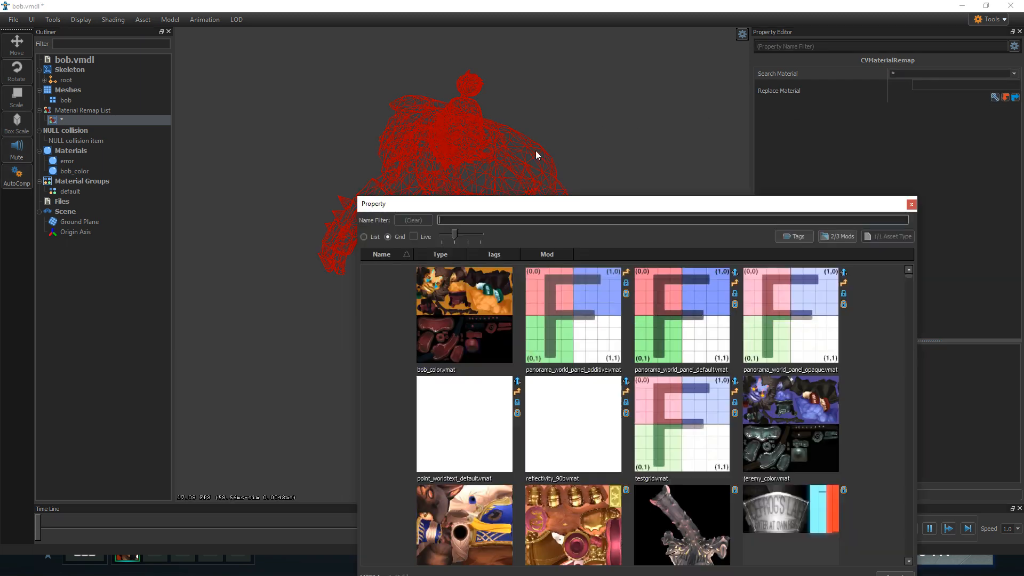
{"action": "double_click", "coordinate": [462, 310]}
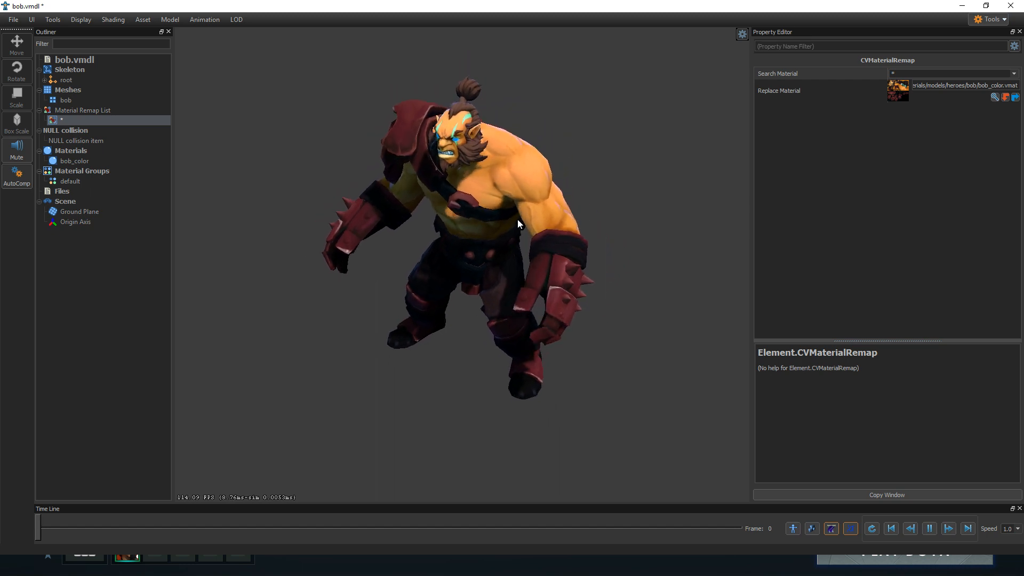
{"action": "left_click_drag", "start_coordinate": [516, 215], "coordinate": [682, 206]}
{"action": "scroll", "coordinate": [670, 215], "scroll_direction": "up", "scroll_amount": 2}
{"action": "left_click_drag", "start_coordinate": [594, 217], "coordinate": [579, 229]}
{"action": "left_click_drag", "start_coordinate": [612, 179], "coordinate": [616, 194]}
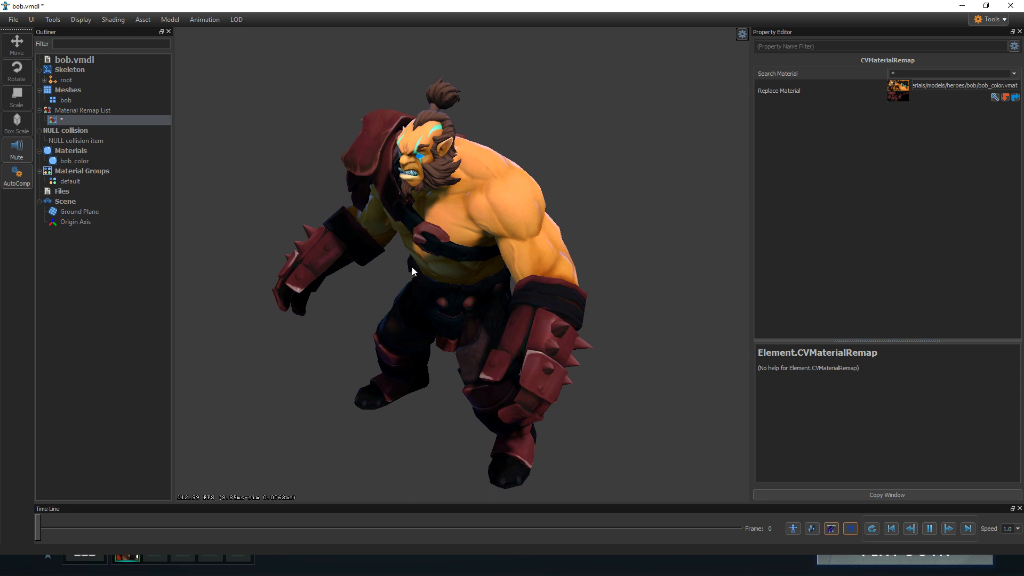
{"action": "left_click_drag", "start_coordinate": [666, 149], "coordinate": [673, 114]}
Inspect the hero's mesh with wireframe rendering, toggling it on and back off
{"action": "left_click", "coordinate": [742, 34]}
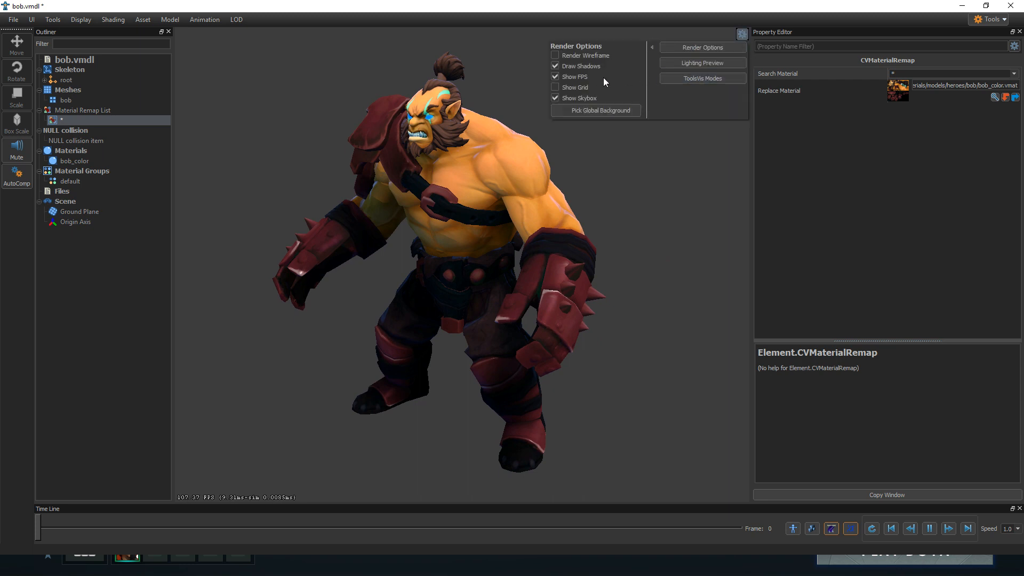
{"action": "left_click", "coordinate": [586, 56]}
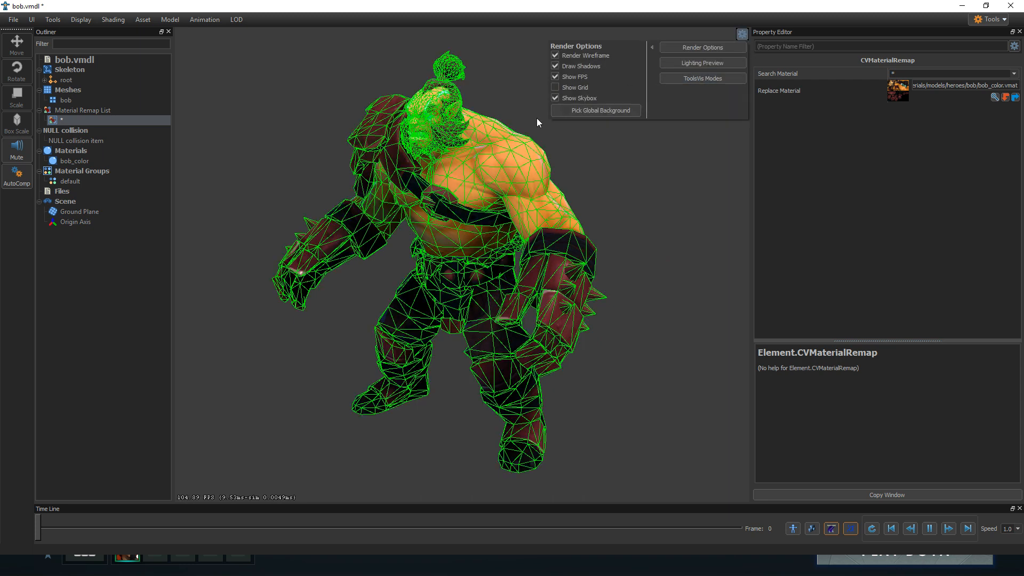
{"action": "left_click", "coordinate": [577, 54]}
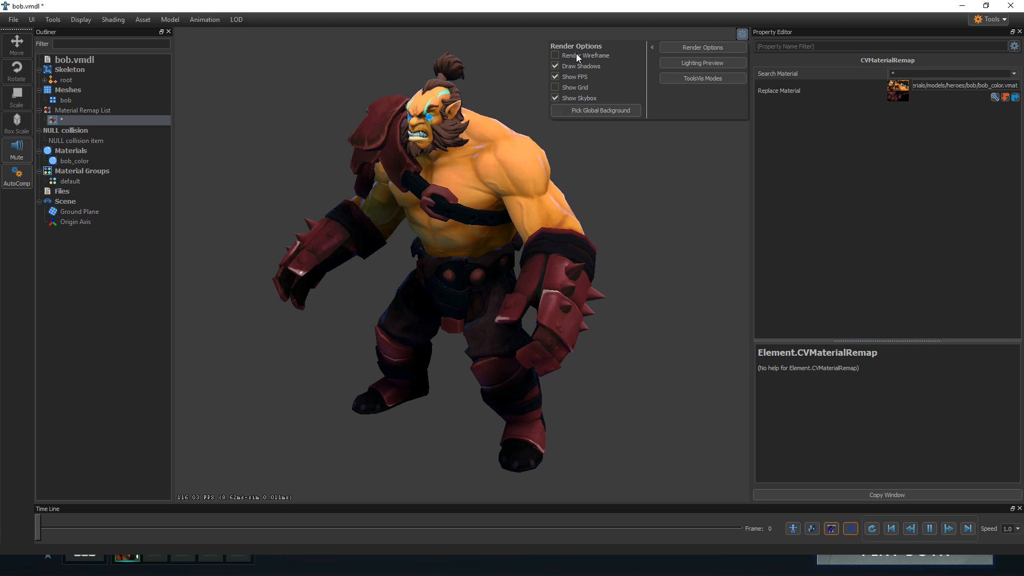
{"action": "left_click", "coordinate": [576, 55]}
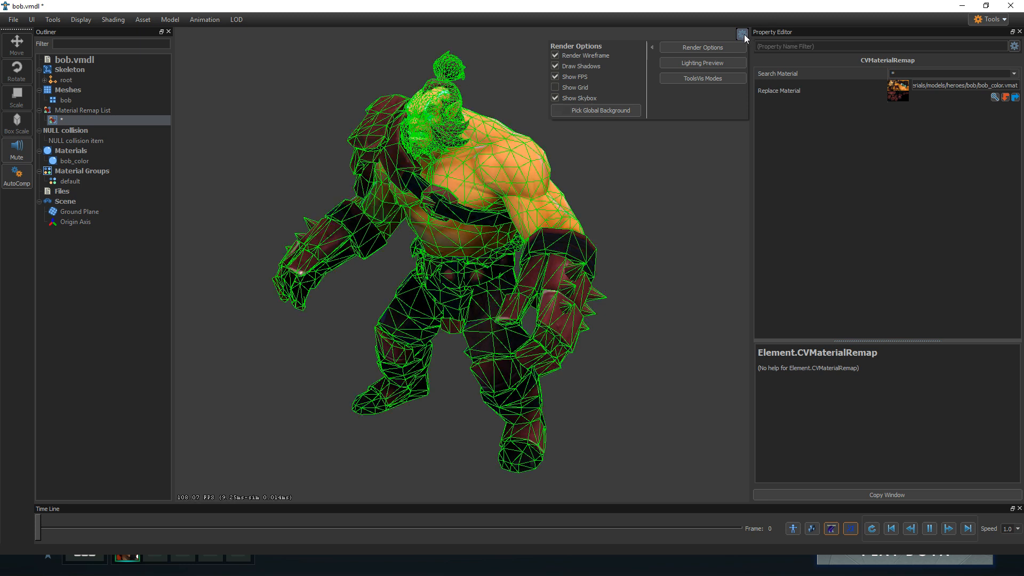
{"action": "left_click", "coordinate": [581, 56]}
Show the ground grid and preview the hero in the In-game Hero Viewer render mode
{"action": "left_click", "coordinate": [573, 88]}
{"action": "mouse_move", "coordinate": [478, 236]}
{"action": "left_mouse_down"}
{"action": "mouse_move", "coordinate": [579, 210]}
{"action": "mouse_move", "coordinate": [528, 200]}
{"action": "mouse_move", "coordinate": [458, 239]}
{"action": "left_mouse_up"}
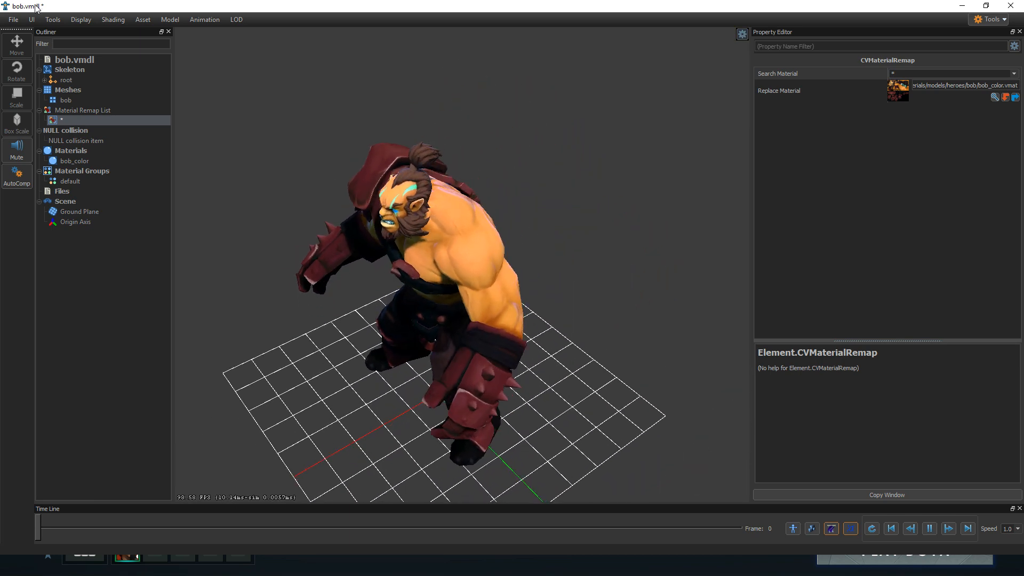
{"action": "left_click", "coordinate": [113, 19]}
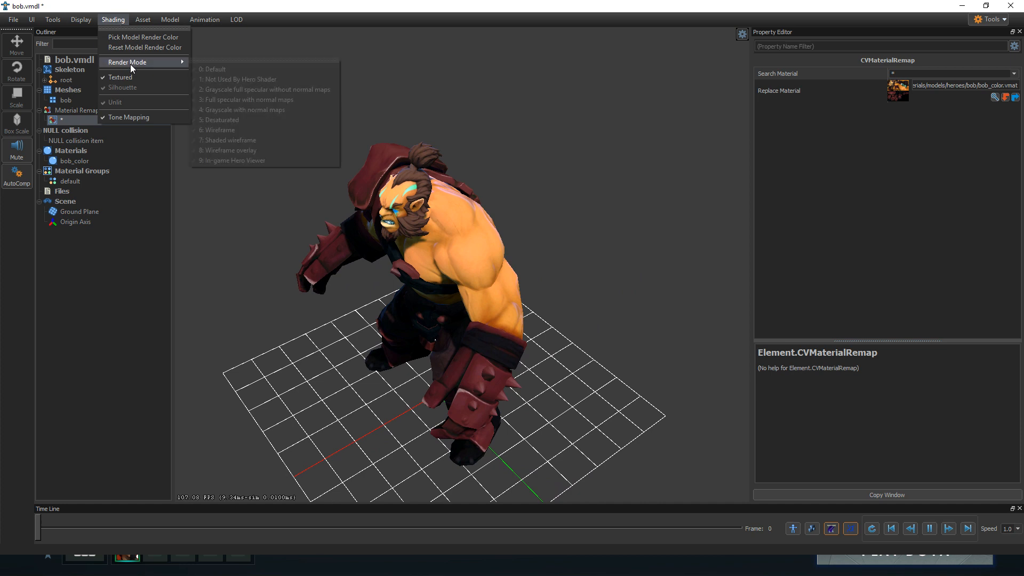
{"action": "mouse_move", "coordinate": [127, 62]}
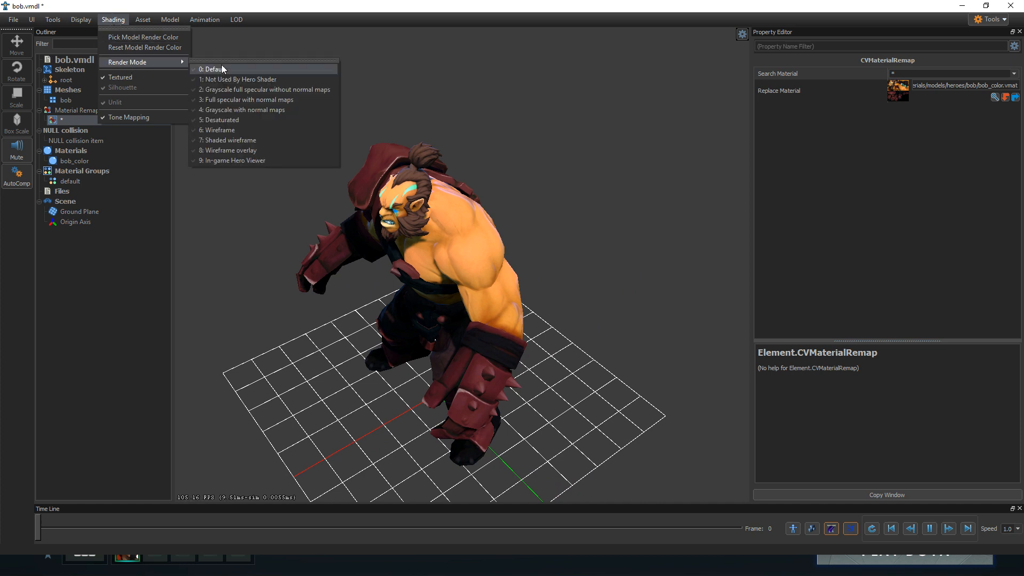
{"action": "left_click", "coordinate": [235, 161]}
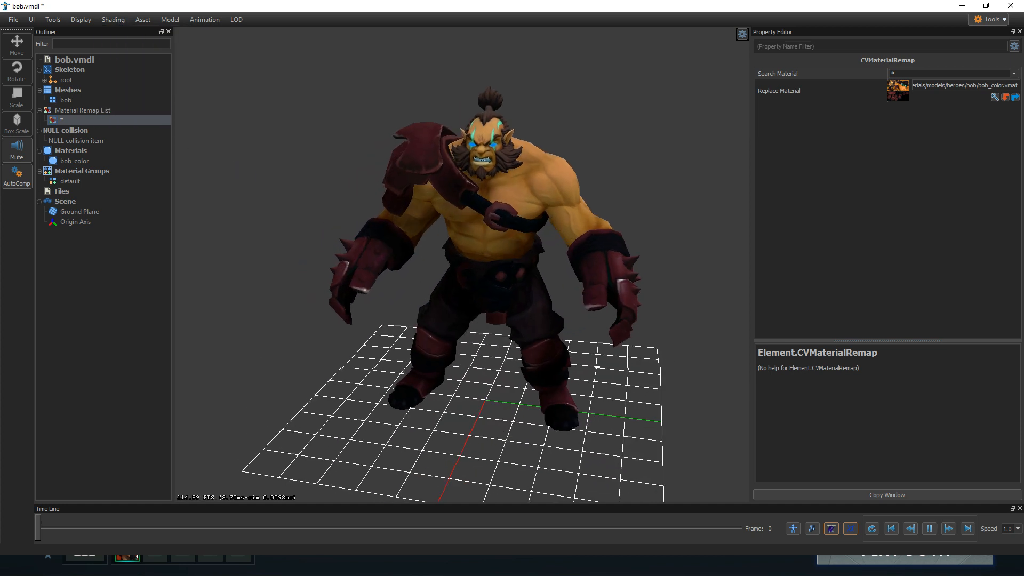
{"action": "left_click_drag", "start_coordinate": [533, 224], "coordinate": [280, 177]}
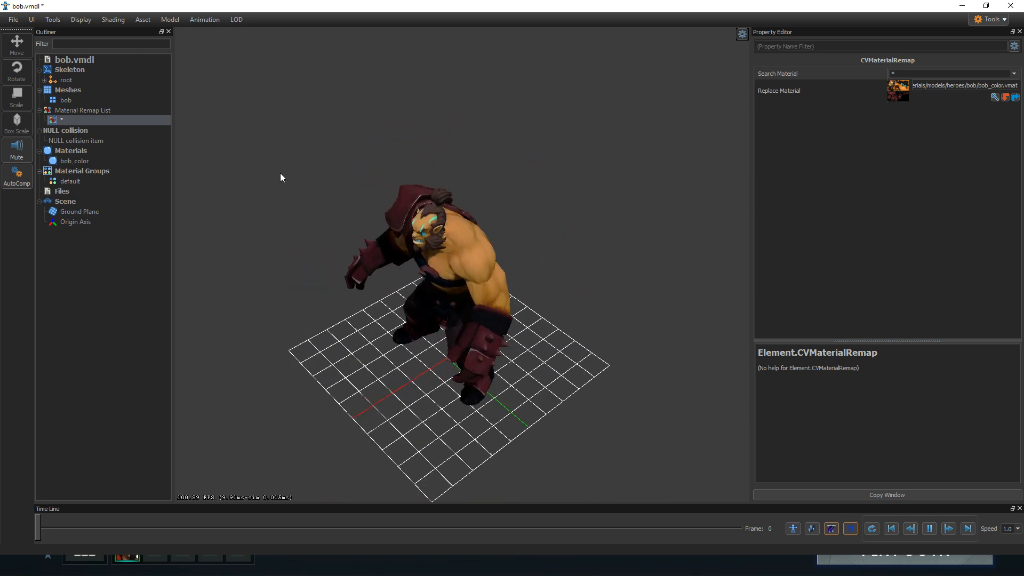
Return the render mode to Default and view the hero up close
{"action": "left_click", "coordinate": [108, 21]}
{"action": "mouse_move", "coordinate": [130, 63]}
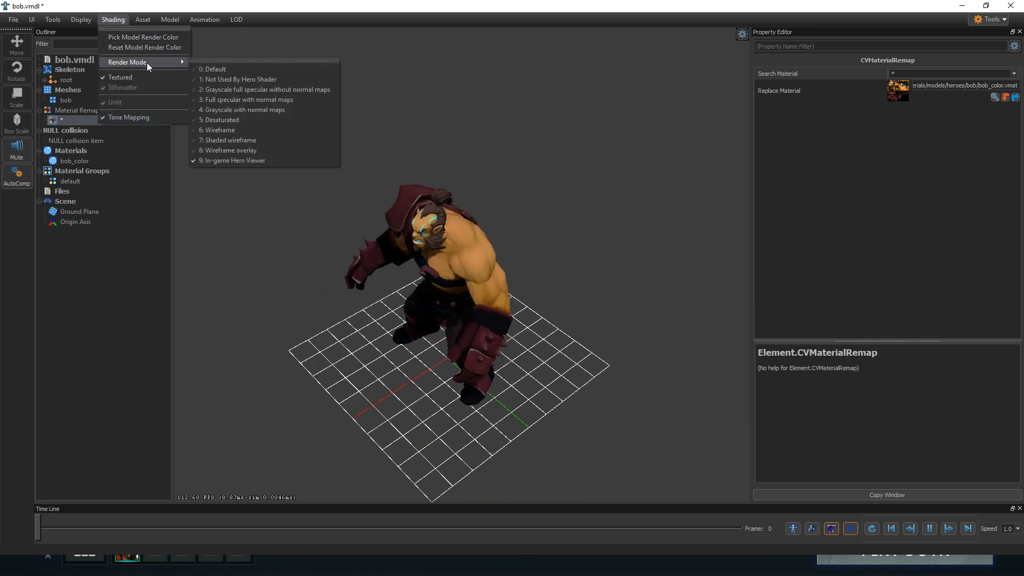
{"action": "left_click", "coordinate": [211, 74]}
{"action": "scroll", "coordinate": [478, 280], "scroll_direction": "up", "scroll_amount": 3}
{"action": "mouse_move", "coordinate": [482, 285]}
{"action": "left_mouse_down"}
{"action": "mouse_move", "coordinate": [549, 262]}
{"action": "mouse_move", "coordinate": [484, 286]}
{"action": "mouse_move", "coordinate": [330, 280]}
{"action": "mouse_move", "coordinate": [454, 299]}
{"action": "mouse_move", "coordinate": [479, 291]}
{"action": "mouse_move", "coordinate": [432, 272]}
{"action": "mouse_move", "coordinate": [371, 293]}
{"action": "mouse_move", "coordinate": [331, 277]}
{"action": "mouse_move", "coordinate": [469, 275]}
{"action": "mouse_move", "coordinate": [483, 288]}
{"action": "mouse_move", "coordinate": [508, 266]}
{"action": "left_mouse_up"}
{"action": "scroll", "coordinate": [484, 286], "scroll_direction": "up", "scroll_amount": 2}
{"action": "scroll", "coordinate": [480, 291], "scroll_direction": "down", "scroll_amount": 2}
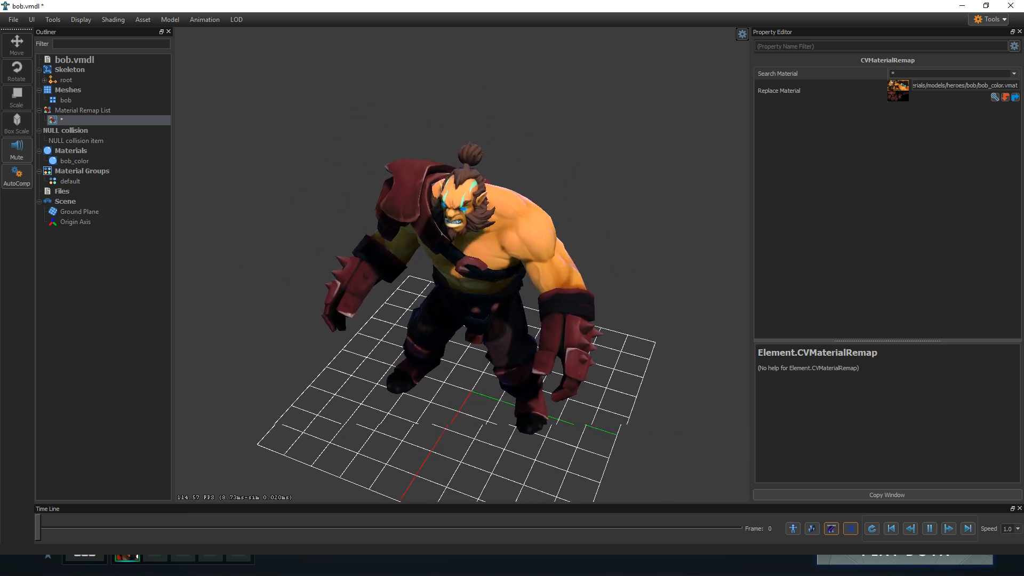
Save bob.vmdl and view the hero from the front
{"action": "scroll", "coordinate": [494, 288], "scroll_direction": "up", "scroll_amount": 3}
{"action": "left_click", "coordinate": [13, 19]}
{"action": "left_click", "coordinate": [35, 70]}
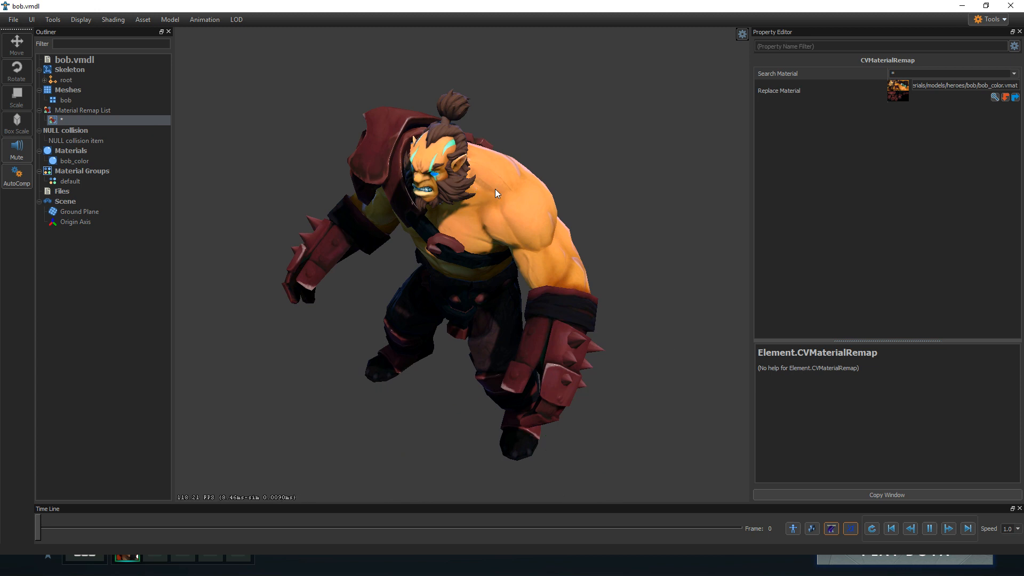
{"action": "left_click_drag", "start_coordinate": [510, 203], "coordinate": [495, 226]}
{"action": "scroll", "coordinate": [493, 224], "scroll_direction": "down", "scroll_amount": 1}
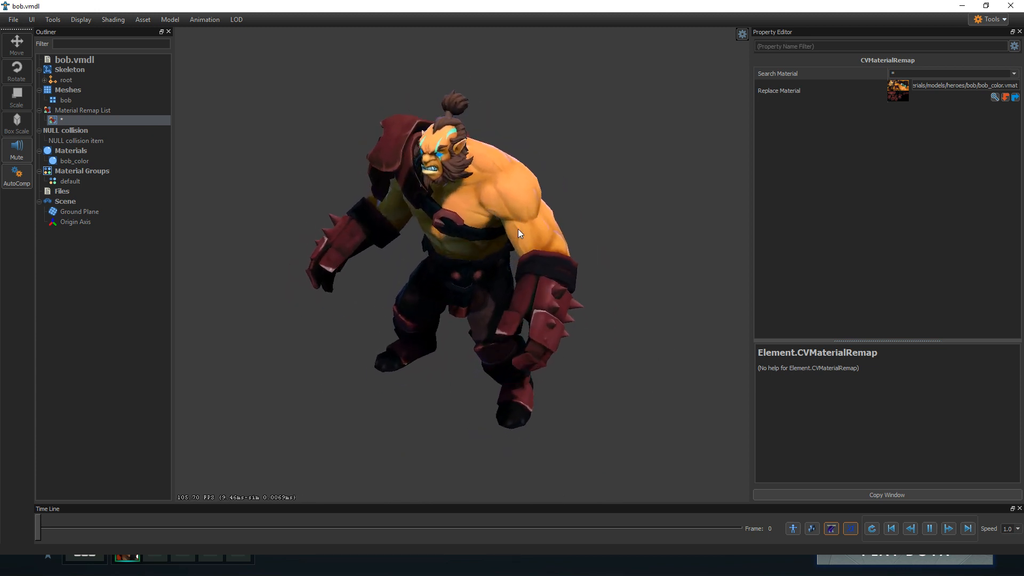
{"action": "mouse_move", "coordinate": [509, 212]}
{"action": "left_mouse_down"}
{"action": "mouse_move", "coordinate": [480, 214]}
{"action": "mouse_move", "coordinate": [508, 210]}
{"action": "left_mouse_up"}
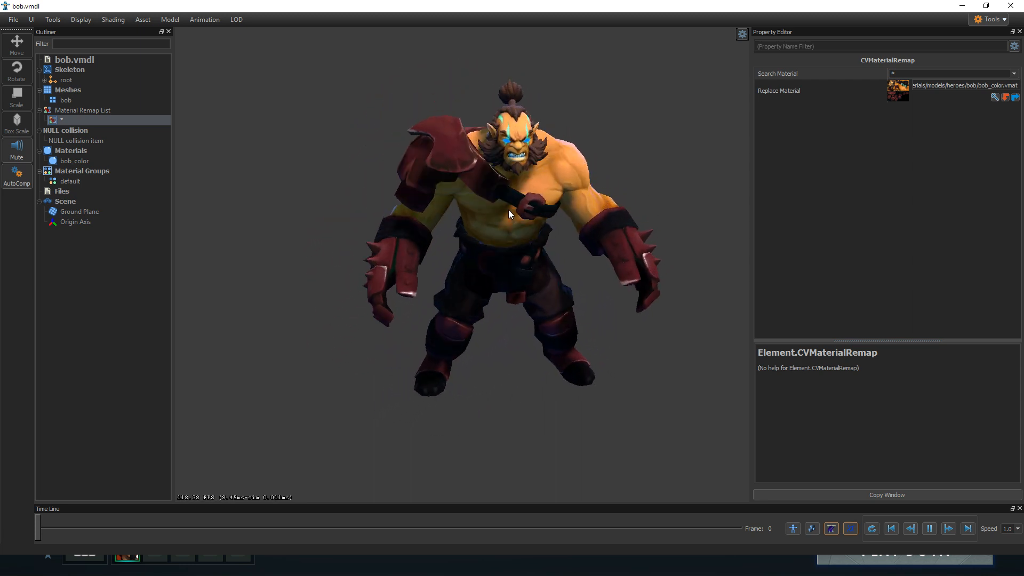
{"action": "key", "text": "alt+Tab"}
{"action": "key", "text": "Tab"}
{"action": "key", "text": "Tab"}
{"action": "key", "text": "alt+Tab"}
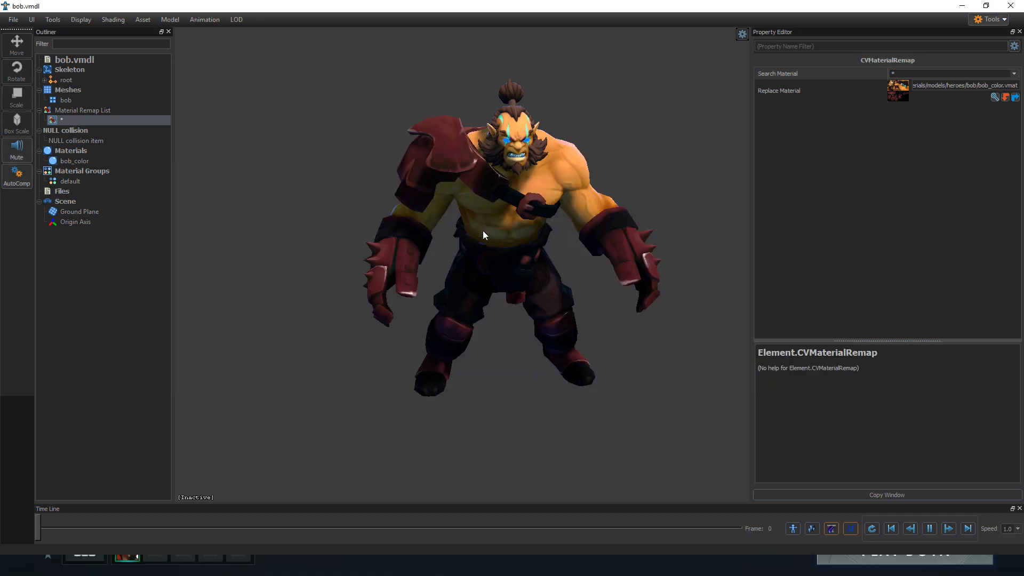
{"action": "left_click_drag", "start_coordinate": [525, 214], "coordinate": [479, 215]}
{"action": "left_click_drag", "start_coordinate": [524, 219], "coordinate": [504, 215]}
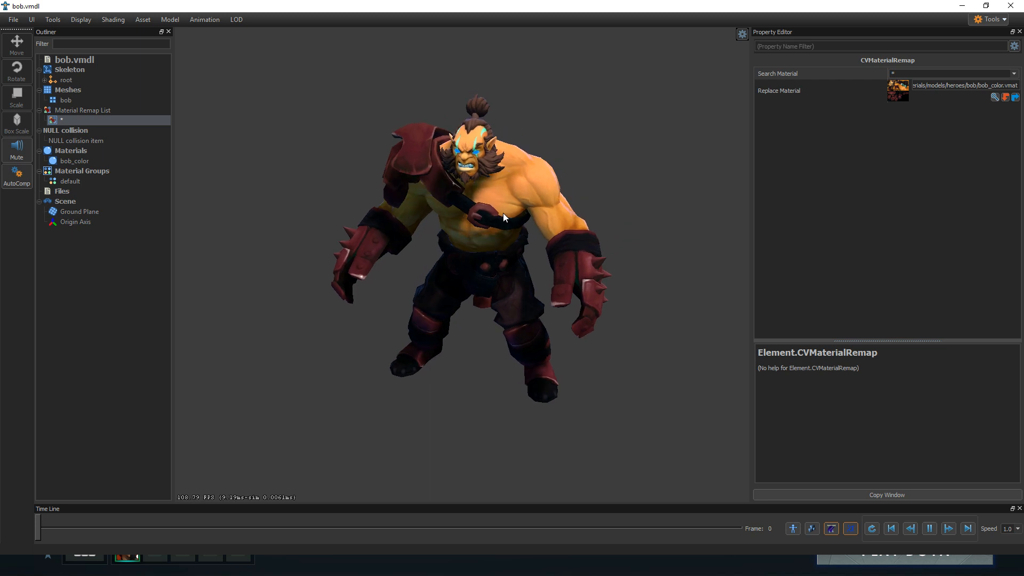
{"action": "left_click_drag", "start_coordinate": [505, 212], "coordinate": [514, 217]}
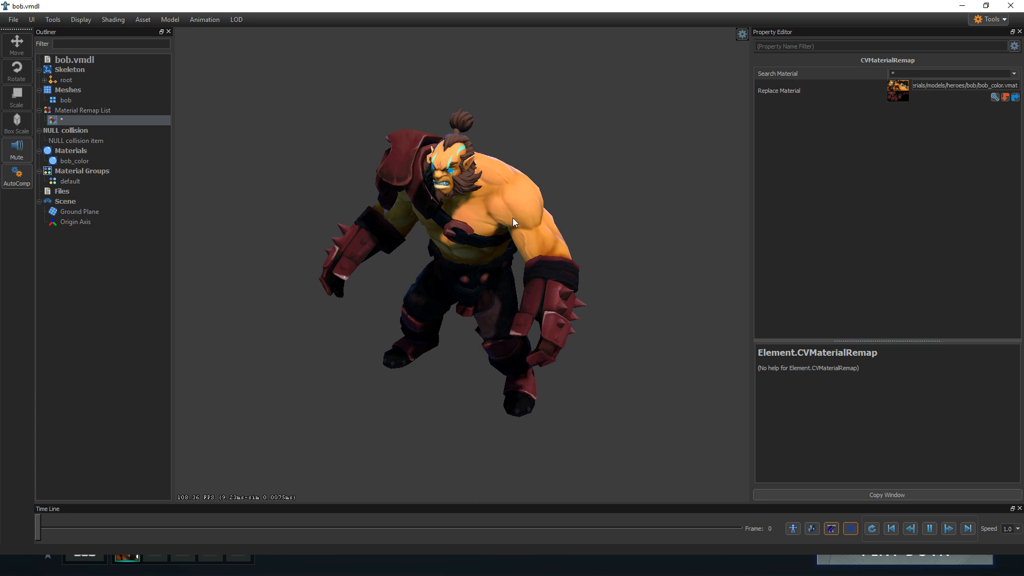
{"action": "key", "text": "alt+Tab"}
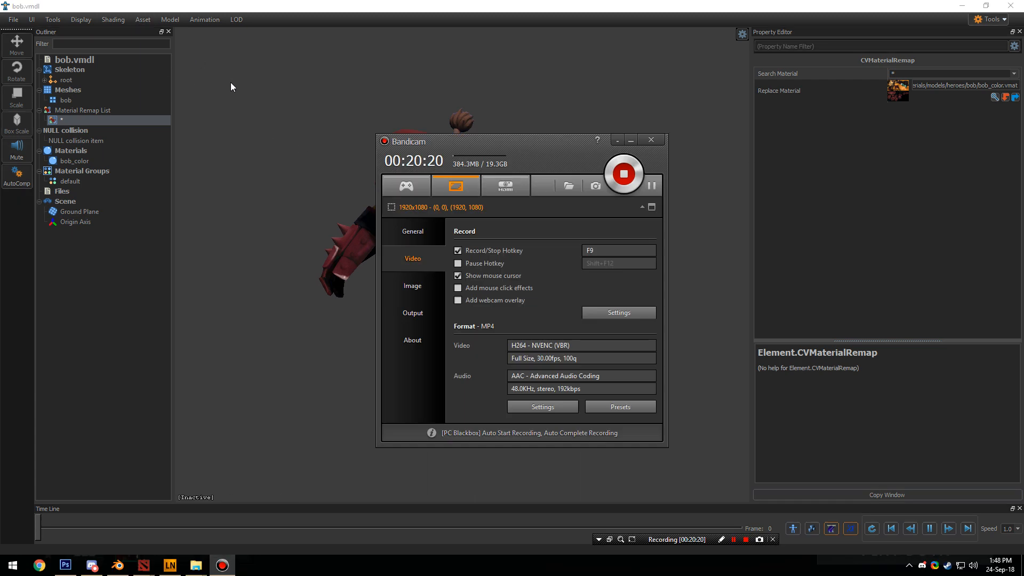
{"action": "left_click_drag", "start_coordinate": [551, 149], "coordinate": [781, 139]}
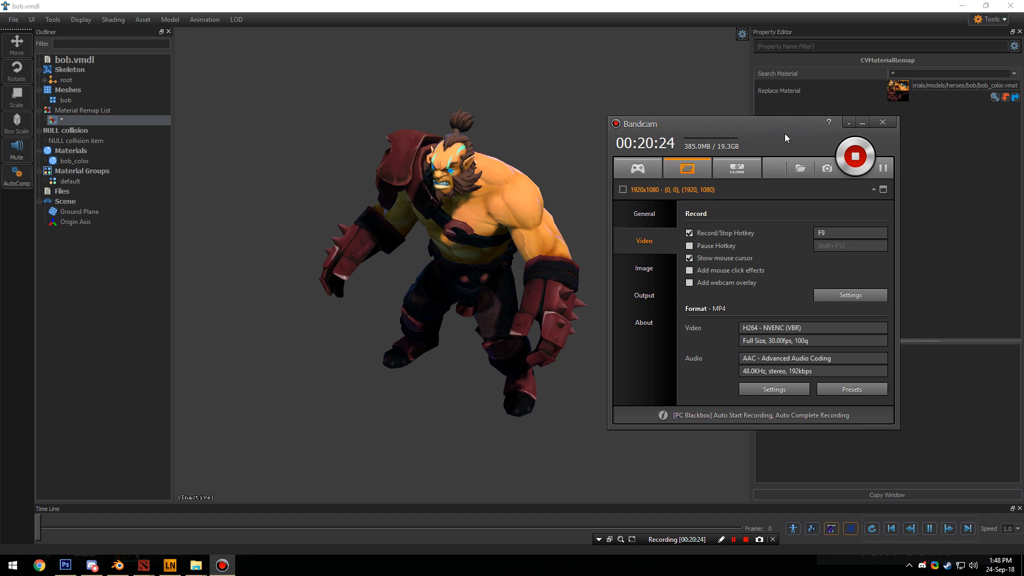